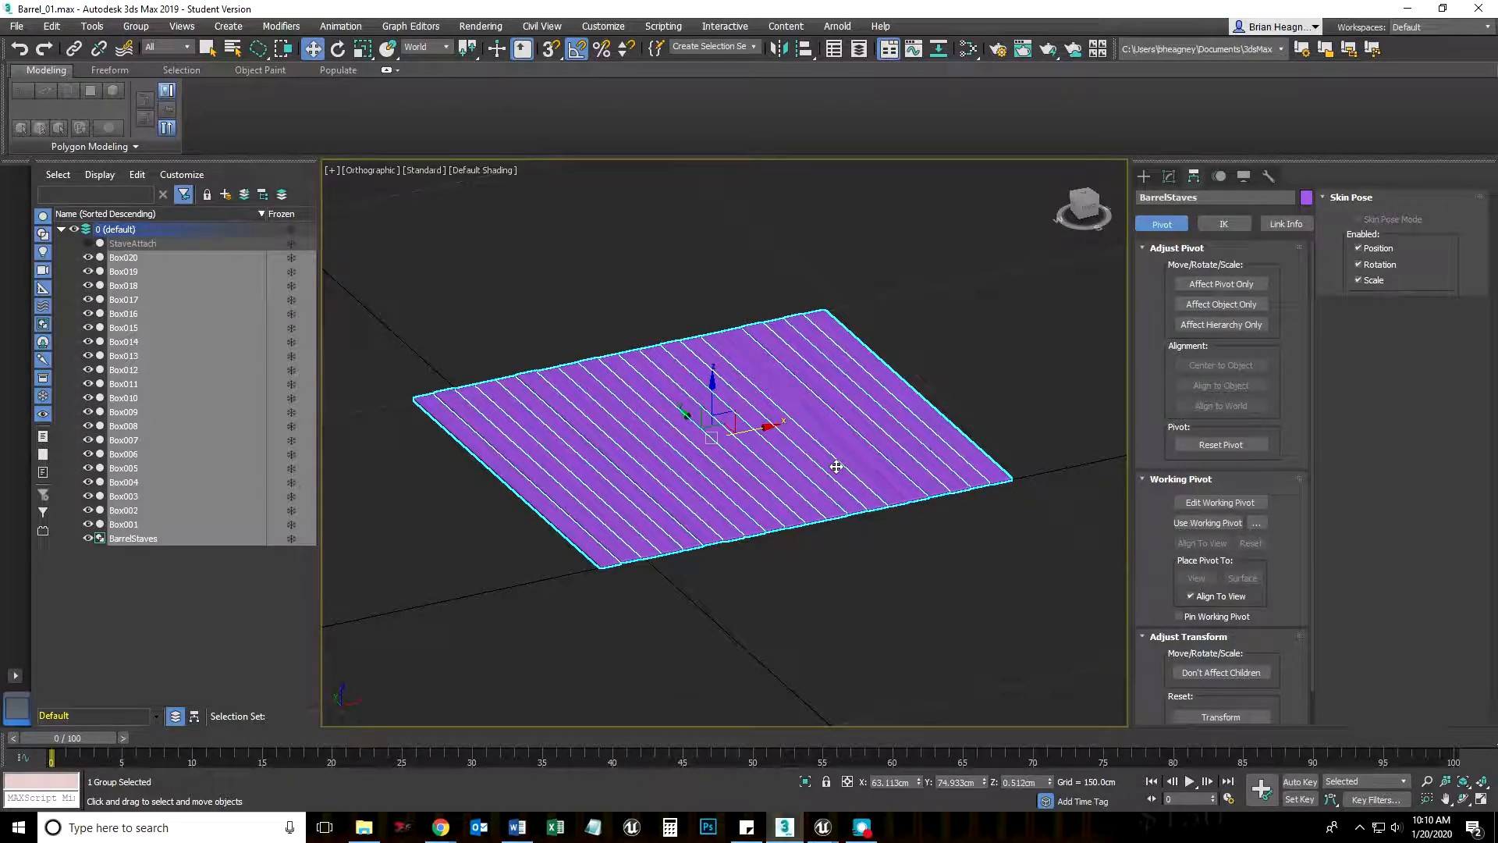
{"action": "left_click", "coordinate": [519, 295]}
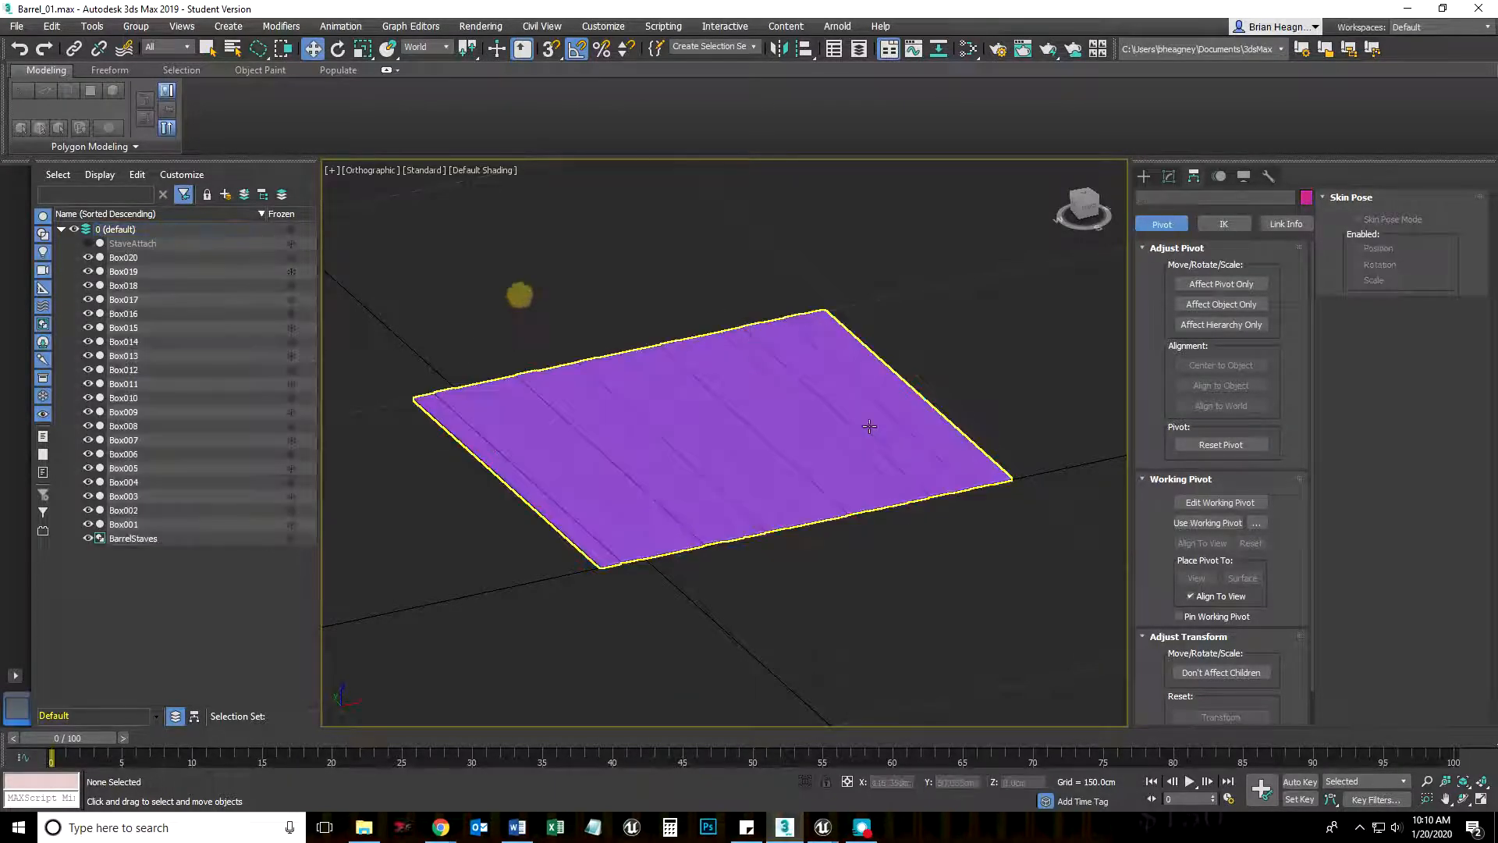
{"action": "left_click", "coordinate": [809, 437]}
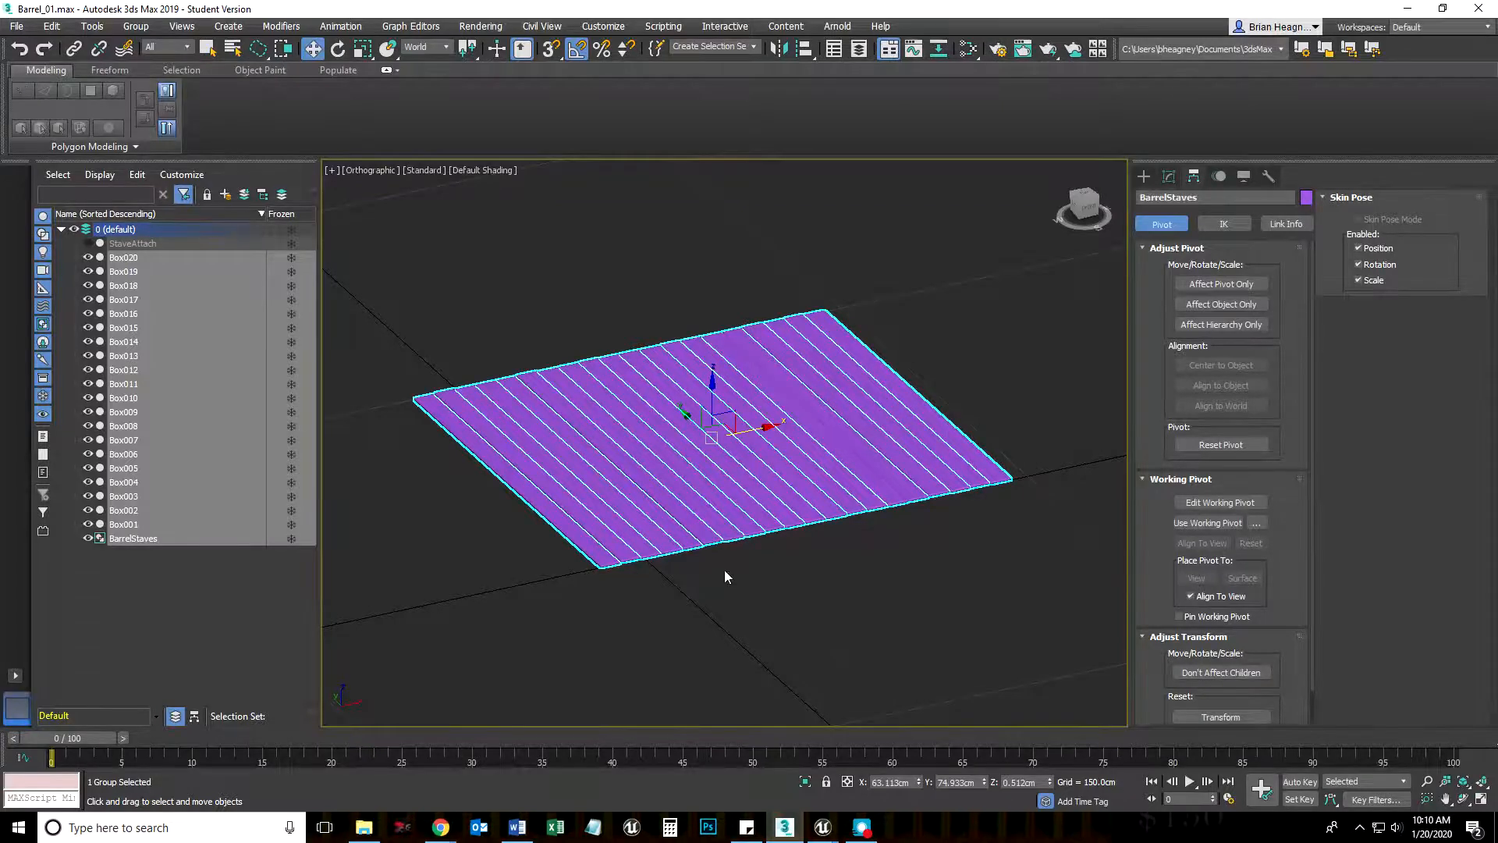
{"action": "middle_click_drag", "start_coordinate": [739, 554], "coordinate": [891, 400]}
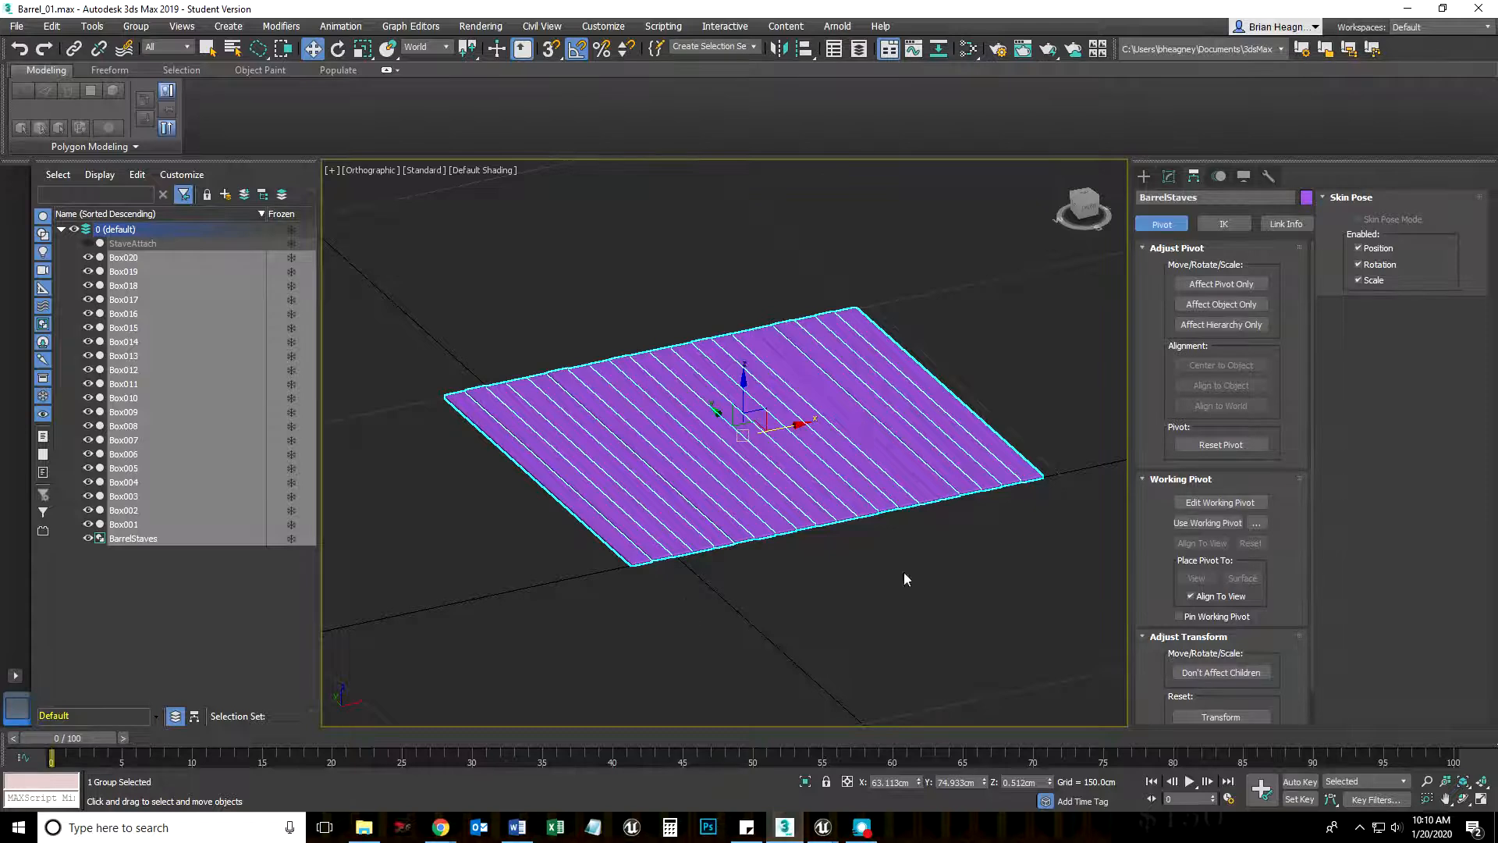
{"action": "middle_click_drag", "start_coordinate": [826, 535], "coordinate": [805, 533]}
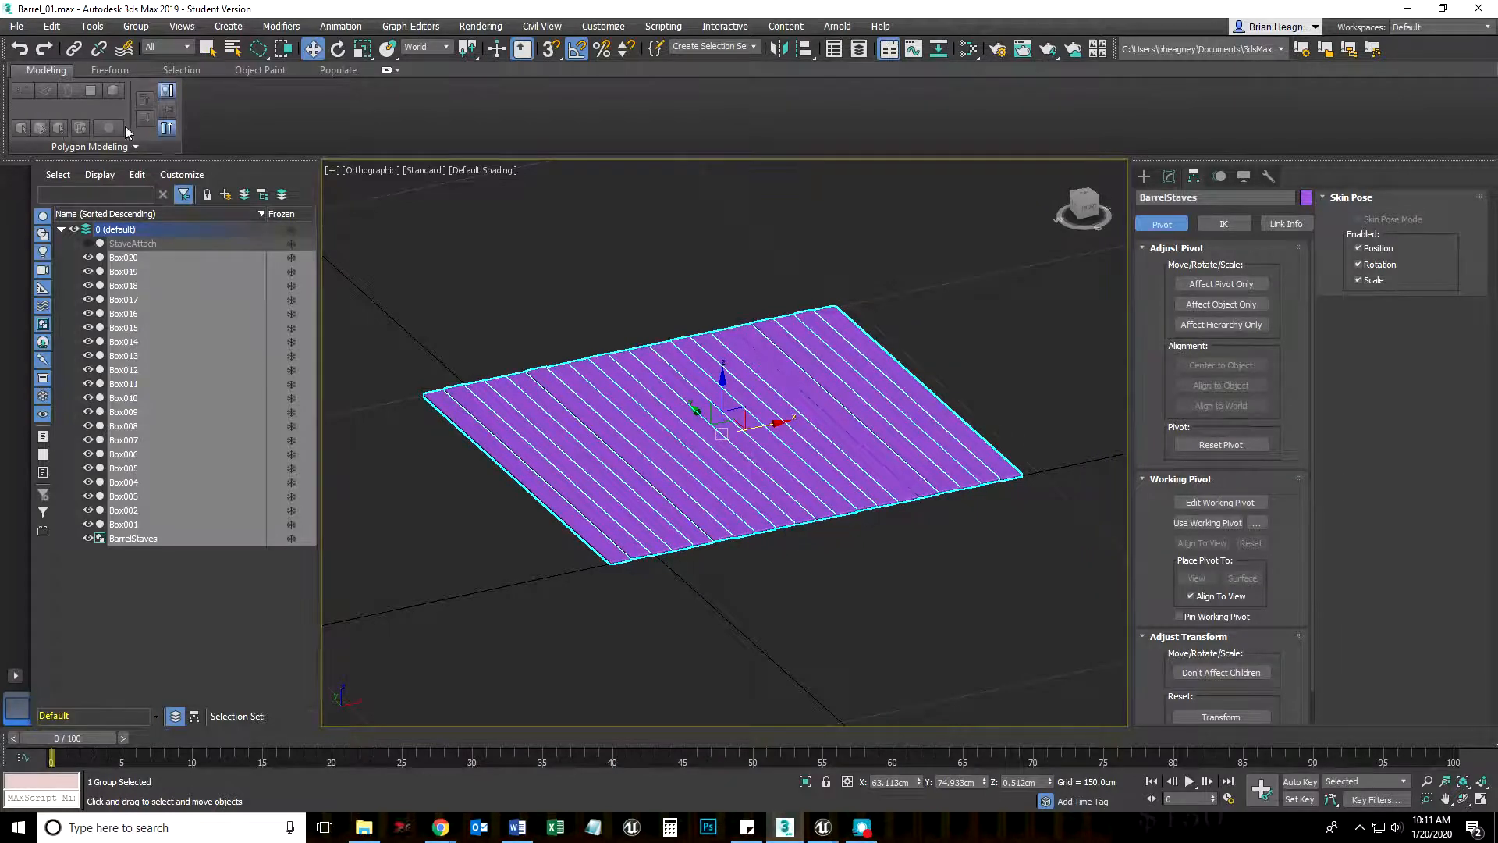
Step: Save the scene as a new file named Barrel_05.max in the Max folder
{"action": "left_click", "coordinate": [17, 28]}
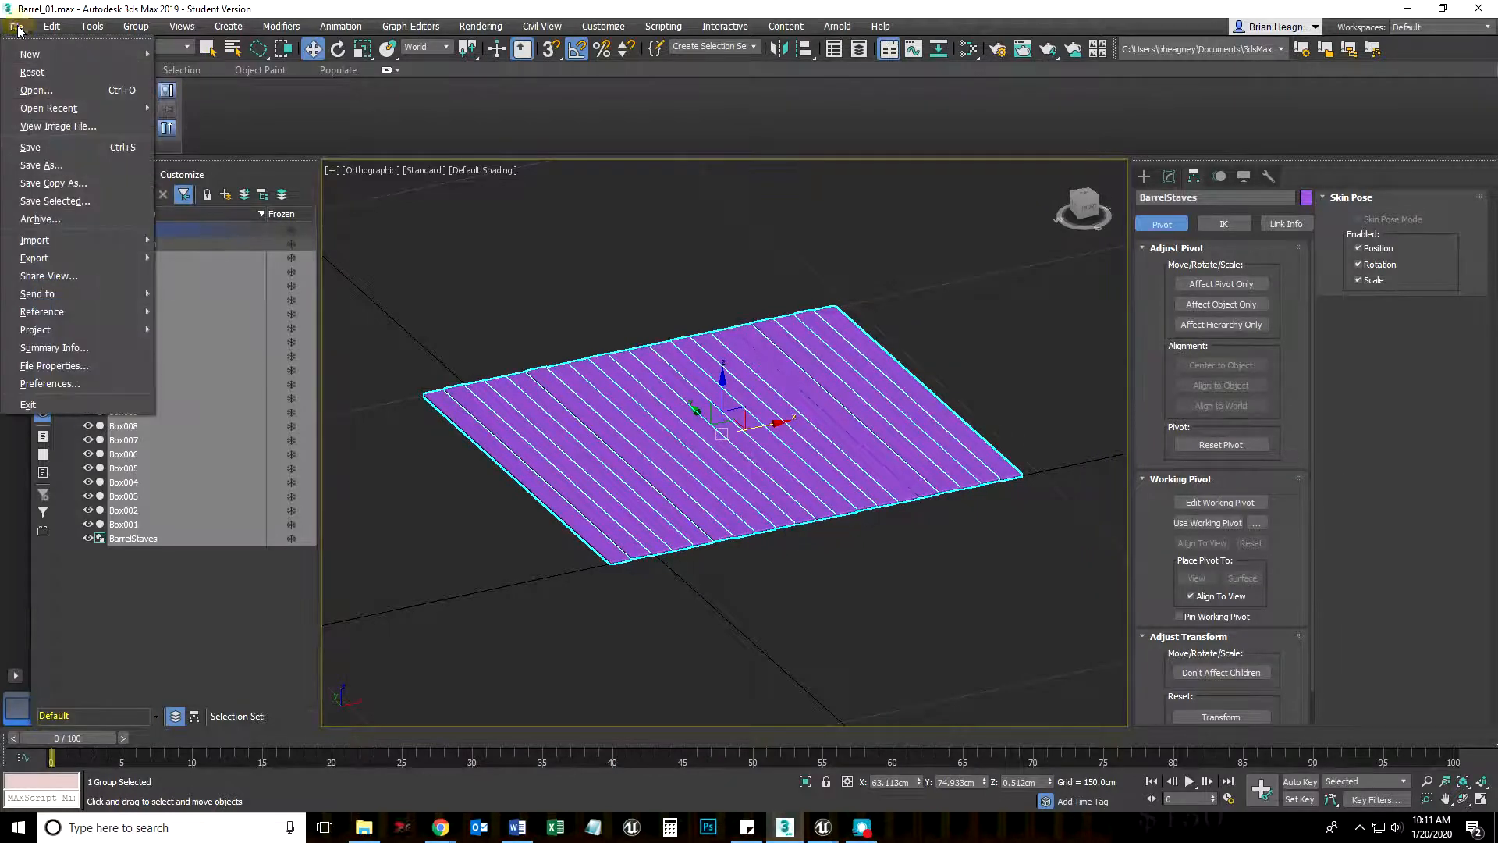
{"action": "left_click", "coordinate": [63, 165]}
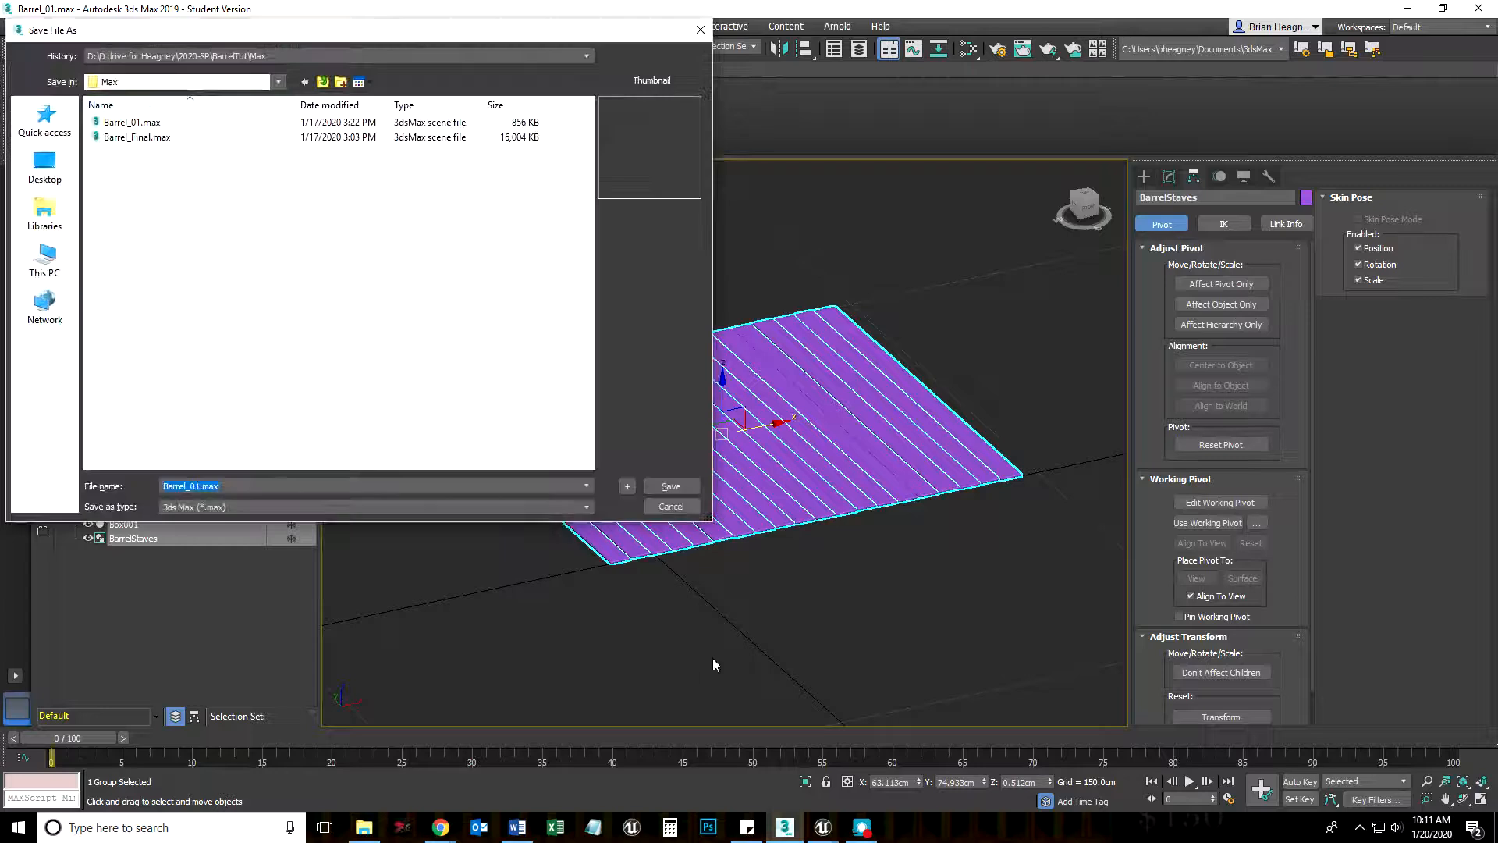
{"action": "left_click_drag", "start_coordinate": [262, 35], "coordinate": [569, 115]}
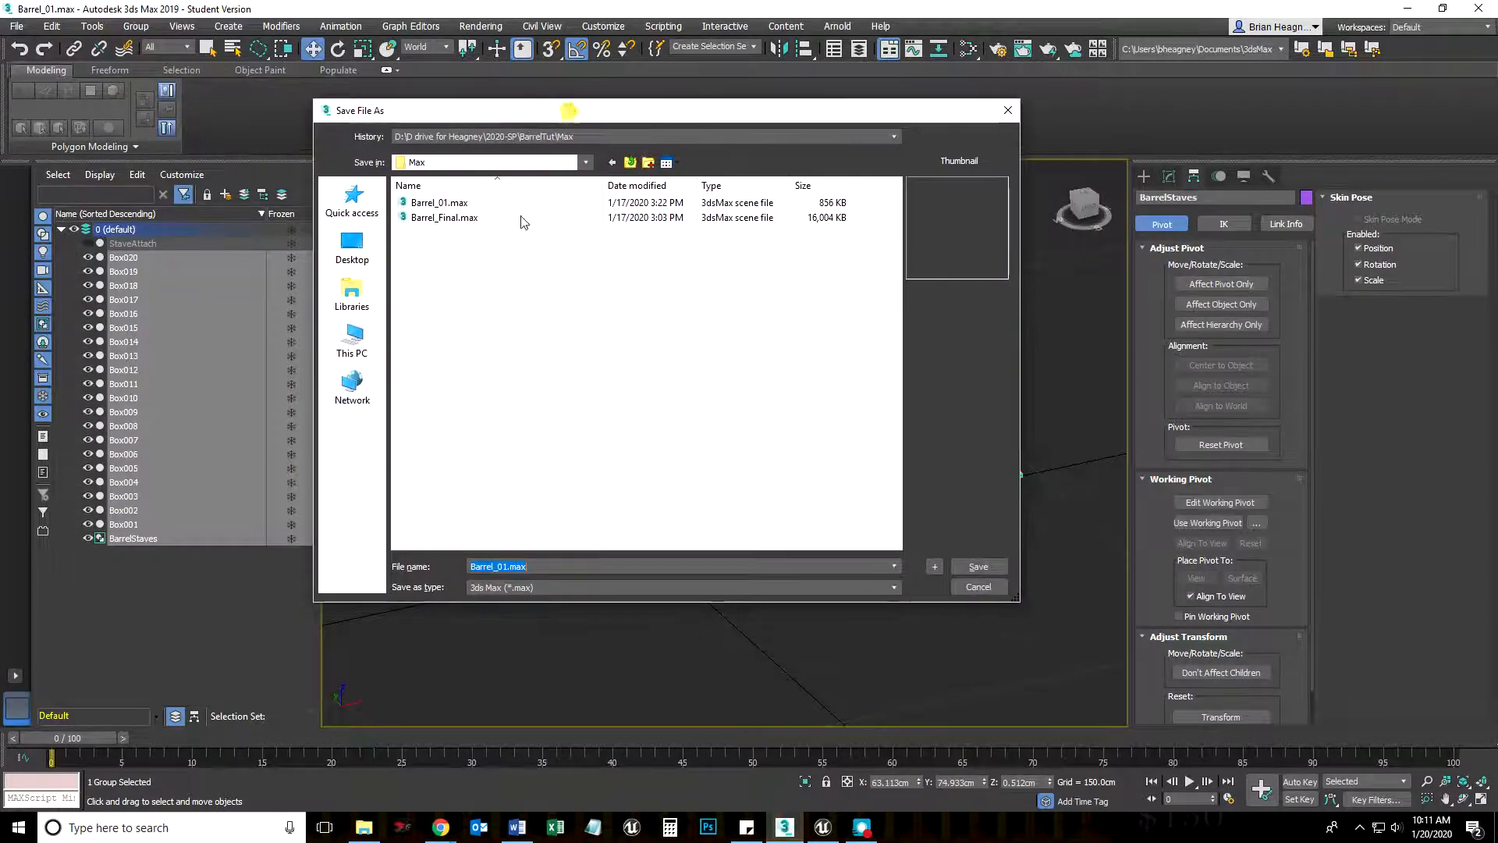
{"action": "left_click", "coordinate": [503, 568]}
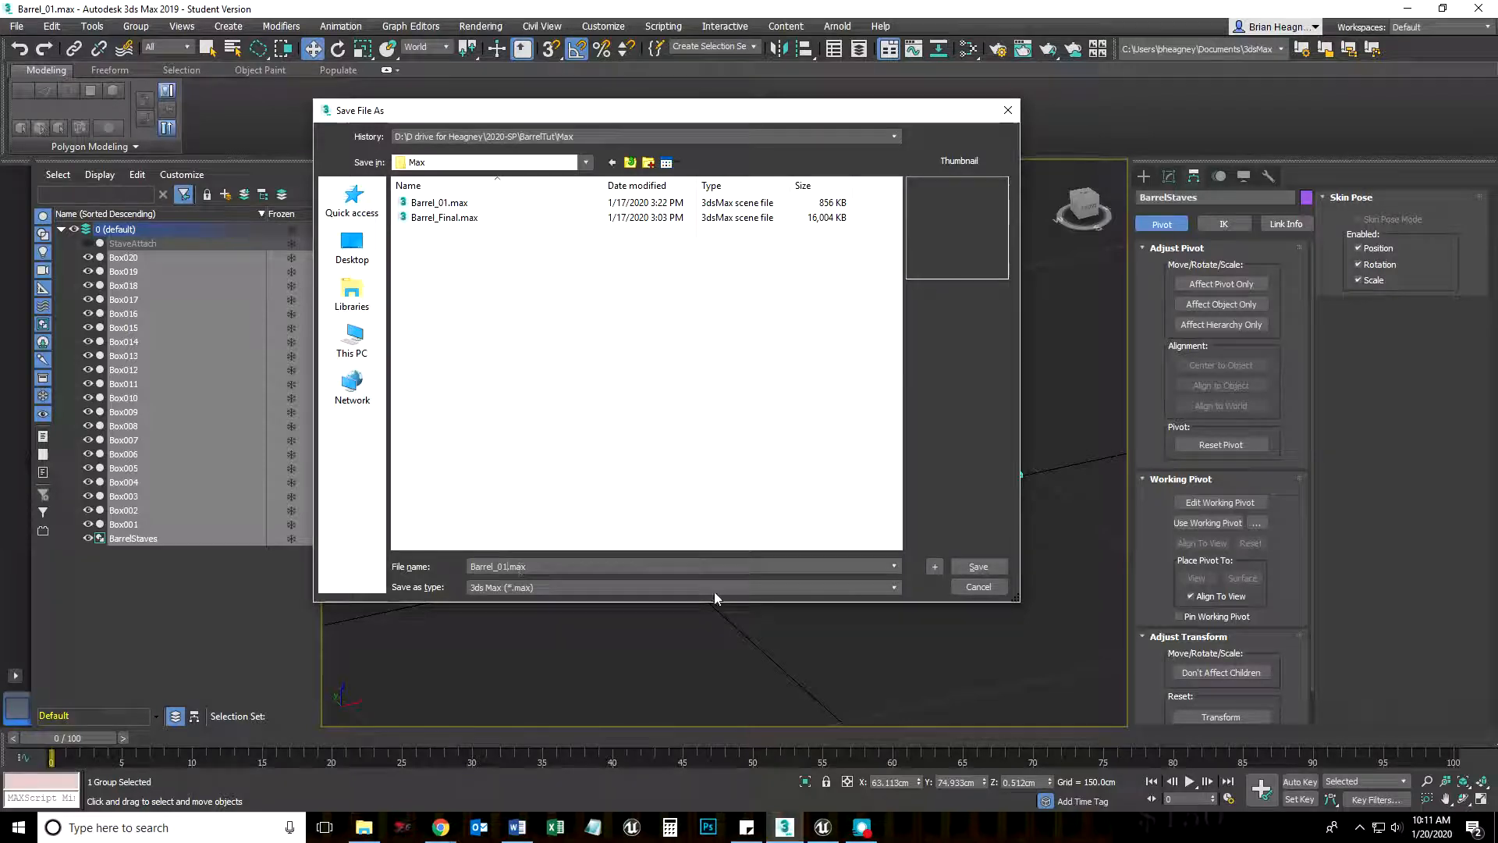
{"action": "key", "text": "BackSpace"}
{"action": "type", "text": "5"}
{"action": "key", "text": "Return"}
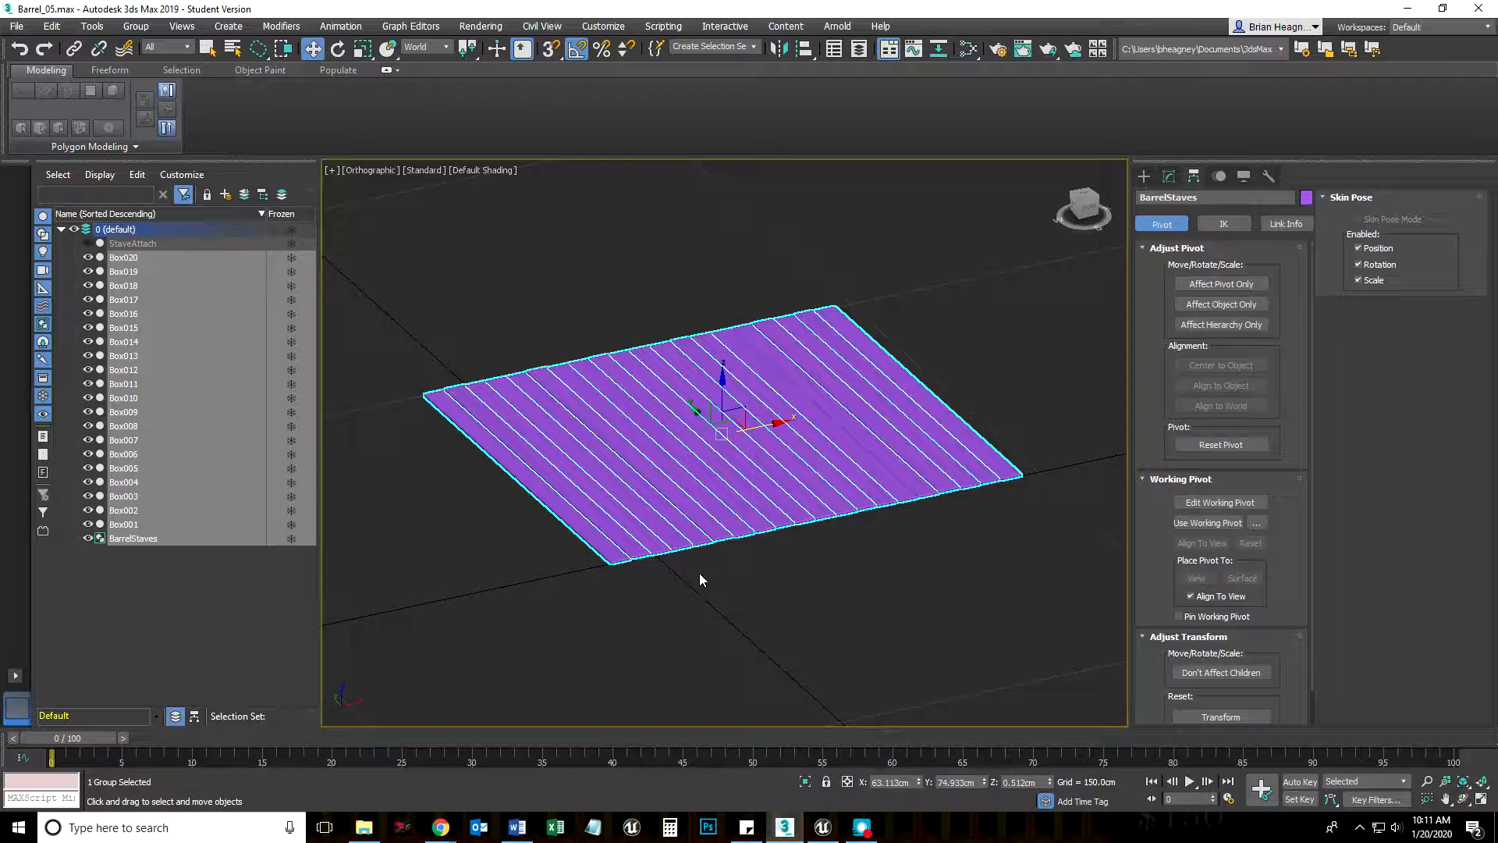
Step: Switch to Chrome to examine the hoops in the labelled whiskey barrel diagram, and return to 3ds Max
{"action": "left_click", "coordinate": [1014, 358]}
{"action": "left_click", "coordinate": [900, 414]}
{"action": "mouse_move", "coordinate": [440, 823]}
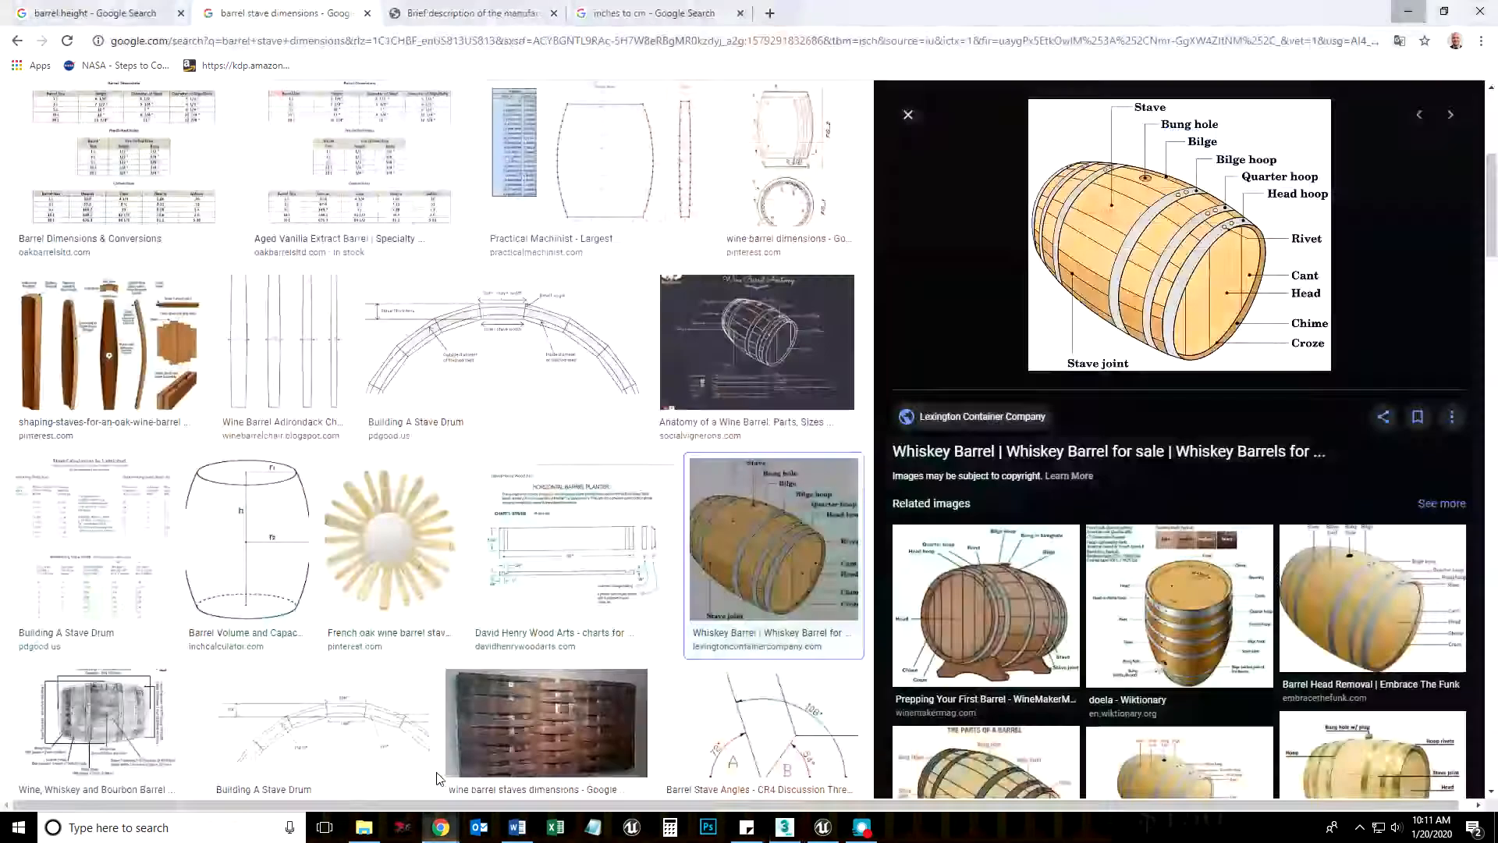
{"action": "left_click", "coordinate": [441, 761]}
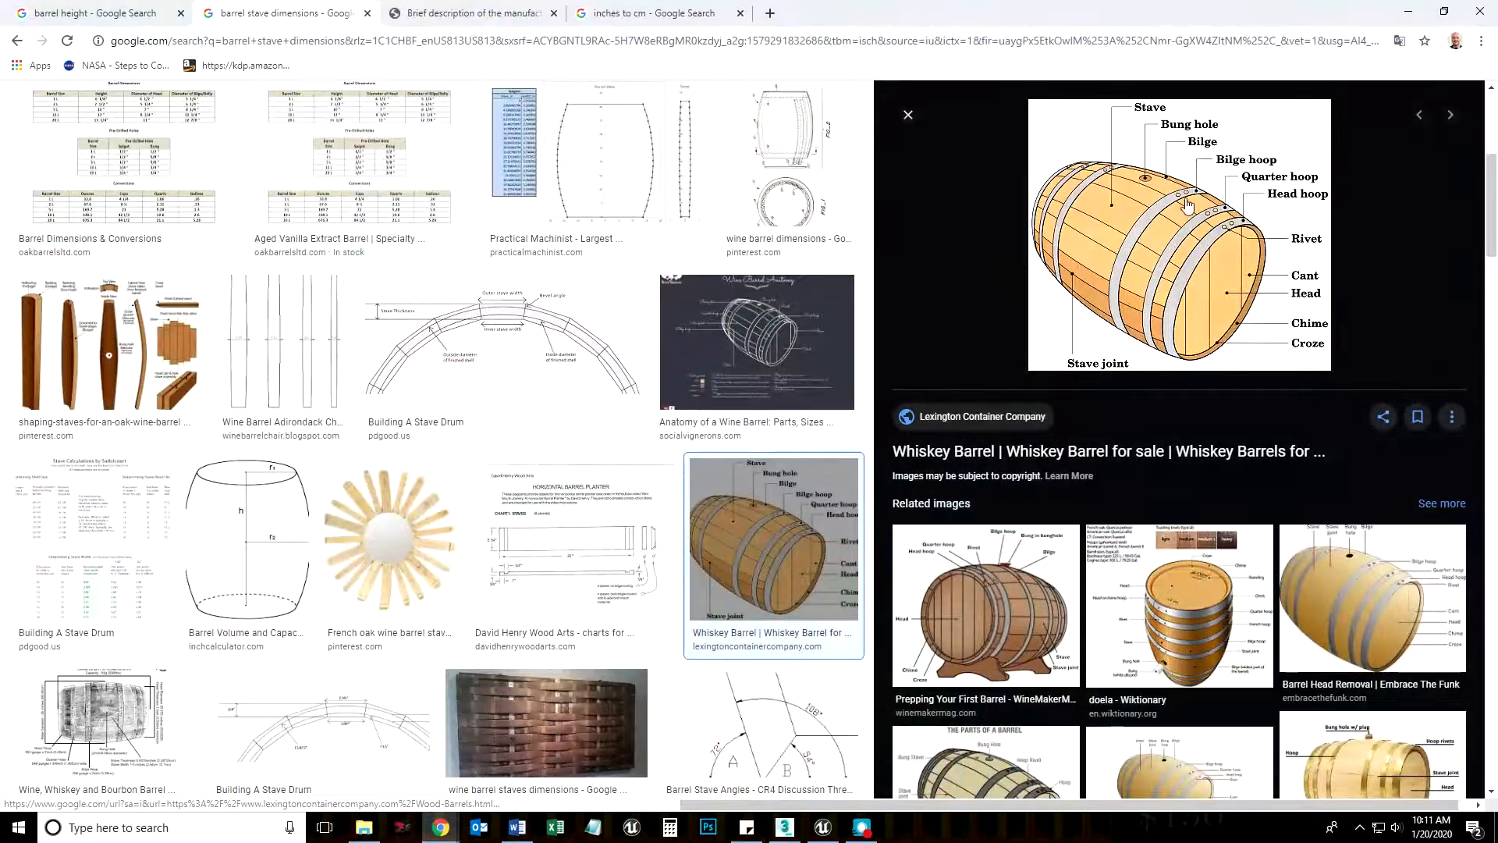
{"action": "left_click", "coordinate": [1408, 12]}
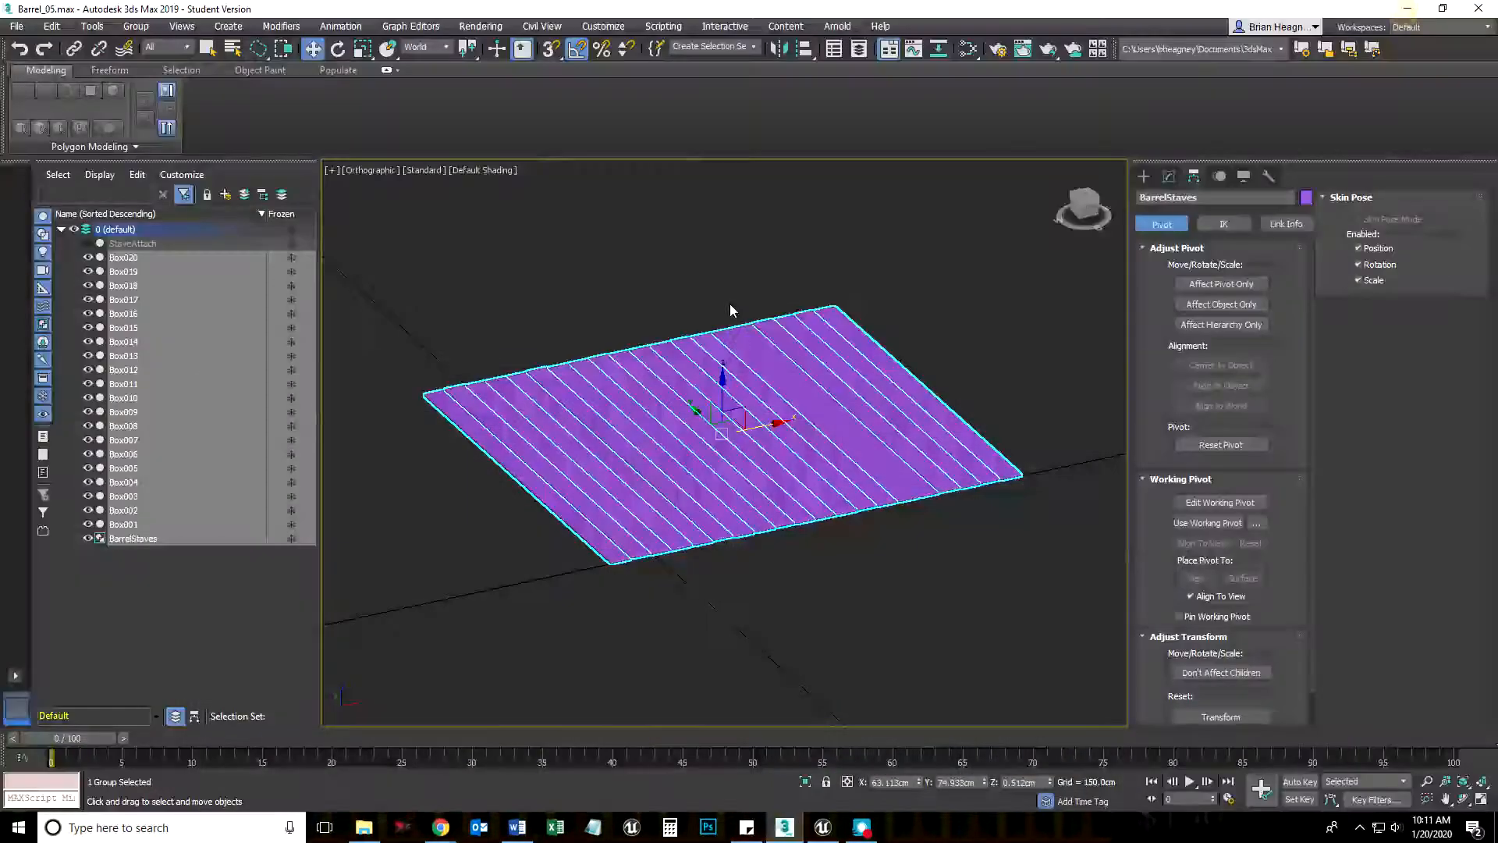
Step: Ungroup the BarrelStaves group and select the outermost stave, Box001, on its own
{"action": "left_click", "coordinate": [136, 25]}
{"action": "left_click", "coordinate": [151, 72]}
{"action": "left_click", "coordinate": [517, 468]}
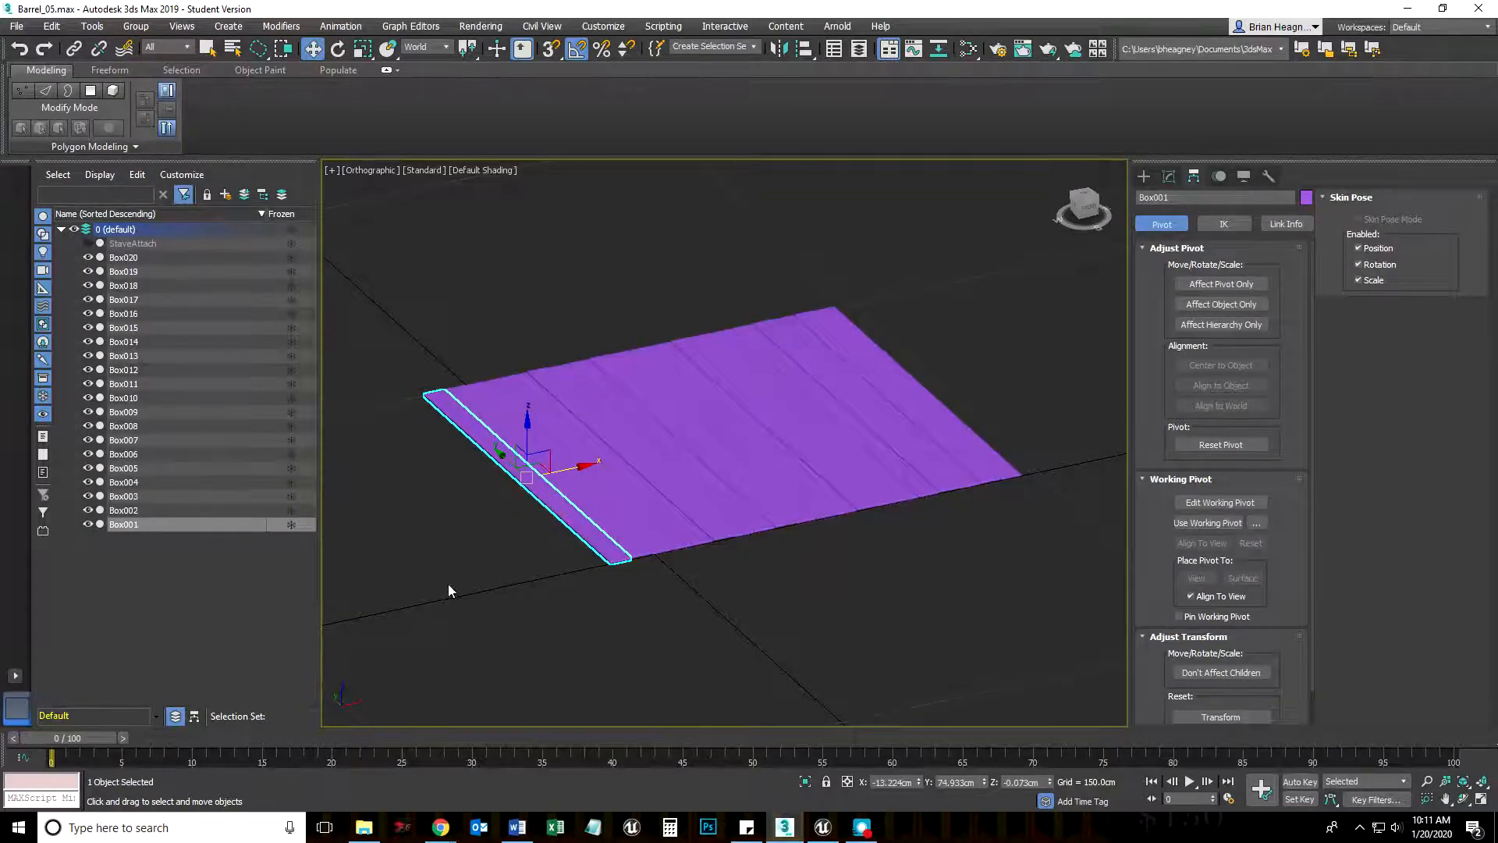
Step: Activate the Rotate tool and check the angle increment in the grid and snap settings
{"action": "key", "text": "e"}
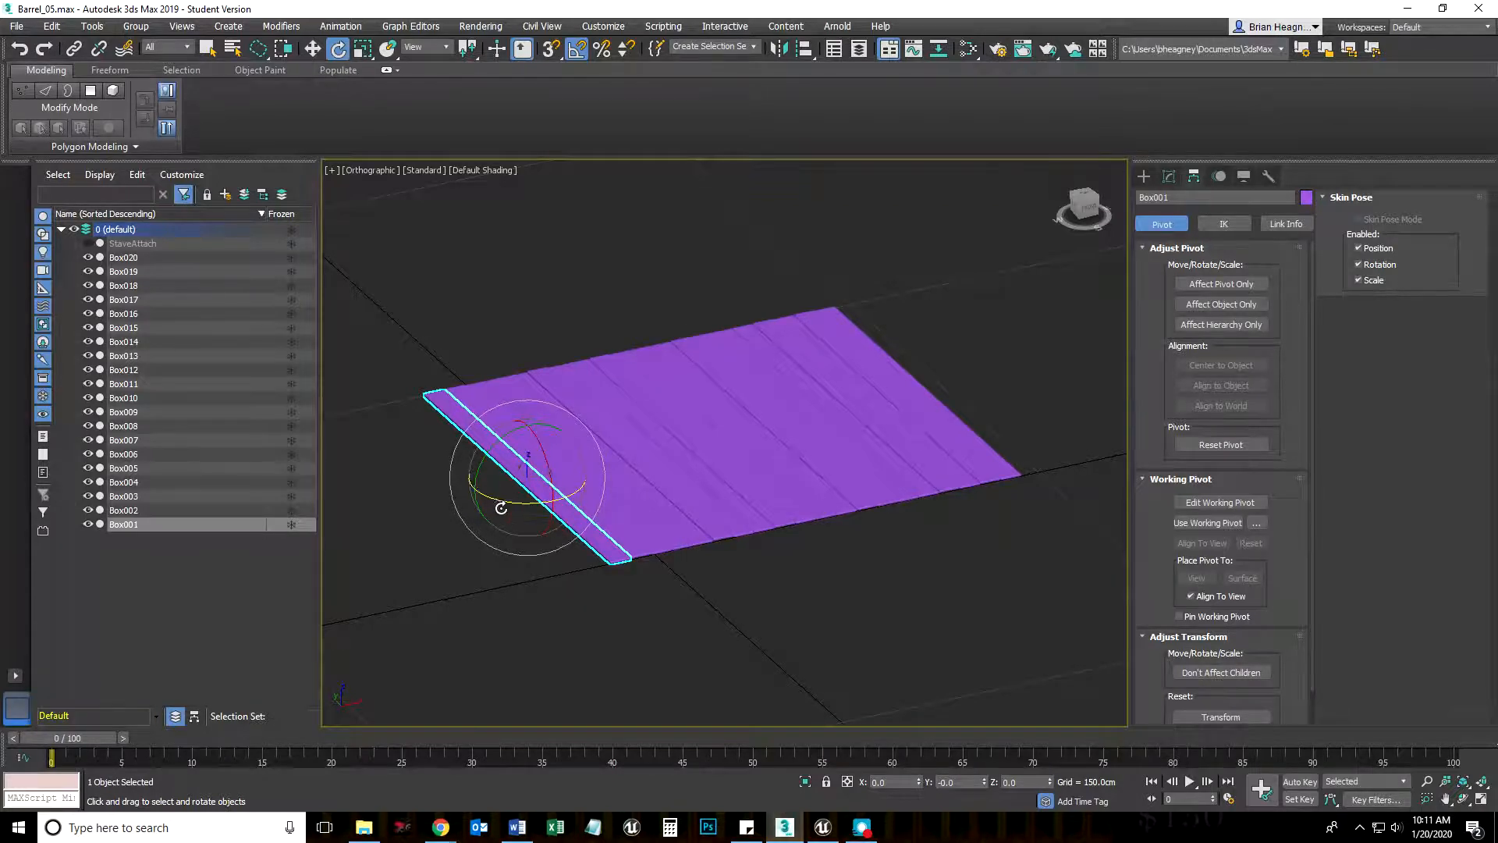
{"action": "right_click", "coordinate": [577, 52]}
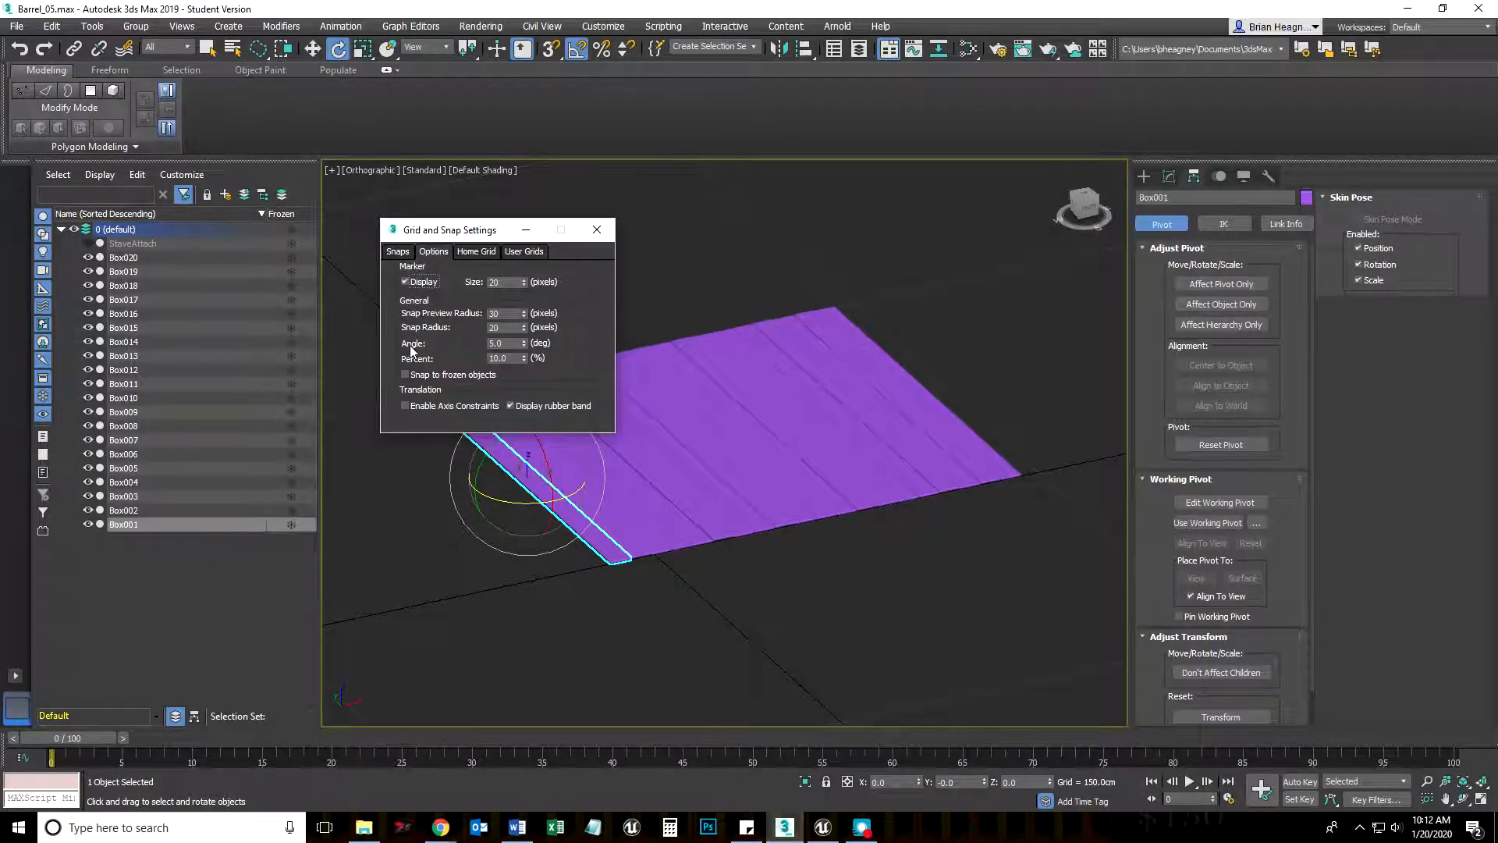
{"action": "left_click", "coordinate": [507, 344]}
{"action": "left_click", "coordinate": [597, 230]}
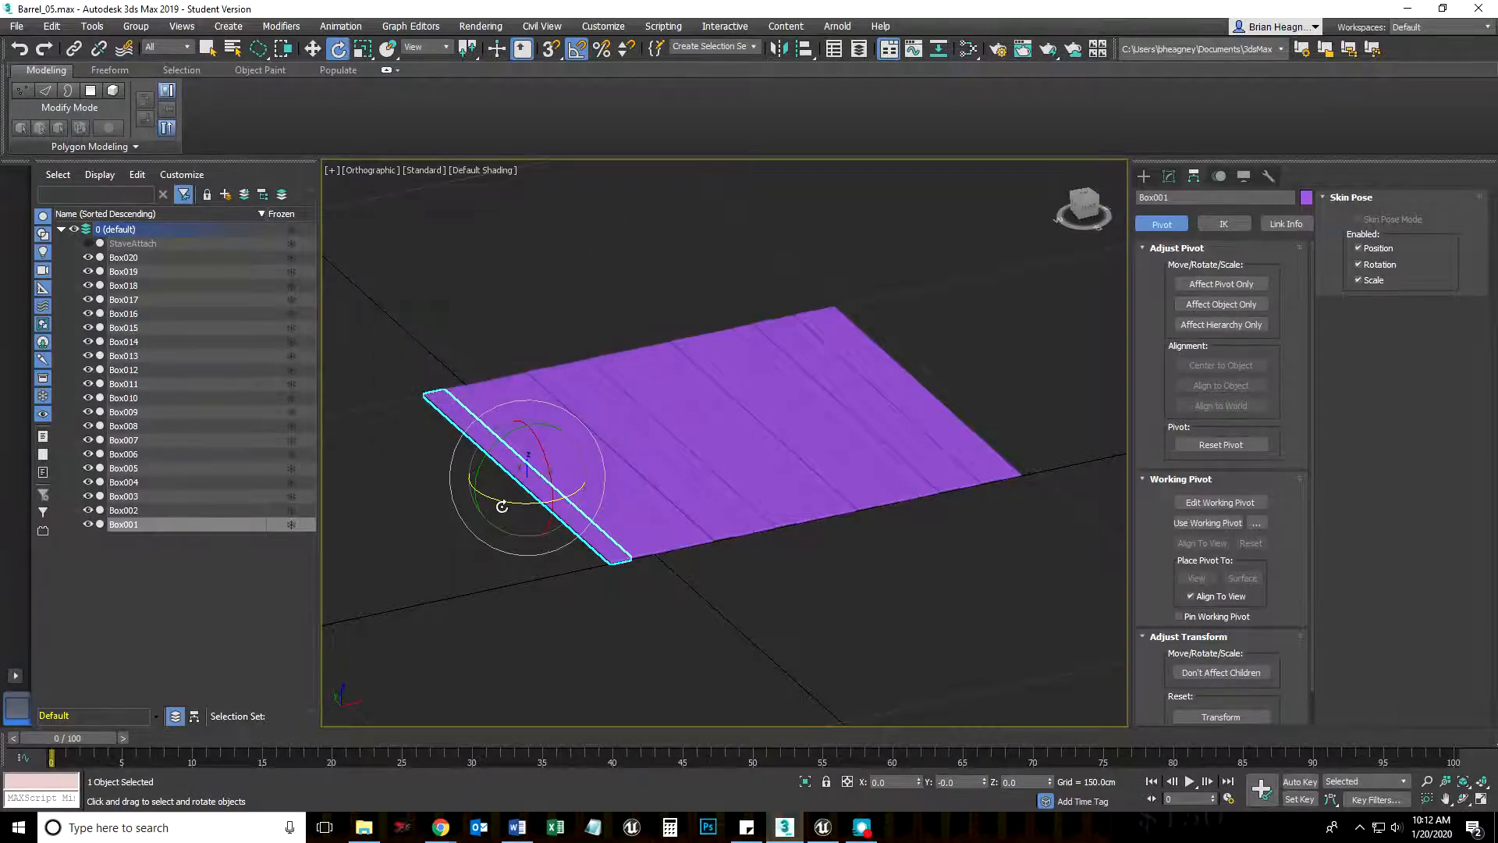
Step: Clone the stave as a copy rotated 90 degrees about Z and name it Hoop001
{"action": "left_click_drag", "start_coordinate": [501, 504], "coordinate": [569, 518]}
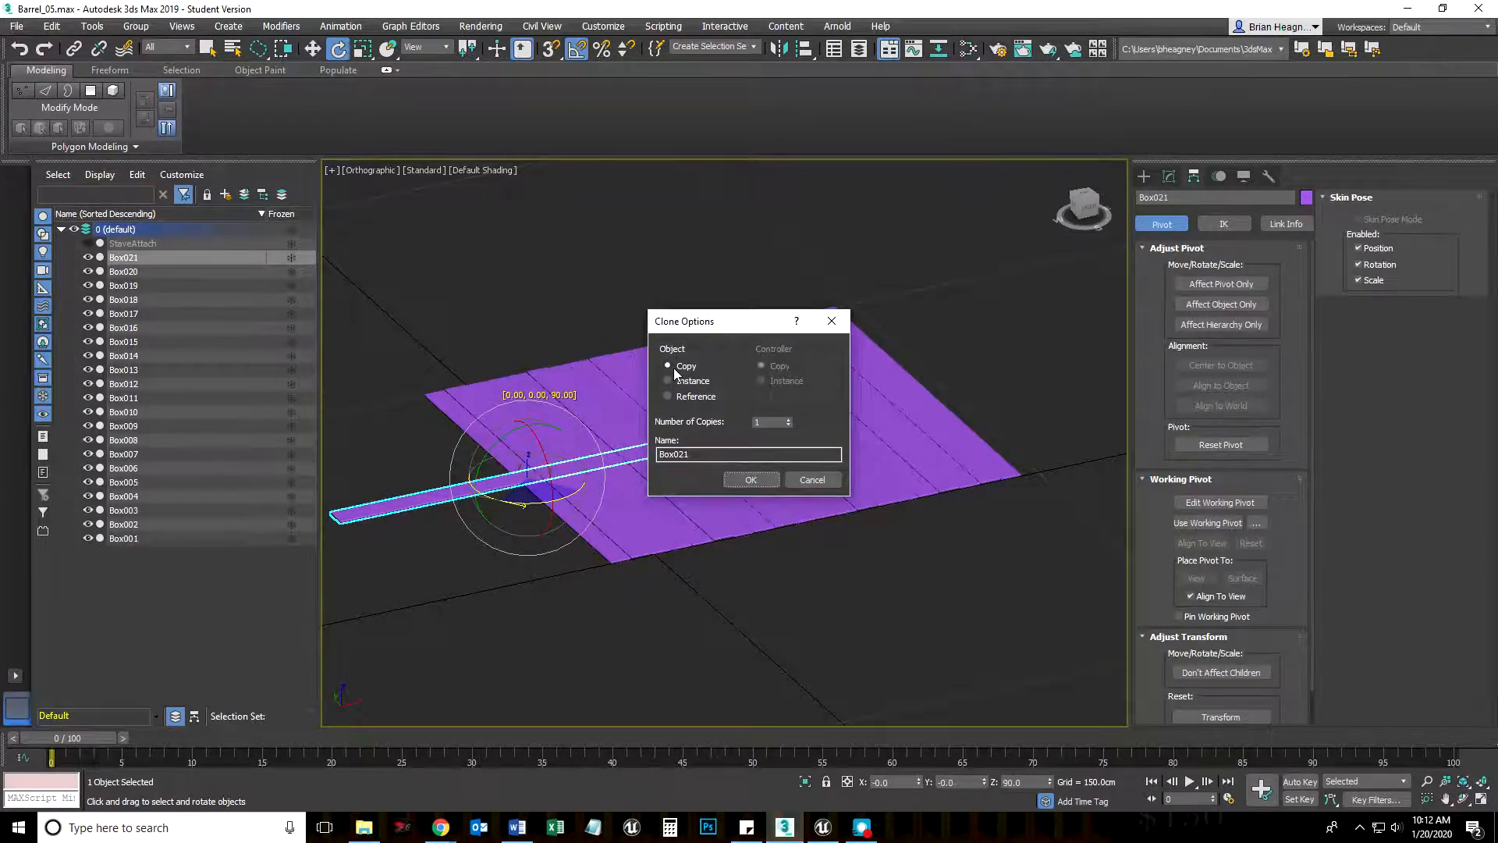
{"action": "left_click_drag", "start_coordinate": [704, 454], "coordinate": [615, 455]}
{"action": "type", "text": "Hoop00"}
{"action": "key", "text": "Return"}
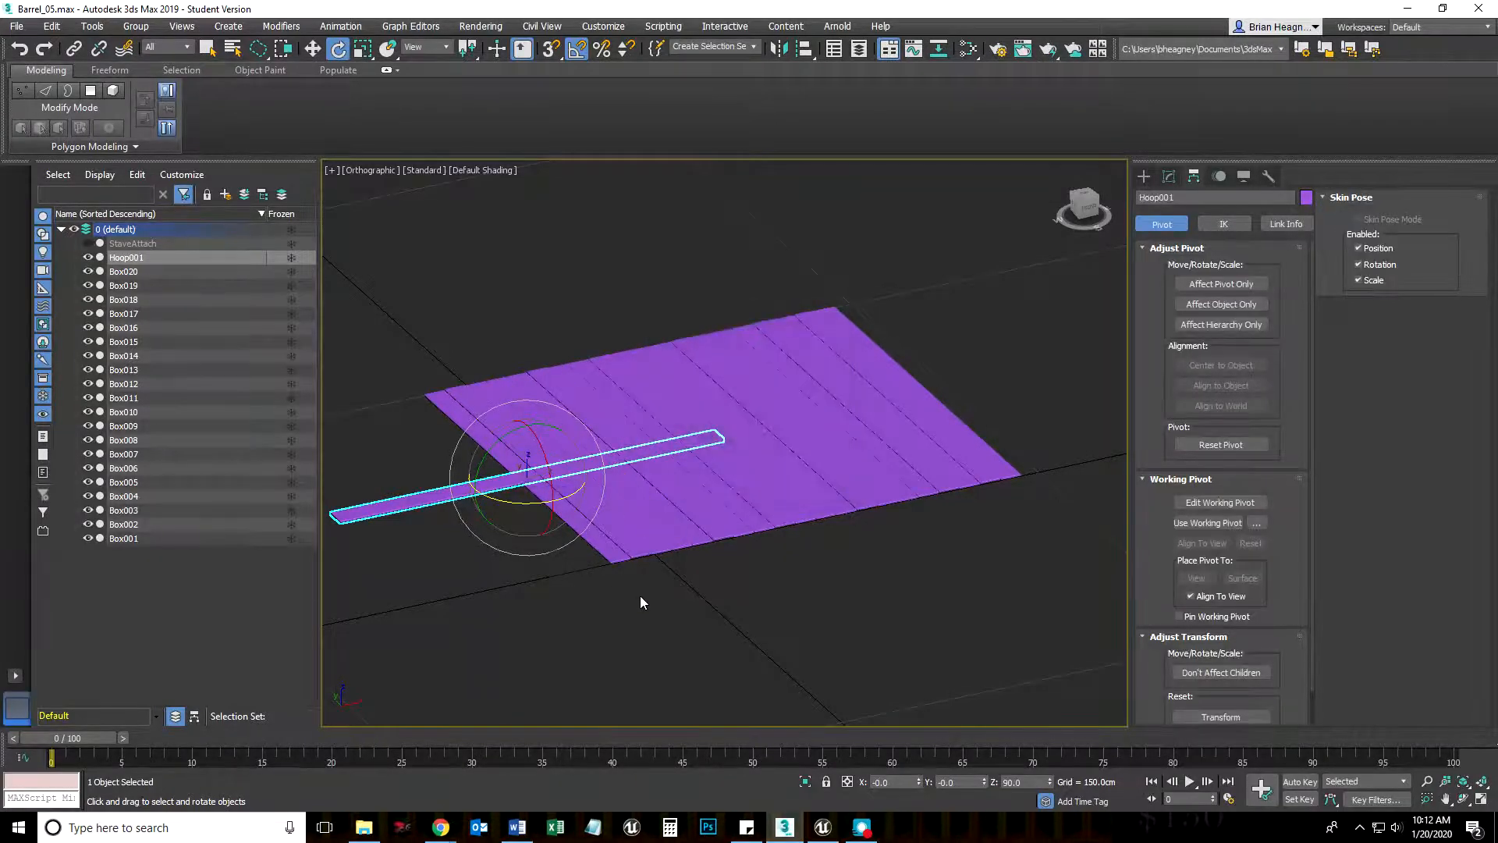
Step: In the top view, move Hoop001 across the lower ends of the staves, to about X 63.4 cm, Y 2.5 cm
{"action": "key", "text": "t"}
{"action": "scroll", "coordinate": [640, 596], "scroll_direction": "up", "scroll_amount": 2}
{"action": "key", "text": "w"}
{"action": "key", "text": "e"}
{"action": "key", "text": "w"}
{"action": "middle_click_drag", "start_coordinate": [752, 559], "coordinate": [689, 654]}
{"action": "left_click_drag", "start_coordinate": [576, 309], "coordinate": [796, 514]}
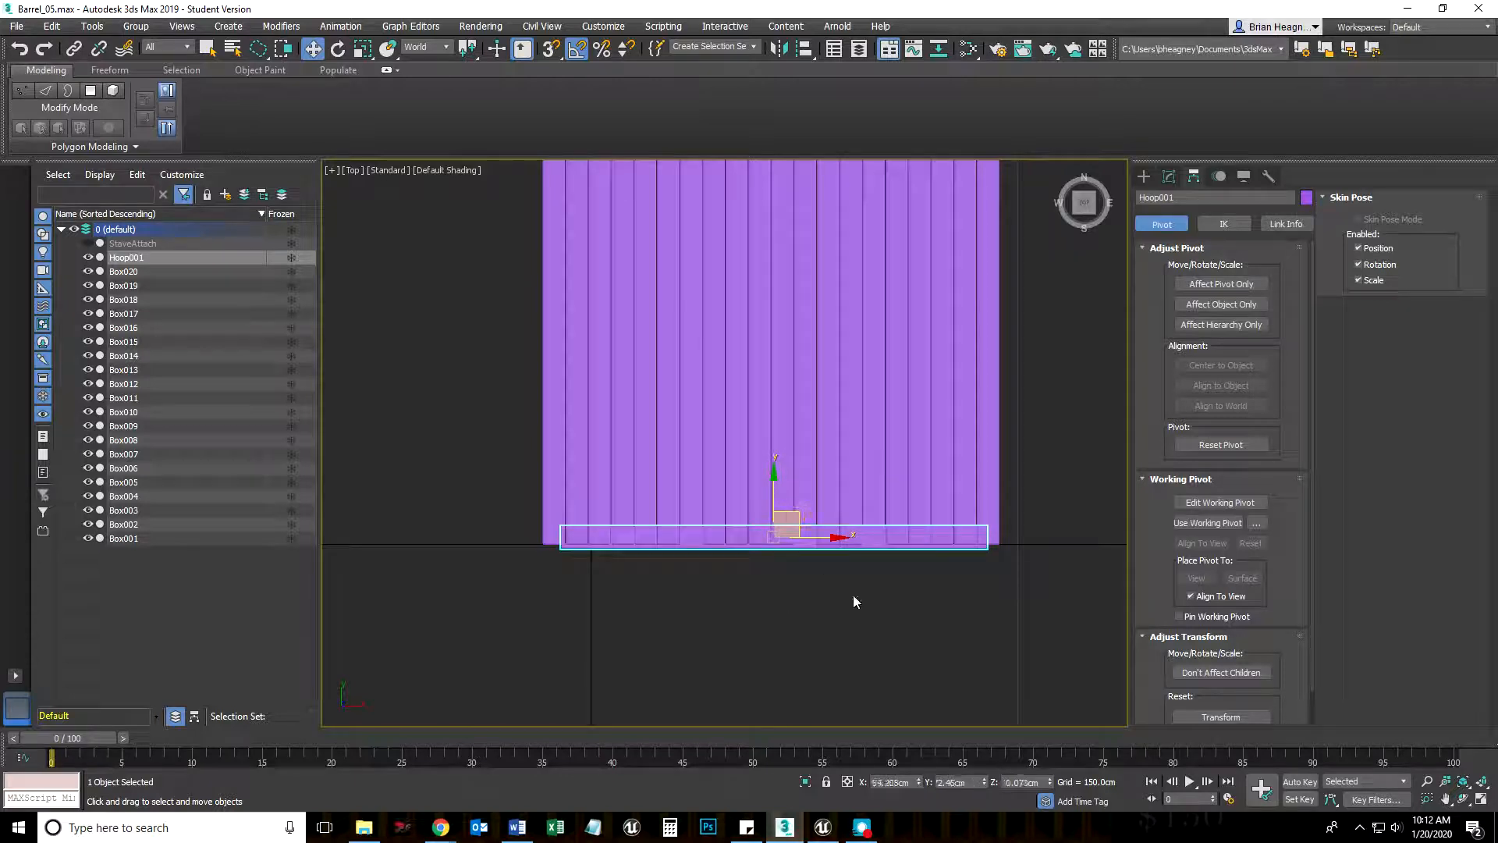
{"action": "left_click_drag", "start_coordinate": [820, 541], "coordinate": [817, 542]}
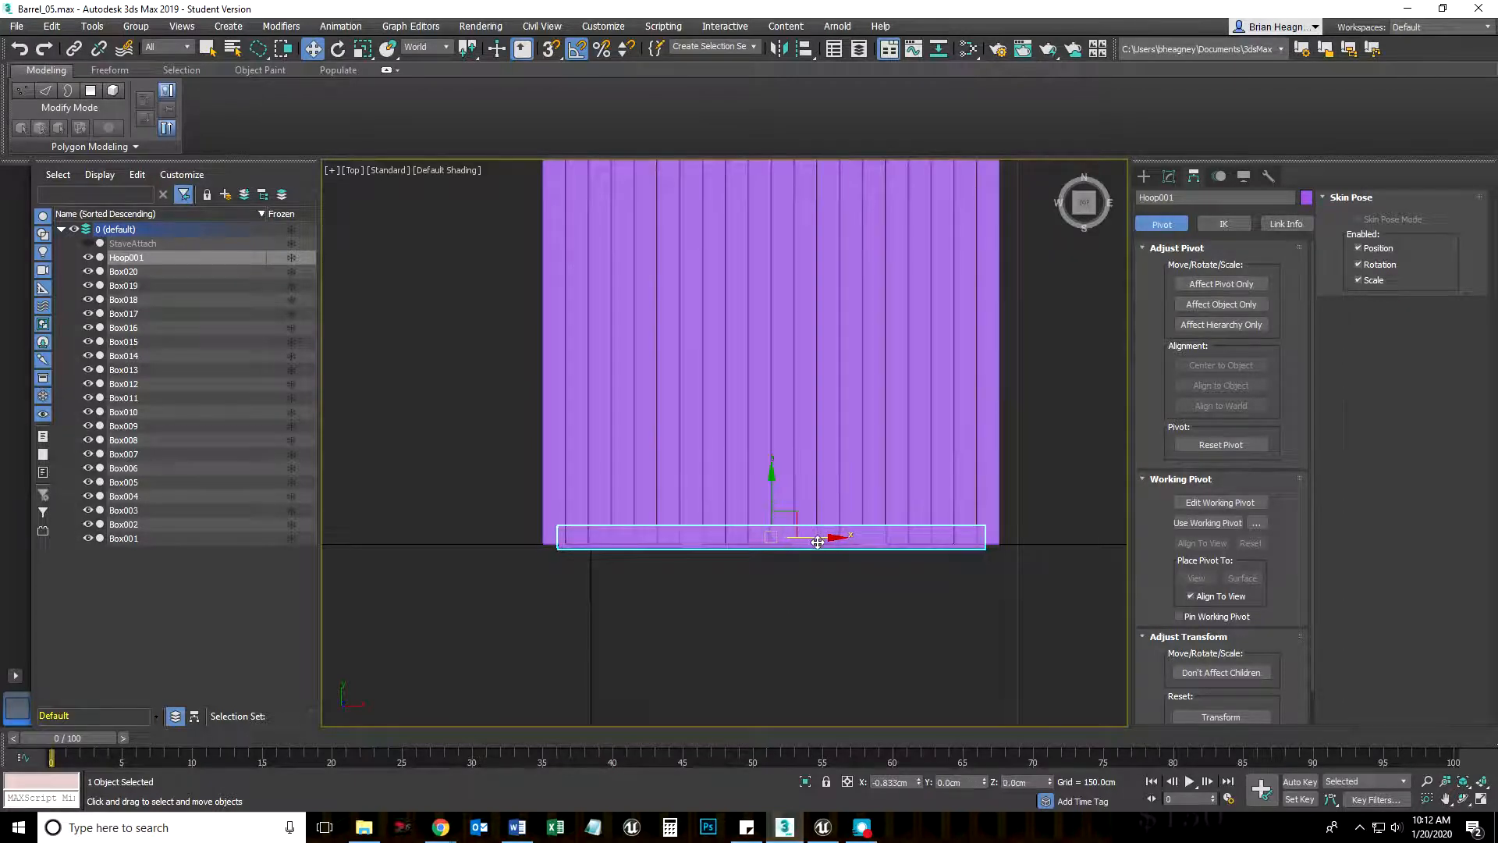
Step: Open the base Box parameters in Hoop001's modifier stack, accepting the topology warning
{"action": "left_click", "coordinate": [1168, 177]}
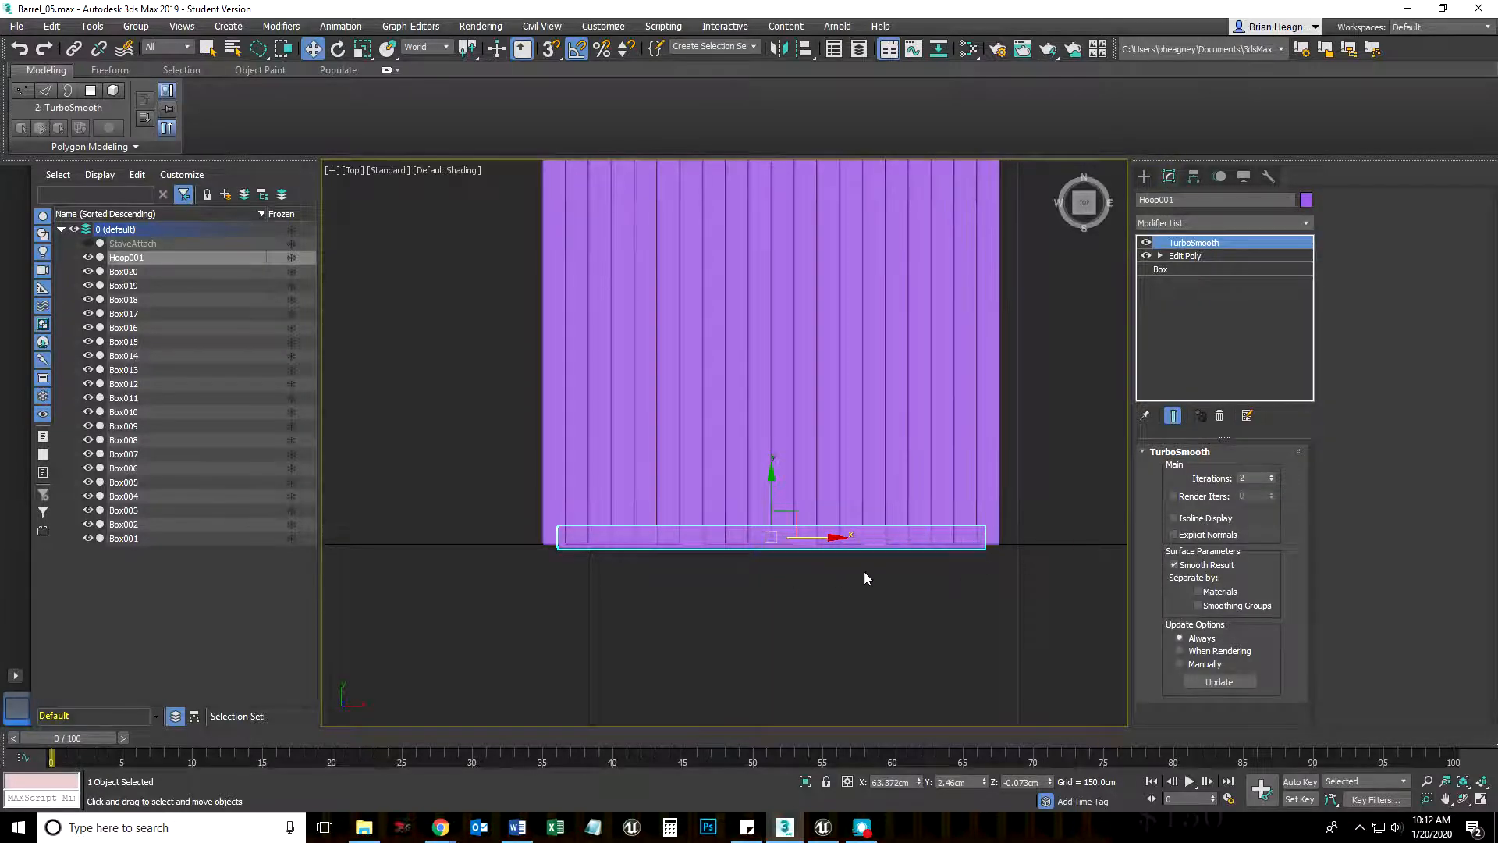
{"action": "left_click", "coordinate": [1177, 270]}
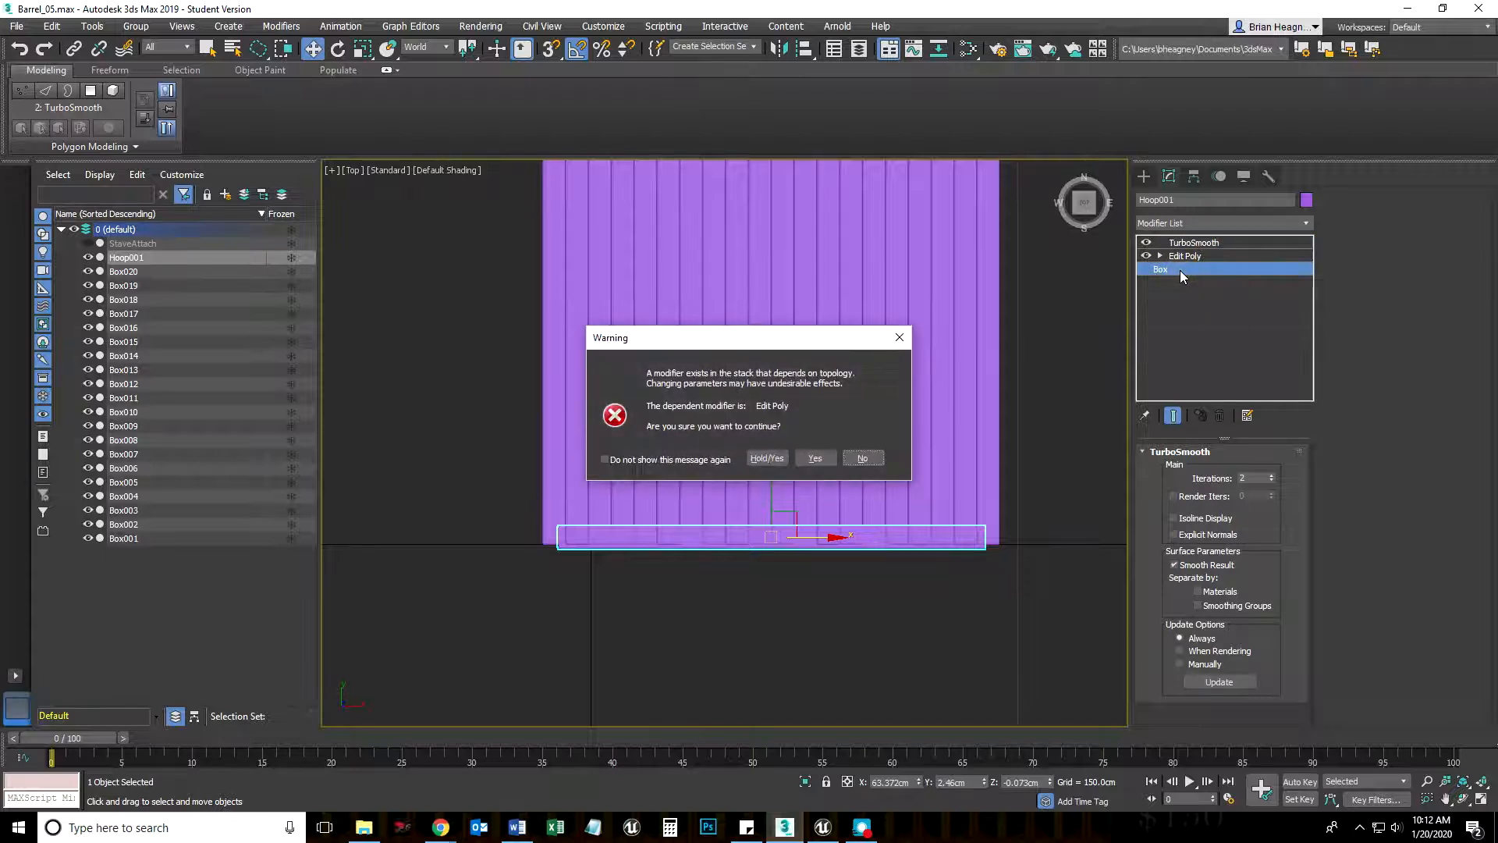
{"action": "left_click_drag", "start_coordinate": [727, 337], "coordinate": [659, 316]}
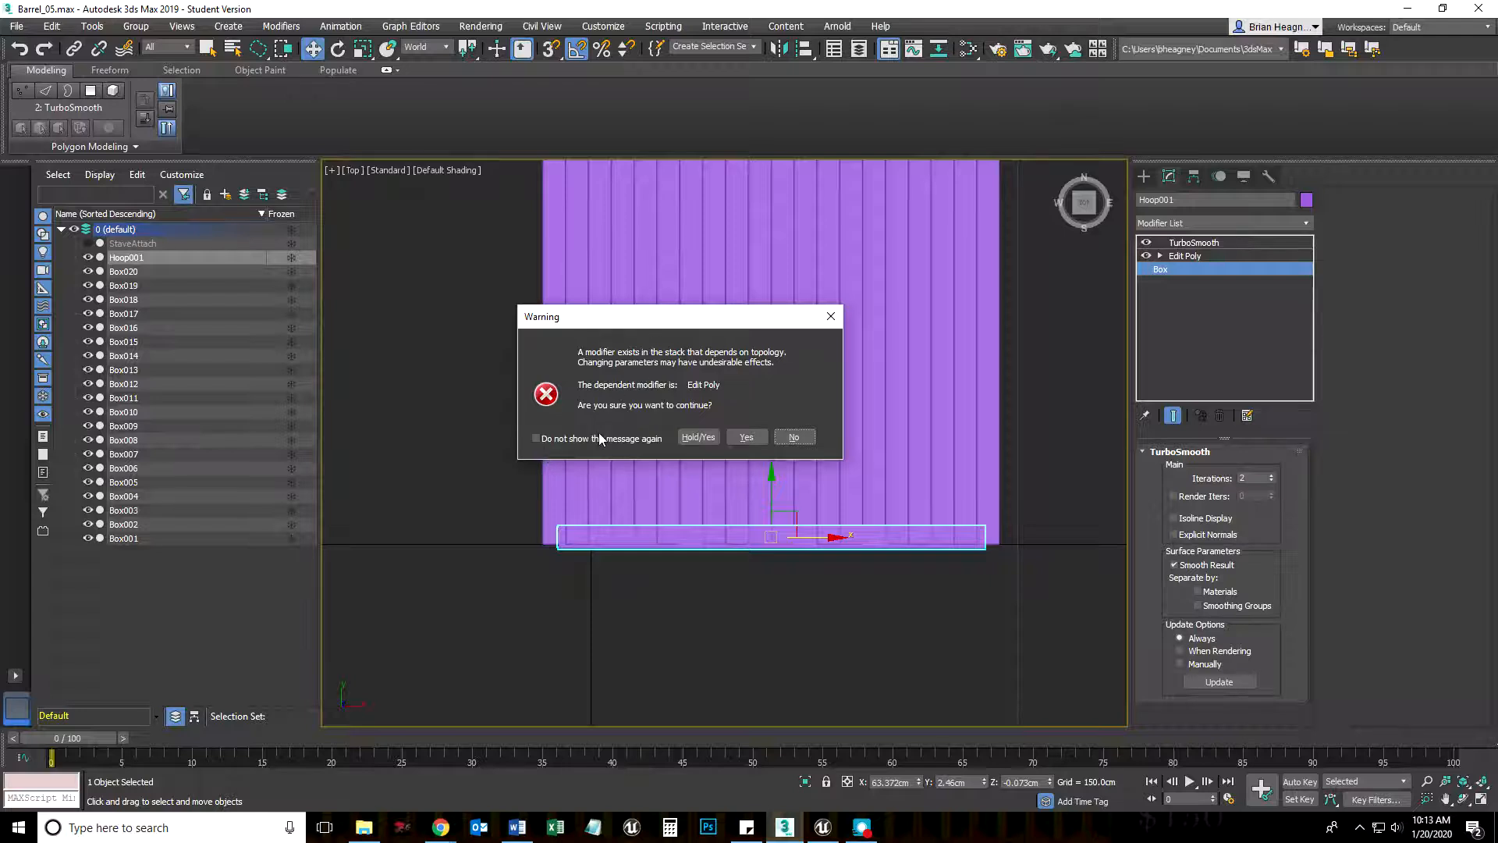
{"action": "left_click", "coordinate": [748, 438]}
Step: Isolate Hoop001 in an orbited view and display its edged faces
{"action": "middle_click_drag", "start_coordinate": [816, 652], "coordinate": [799, 583], "text": "alt"}
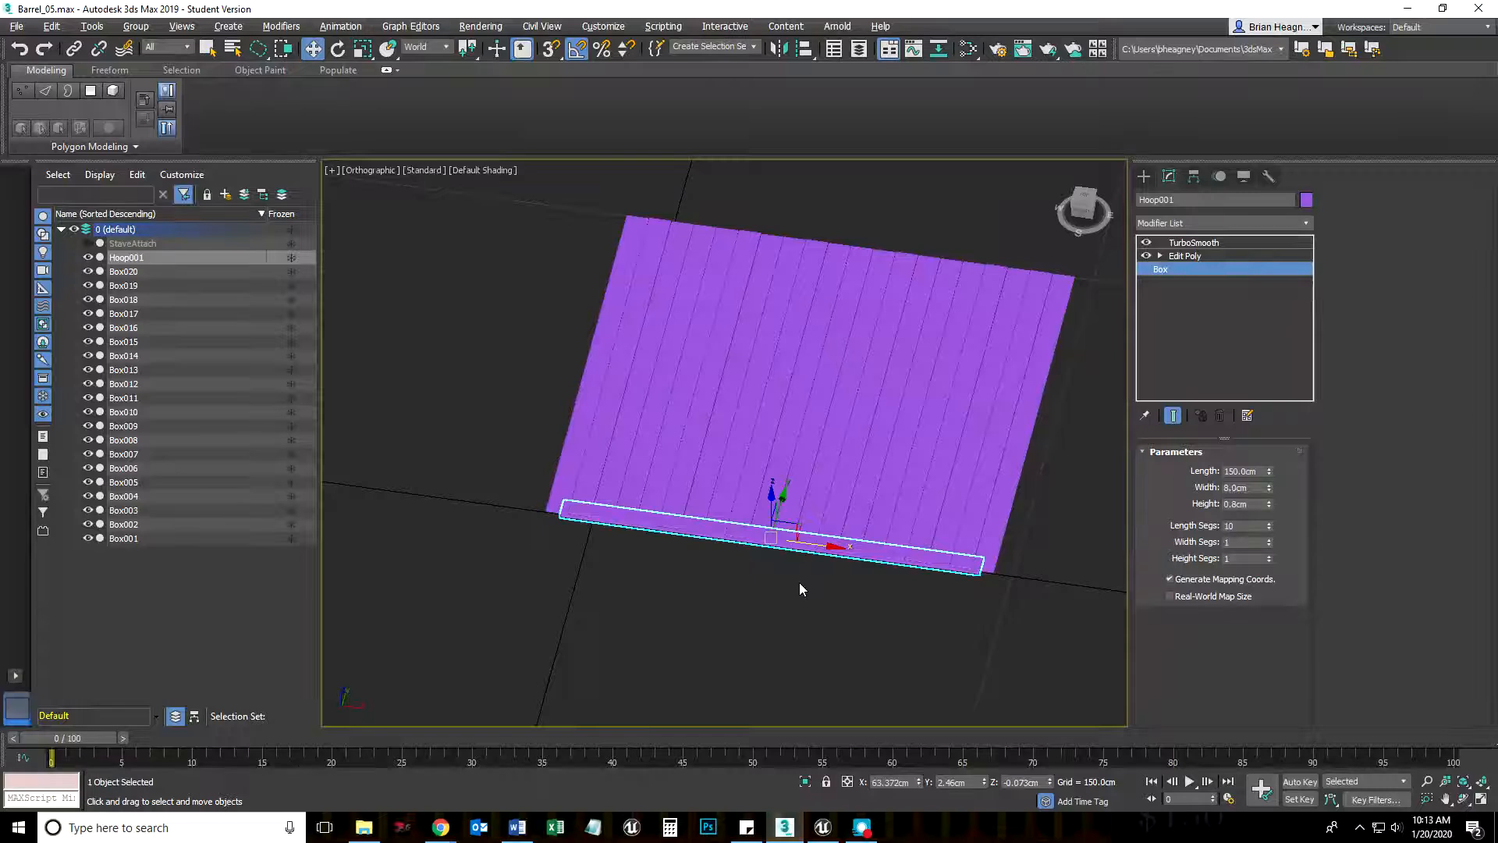
{"action": "right_click", "coordinate": [864, 557]}
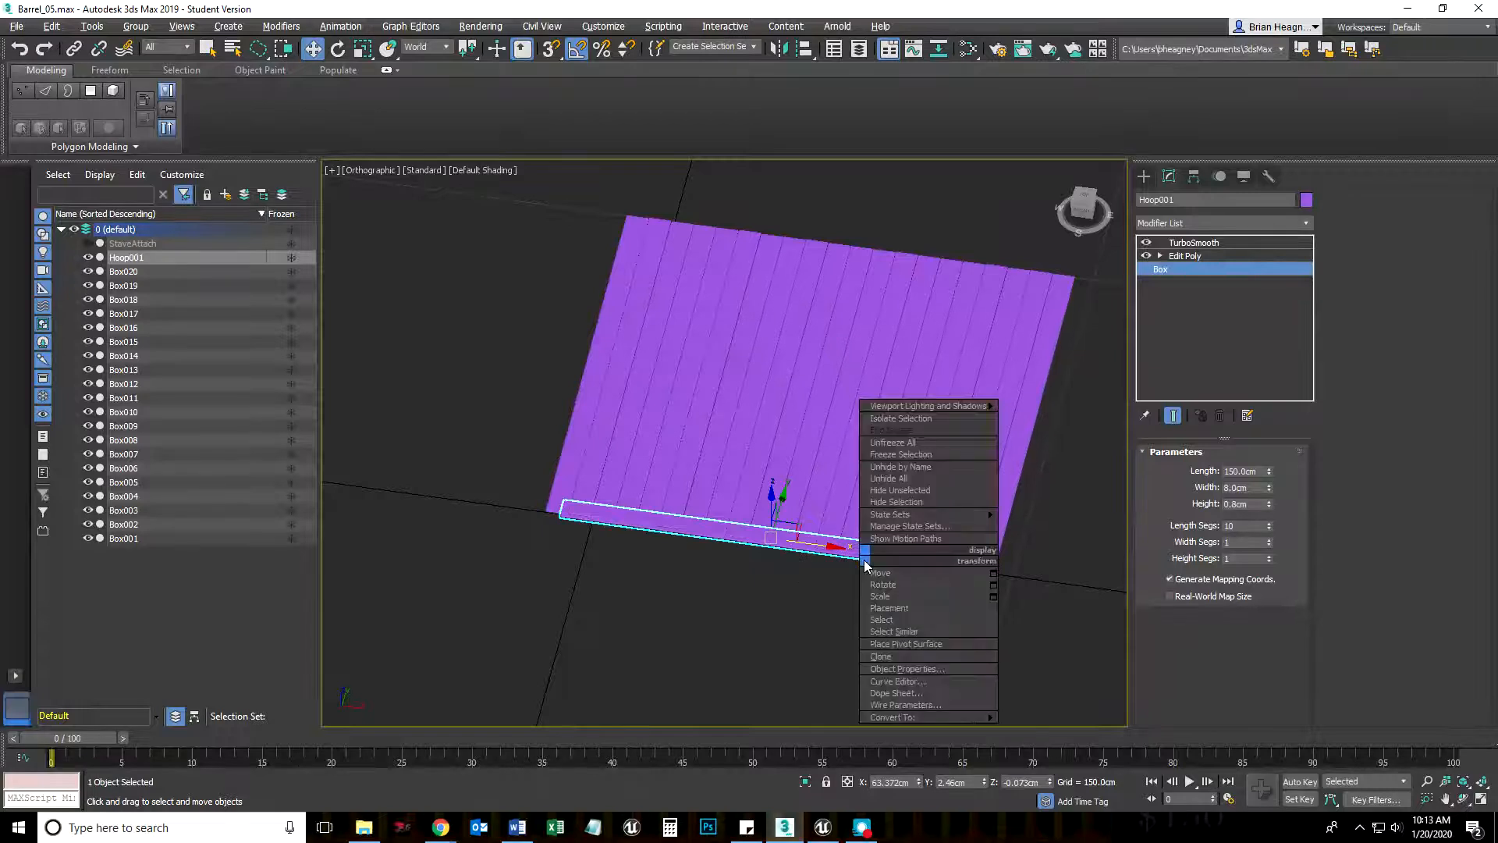
{"action": "left_click", "coordinate": [923, 420]}
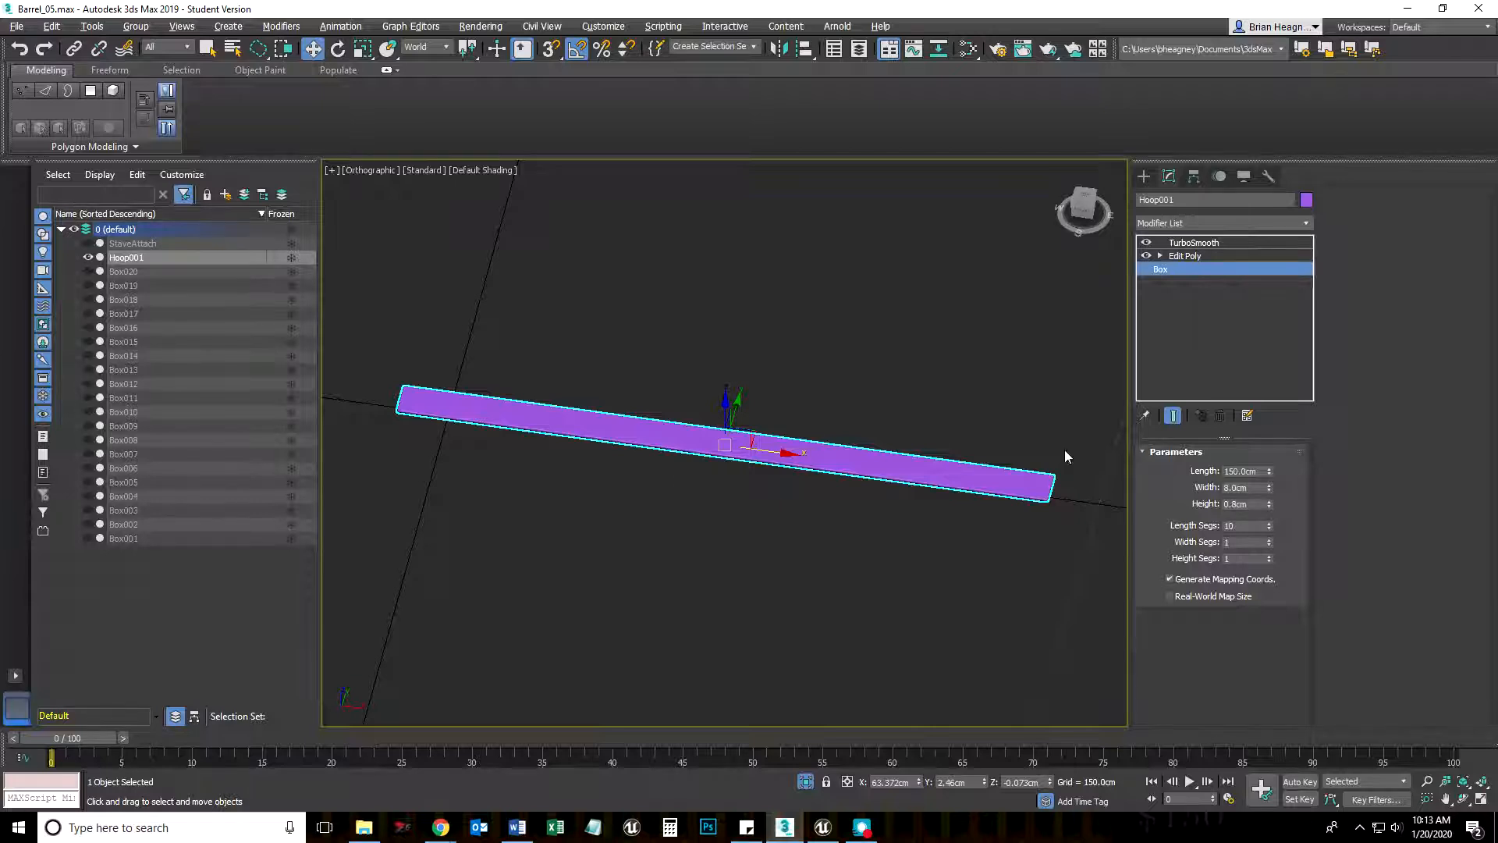
{"action": "middle_click_drag", "start_coordinate": [828, 568], "coordinate": [989, 530], "text": "alt"}
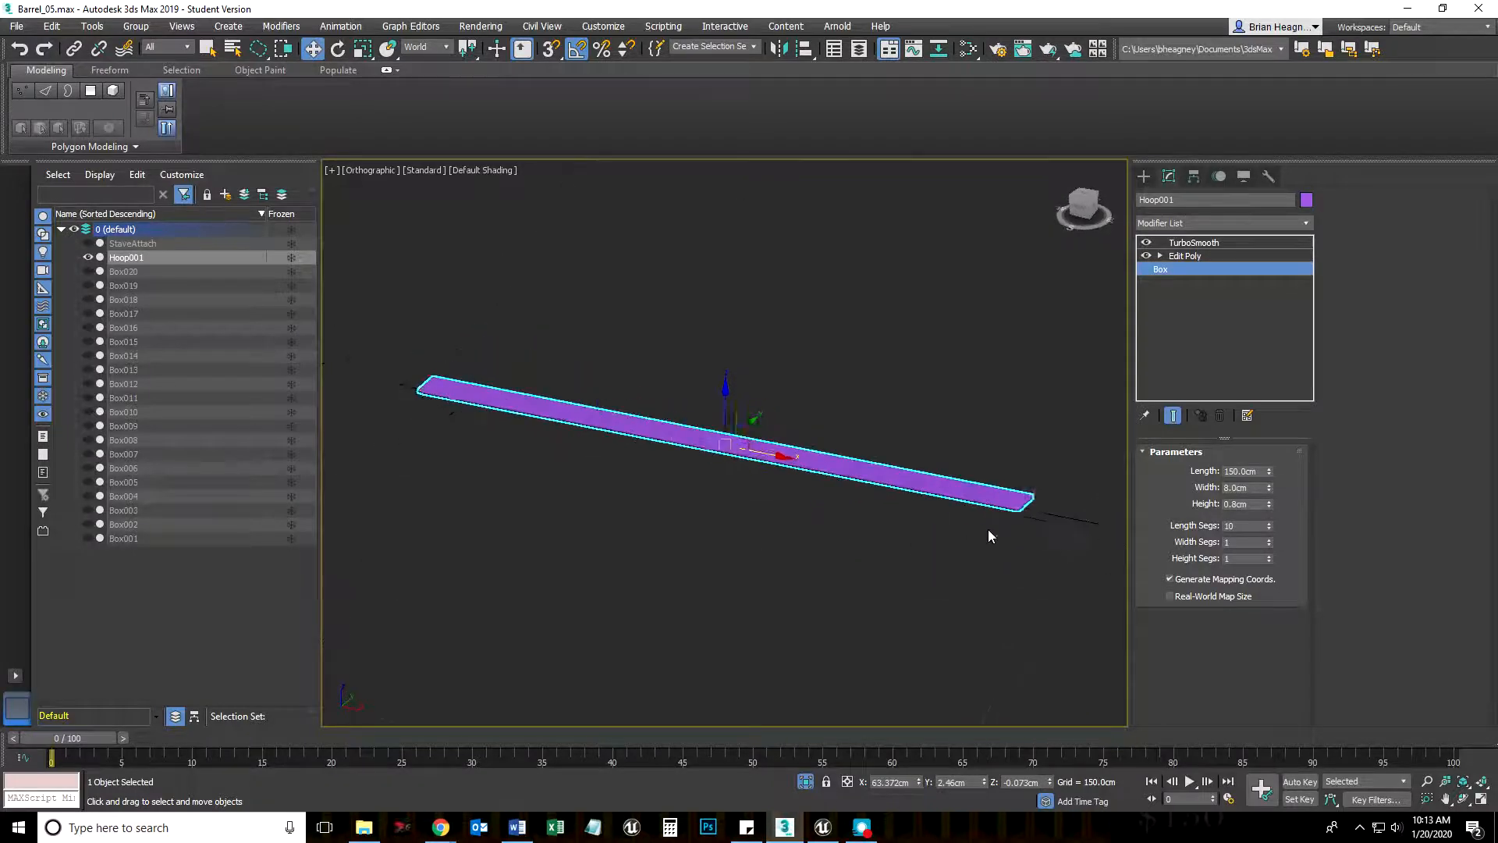
{"action": "scroll", "coordinate": [1022, 531], "scroll_direction": "up", "scroll_amount": 3}
{"action": "scroll", "coordinate": [1022, 526], "scroll_direction": "up", "scroll_amount": 1}
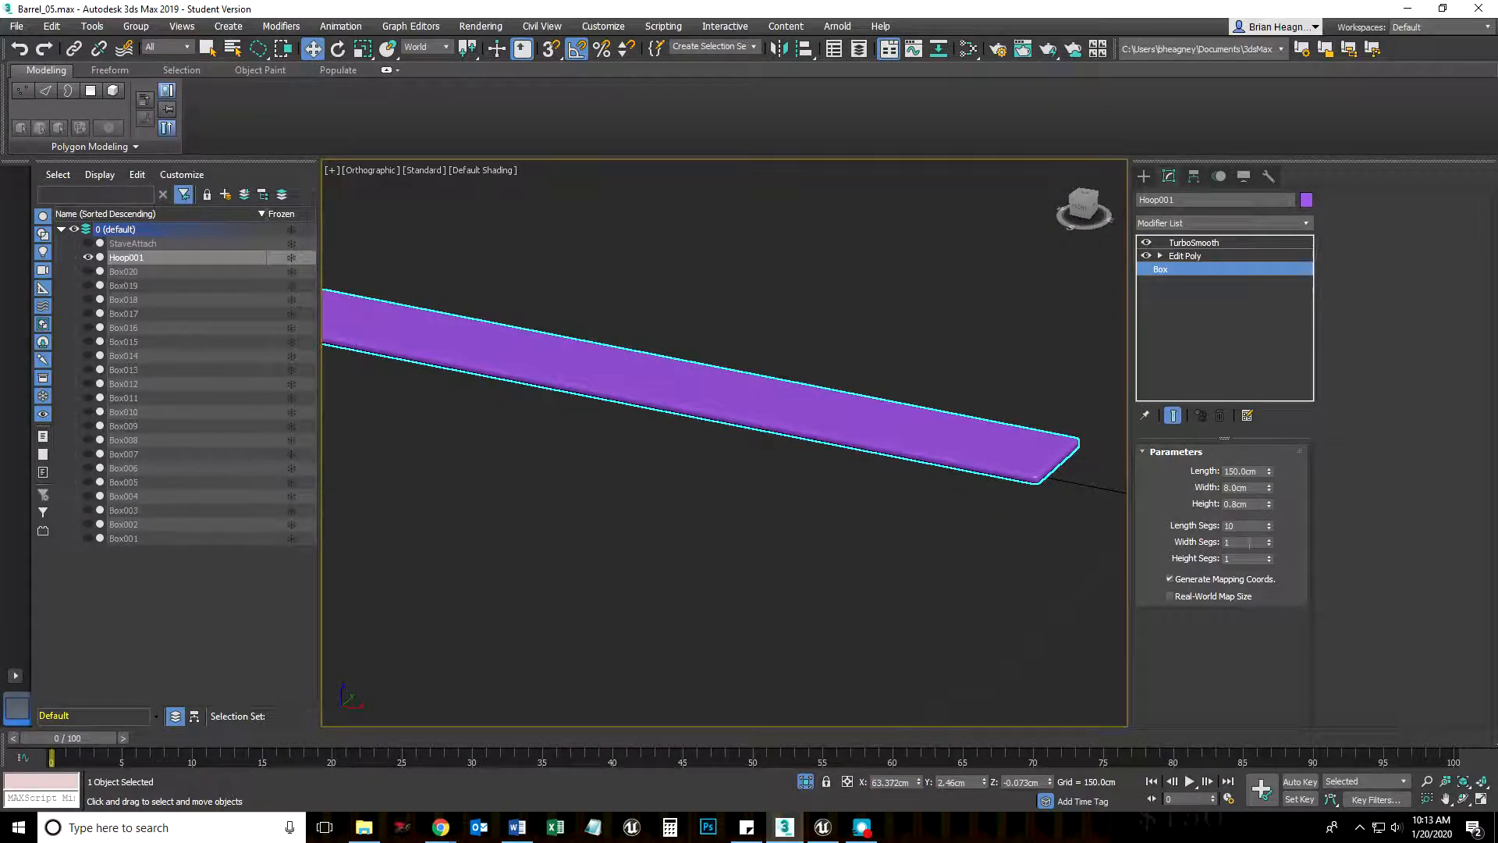
{"action": "middle_click_drag", "start_coordinate": [981, 575], "coordinate": [933, 580]}
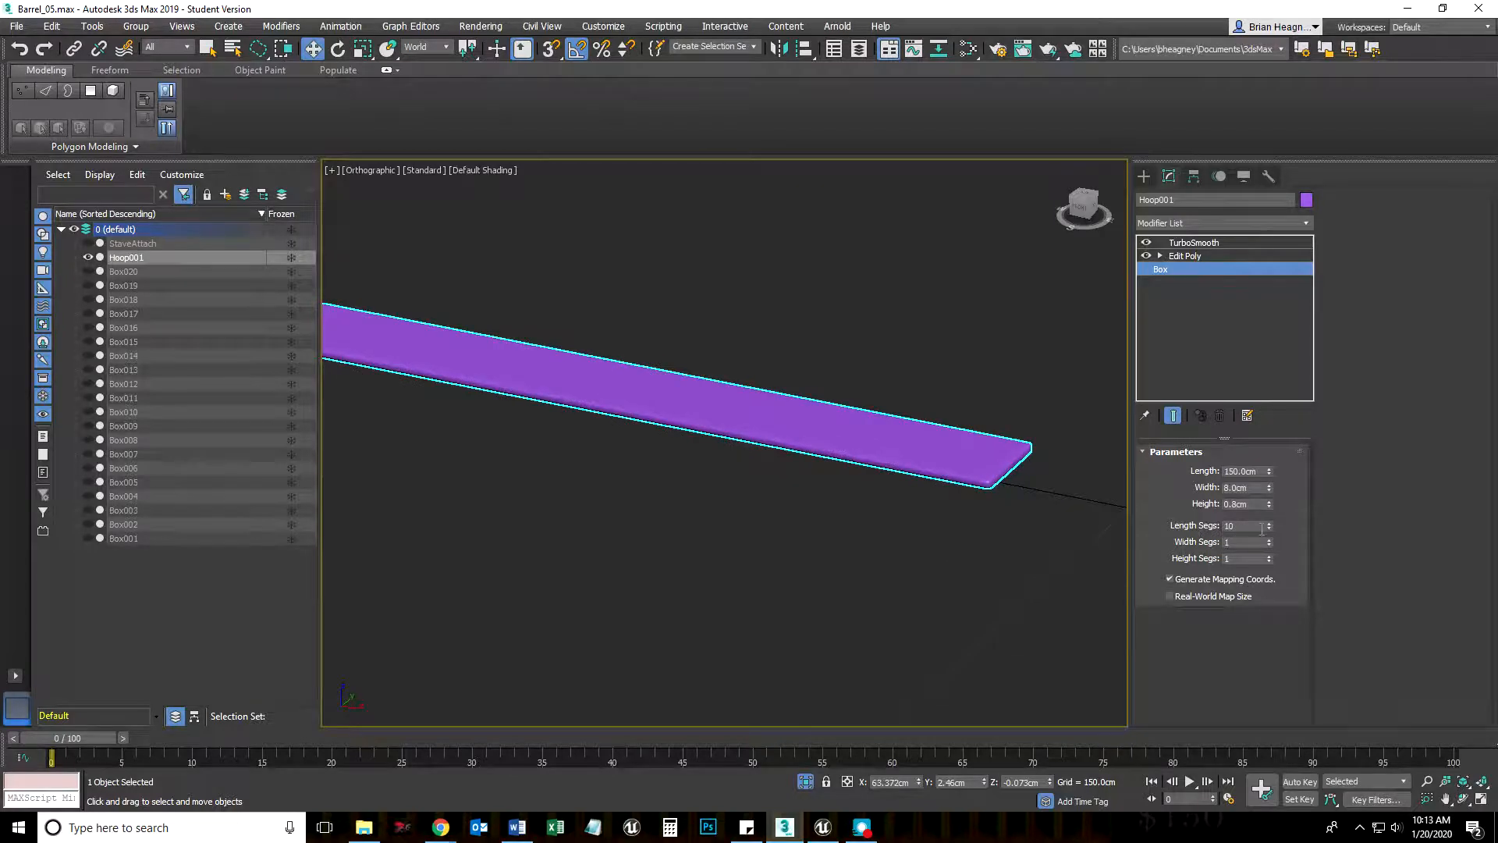
{"action": "key", "text": "F4"}
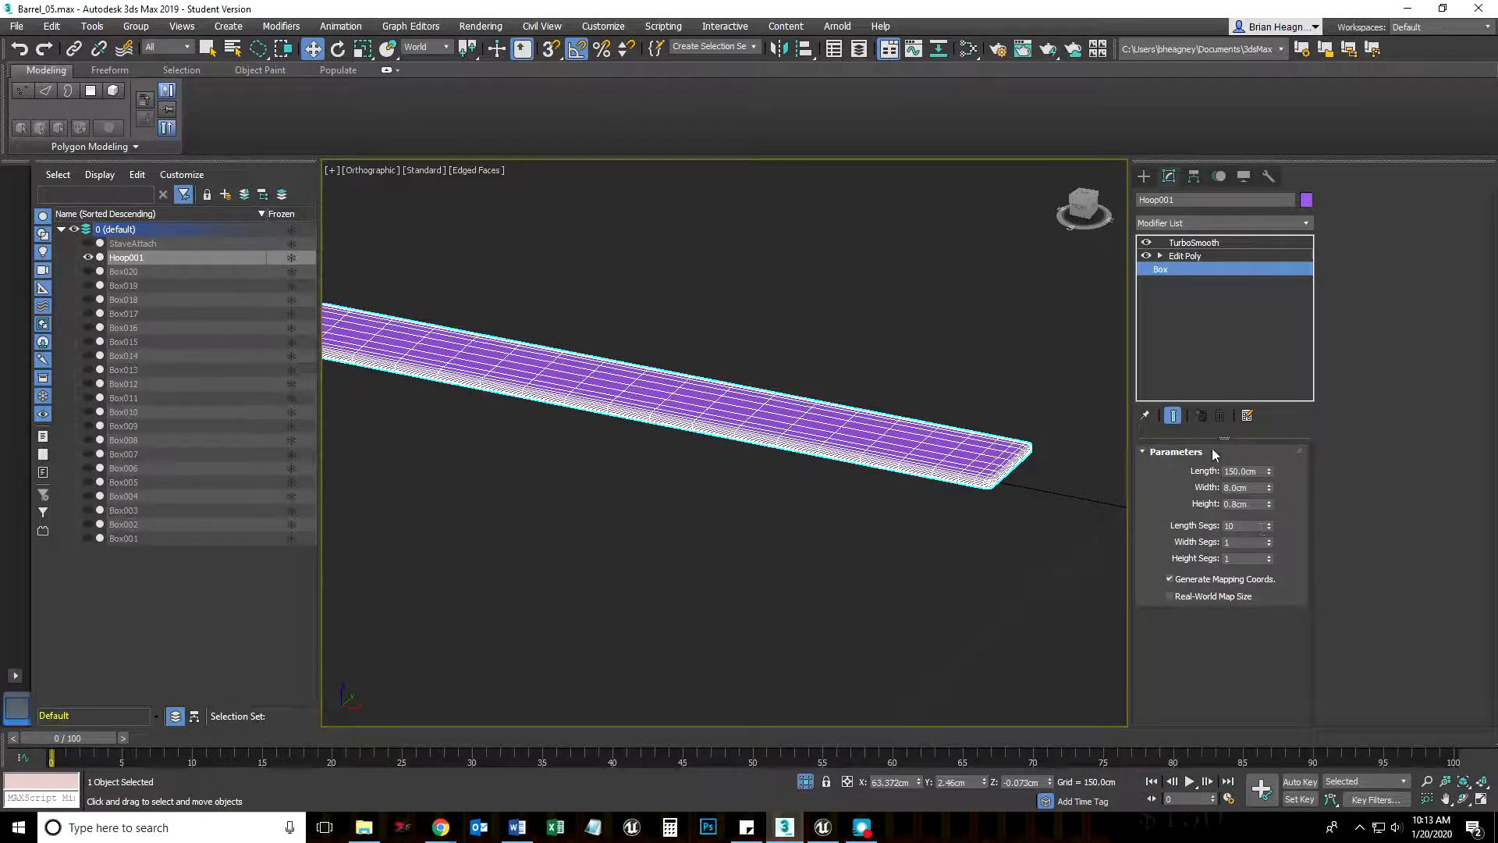
Step: Hide the modifiers' end result, set the box's length segments to 9, and show the end result again
{"action": "left_click", "coordinate": [1172, 416]}
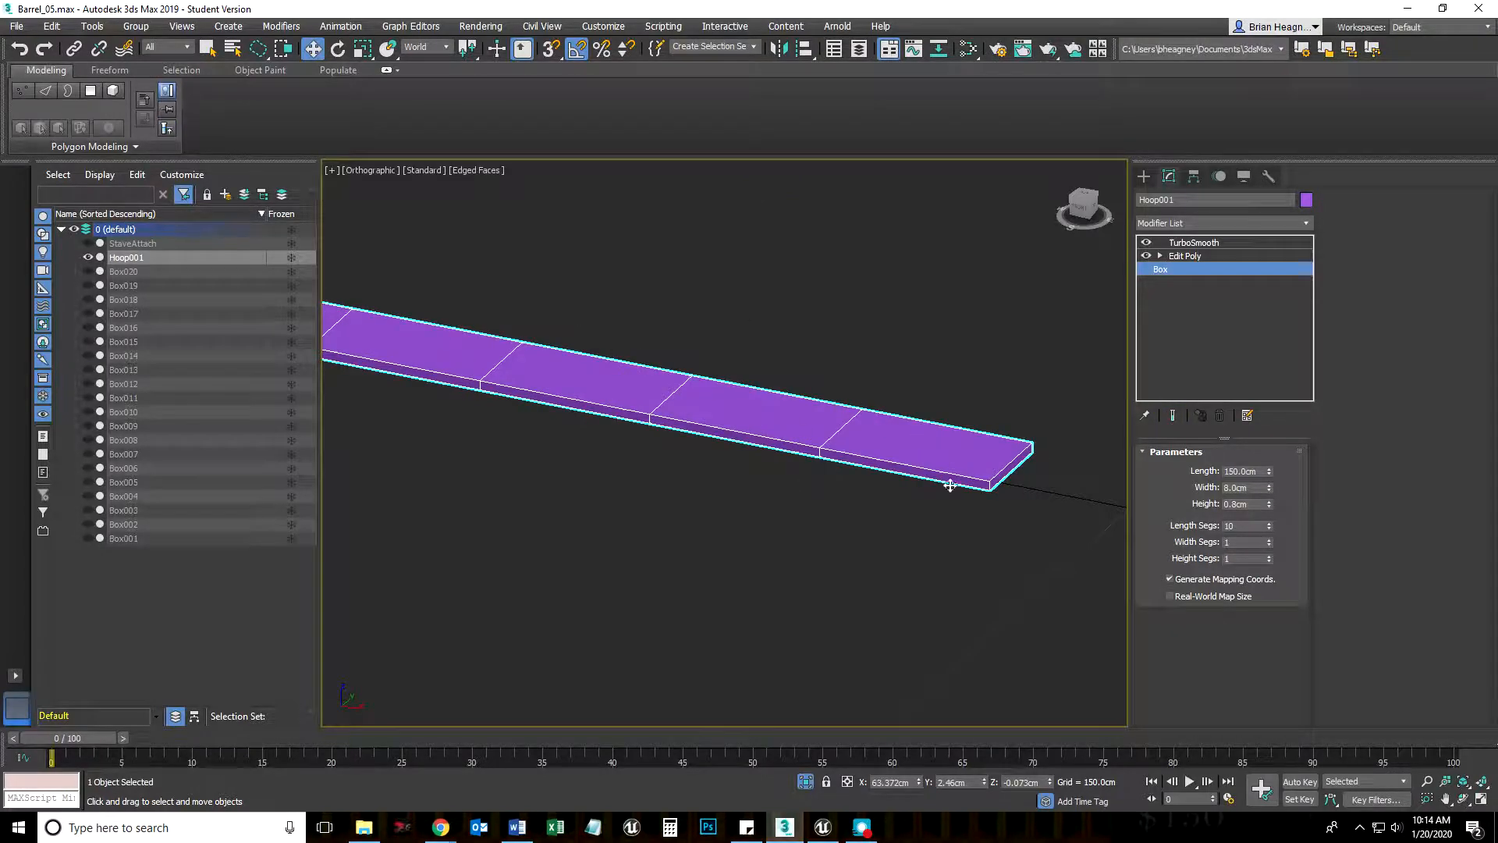
{"action": "left_click", "coordinate": [1267, 529]}
{"action": "left_click", "coordinate": [1171, 419]}
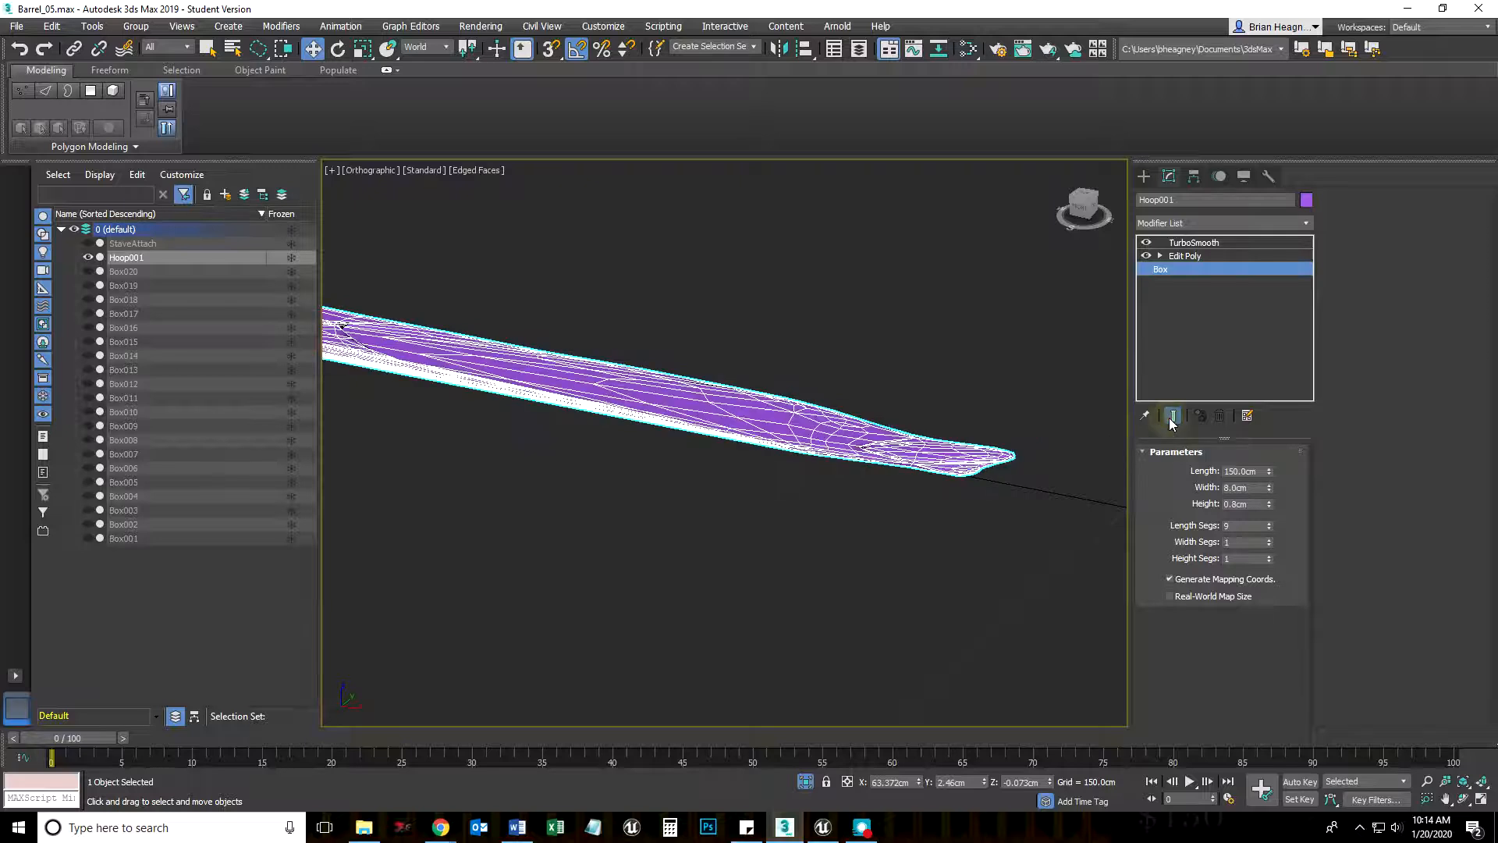
Step: Turn off edged faces and compare the hoop's shape with the Edit Poly modifier disabled and enabled
{"action": "middle_click_drag", "start_coordinate": [983, 557], "coordinate": [929, 562]}
{"action": "key", "text": "F4"}
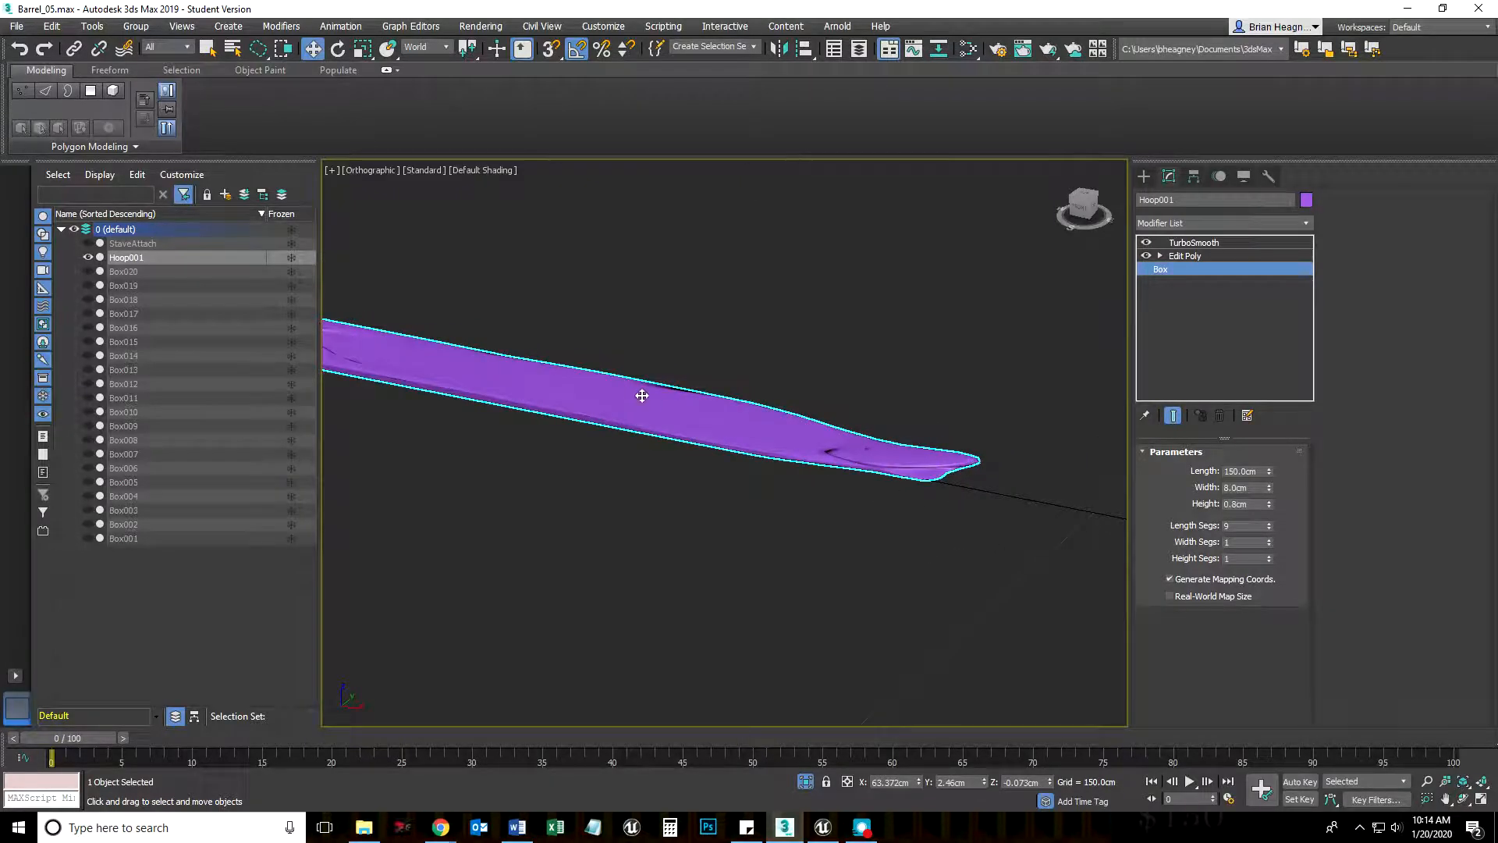
{"action": "left_click", "coordinate": [1146, 255]}
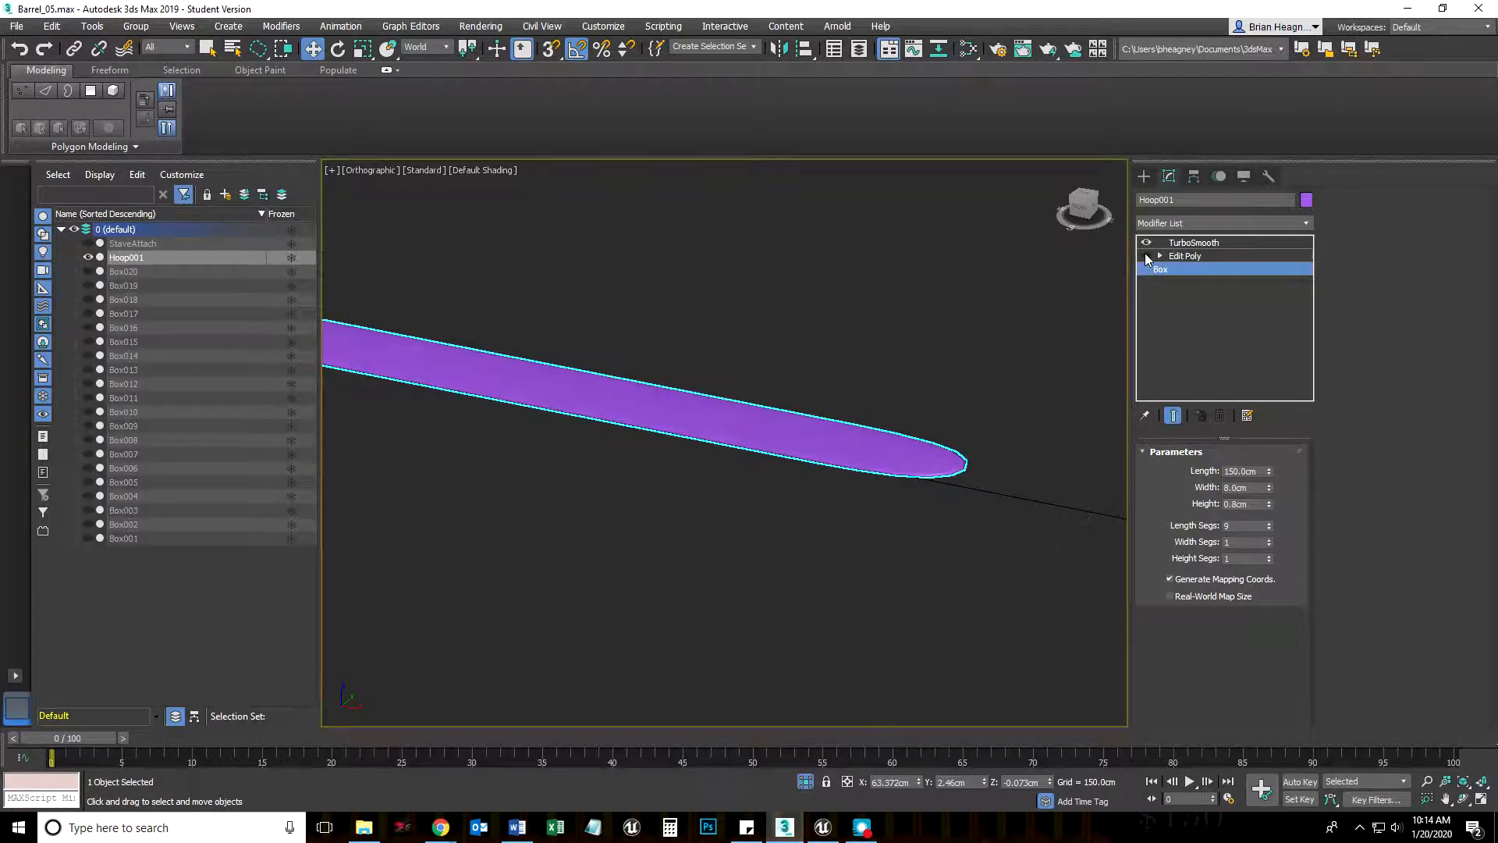
{"action": "left_click", "coordinate": [1145, 256]}
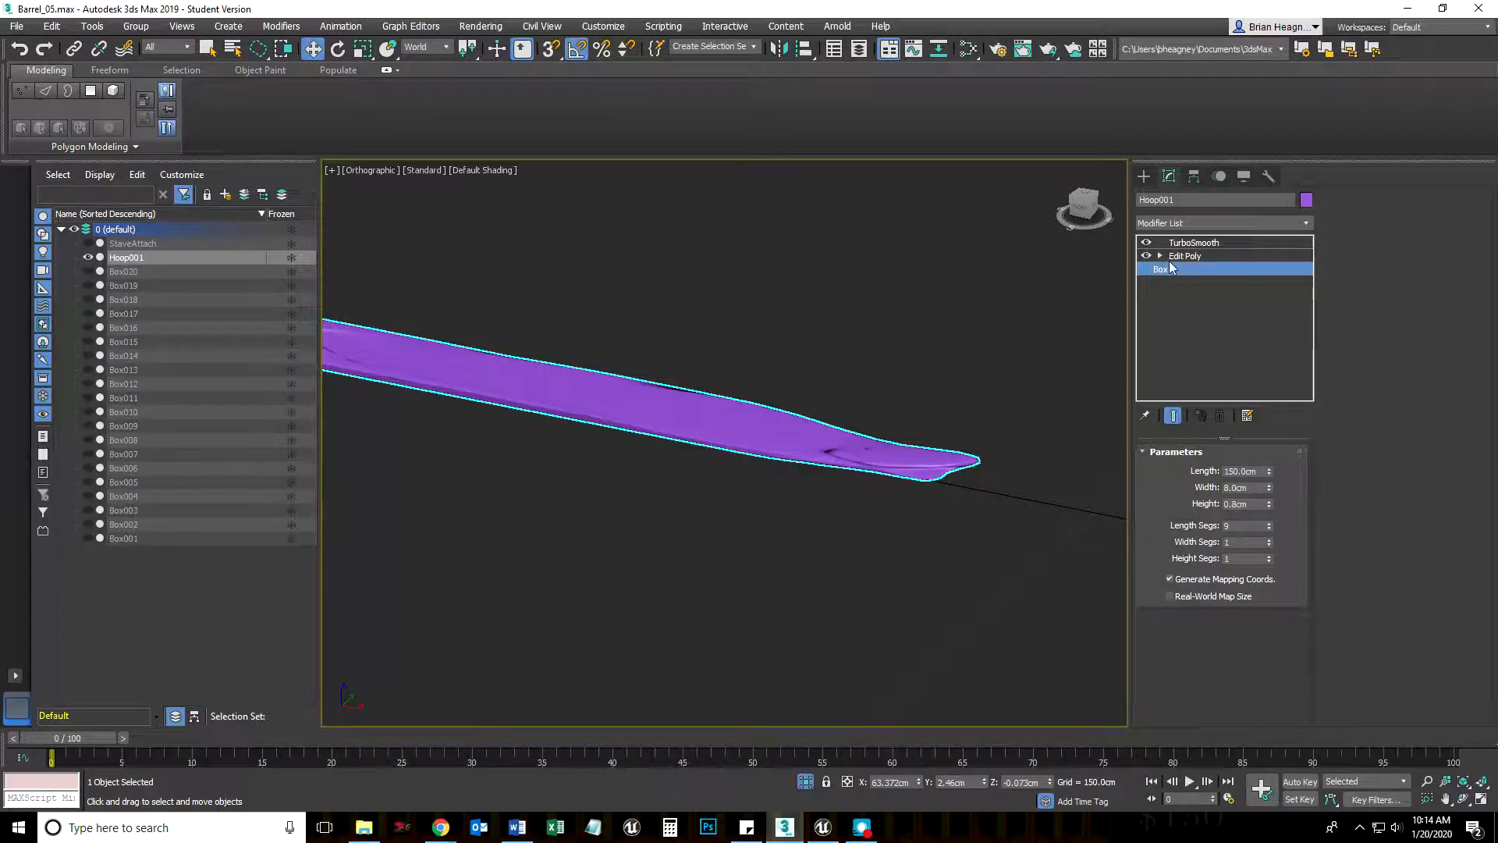
Step: Set the box's length segments to 10 and hide the modifiers' end result on Hoop001
{"action": "left_click", "coordinate": [1269, 524]}
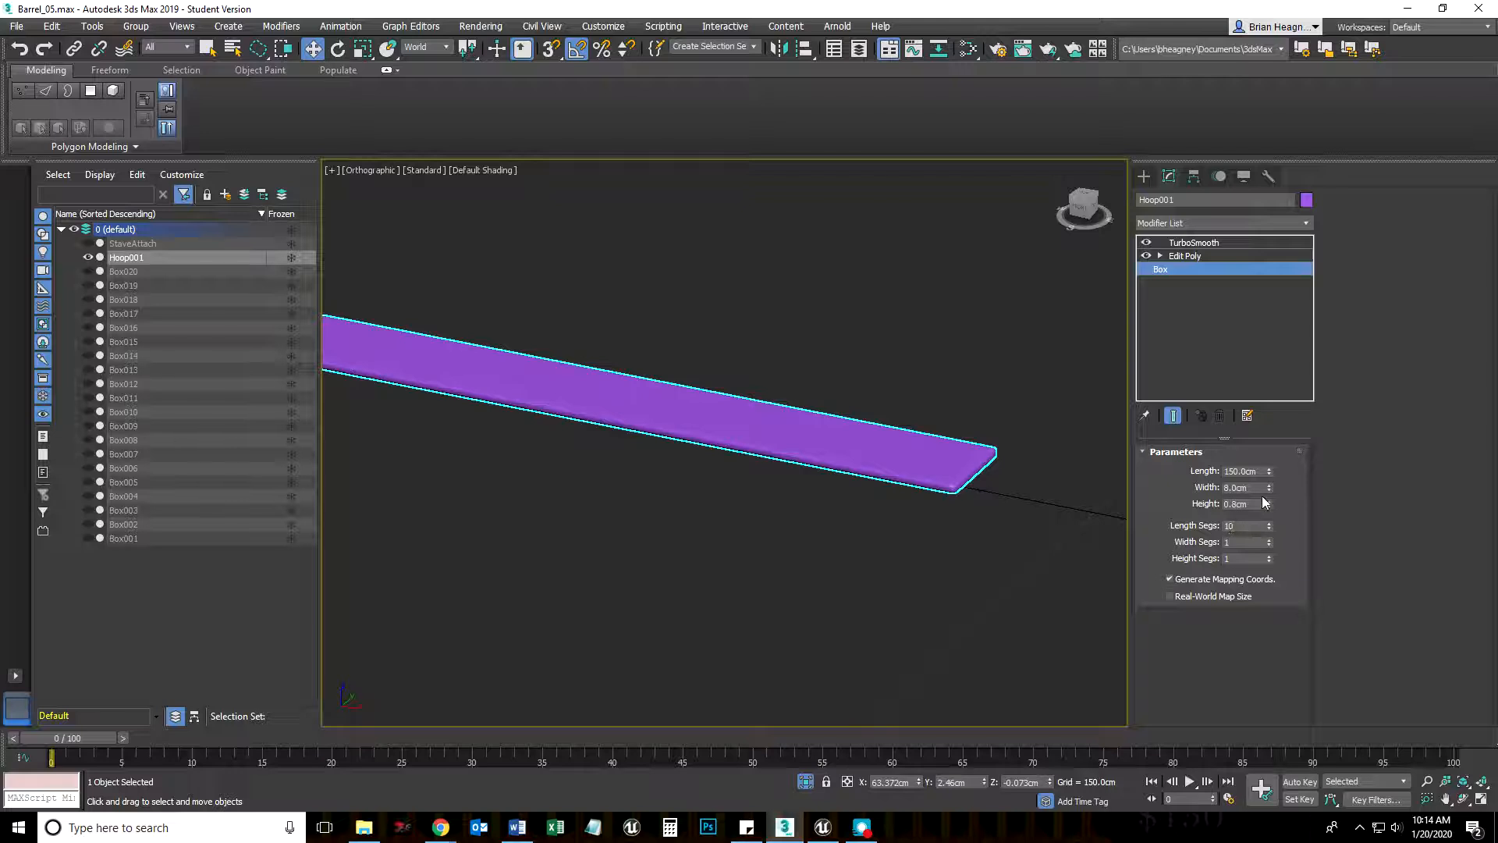
{"action": "left_click", "coordinate": [1172, 415]}
{"action": "scroll", "coordinate": [807, 577], "scroll_direction": "down", "scroll_amount": 3}
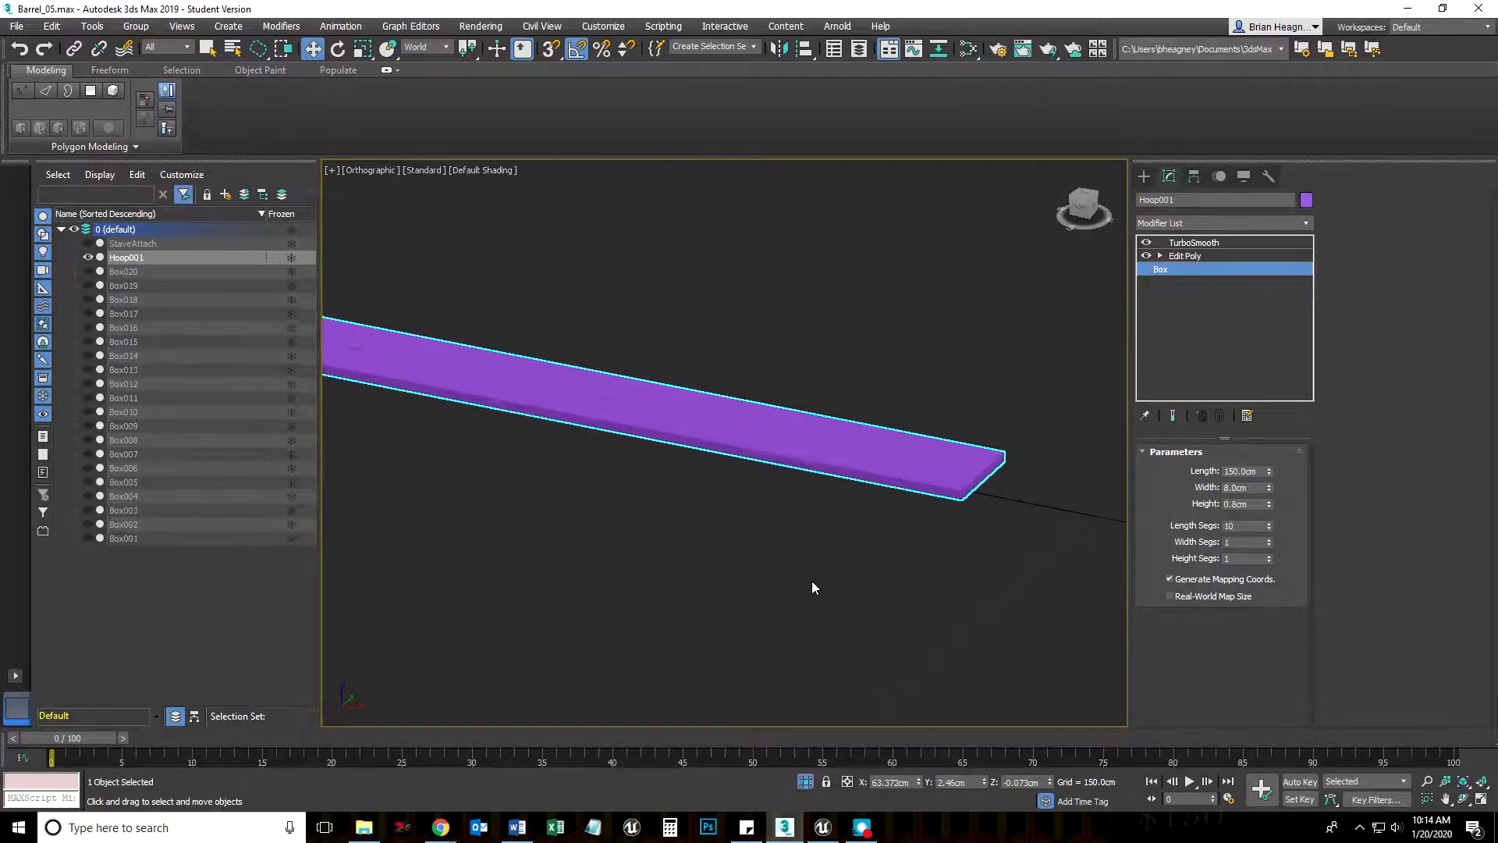
{"action": "scroll", "coordinate": [709, 606], "scroll_direction": "down", "scroll_amount": 3}
{"action": "scroll", "coordinate": [710, 606], "scroll_direction": "up", "scroll_amount": 3}
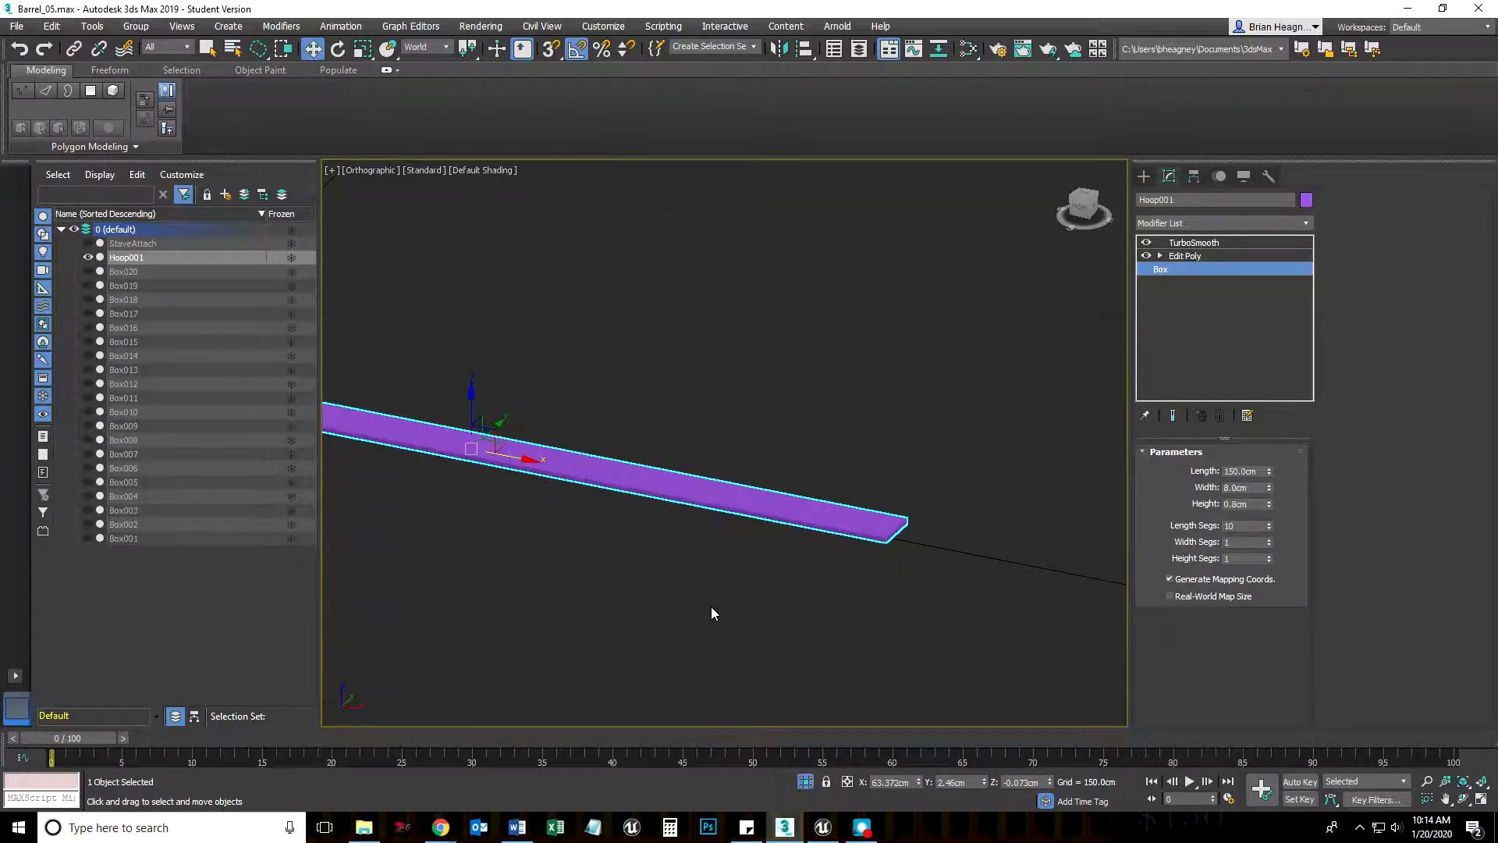
{"action": "middle_click_drag", "start_coordinate": [718, 606], "coordinate": [770, 596]}
Step: End the isolation in Top view to bring back the staves, and show the modifiers' end result again
{"action": "key", "text": "t"}
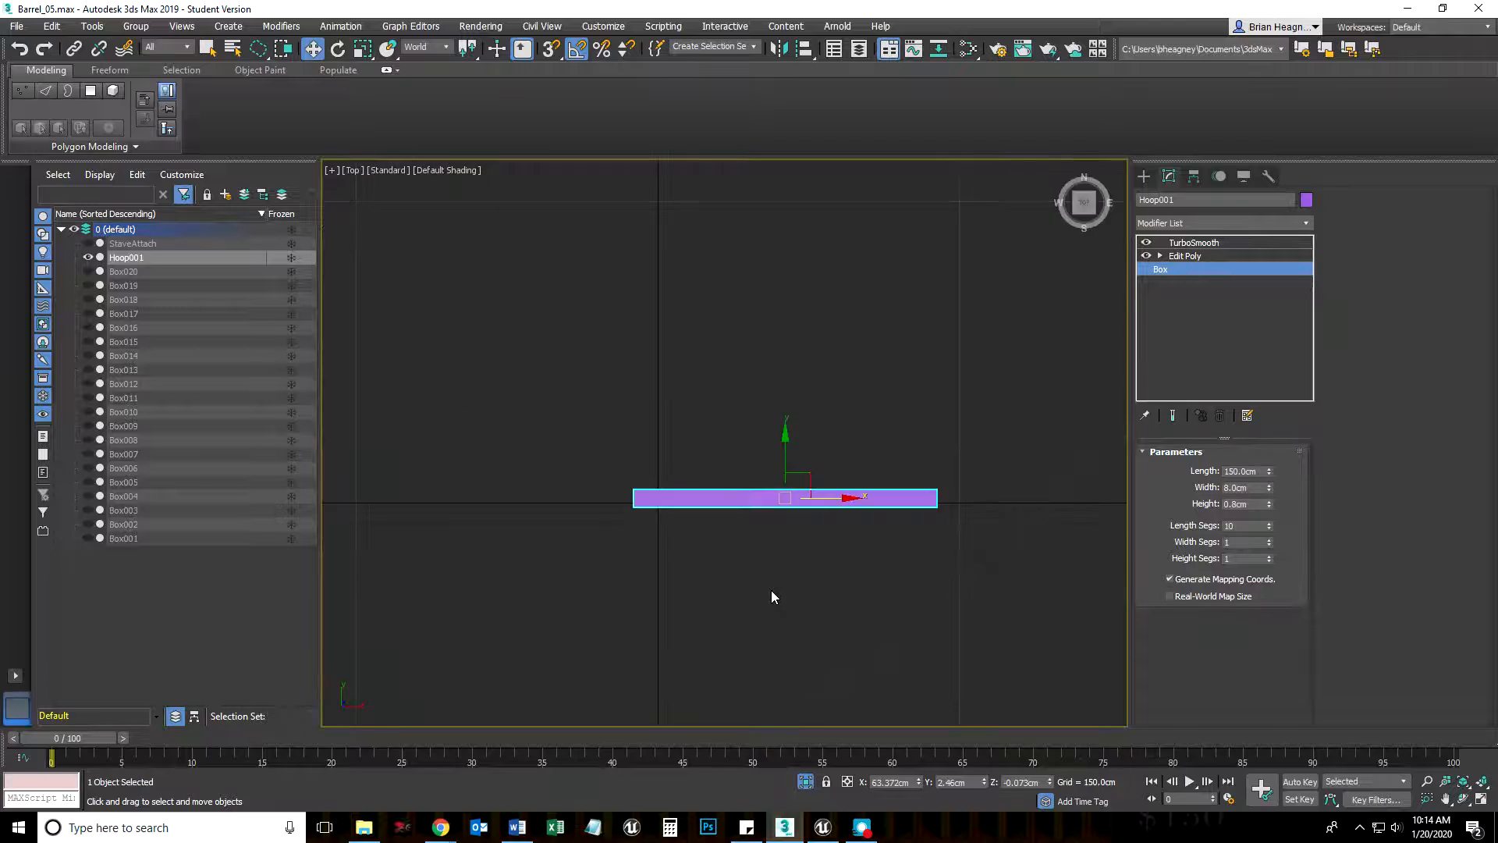
{"action": "right_click", "coordinate": [848, 503]}
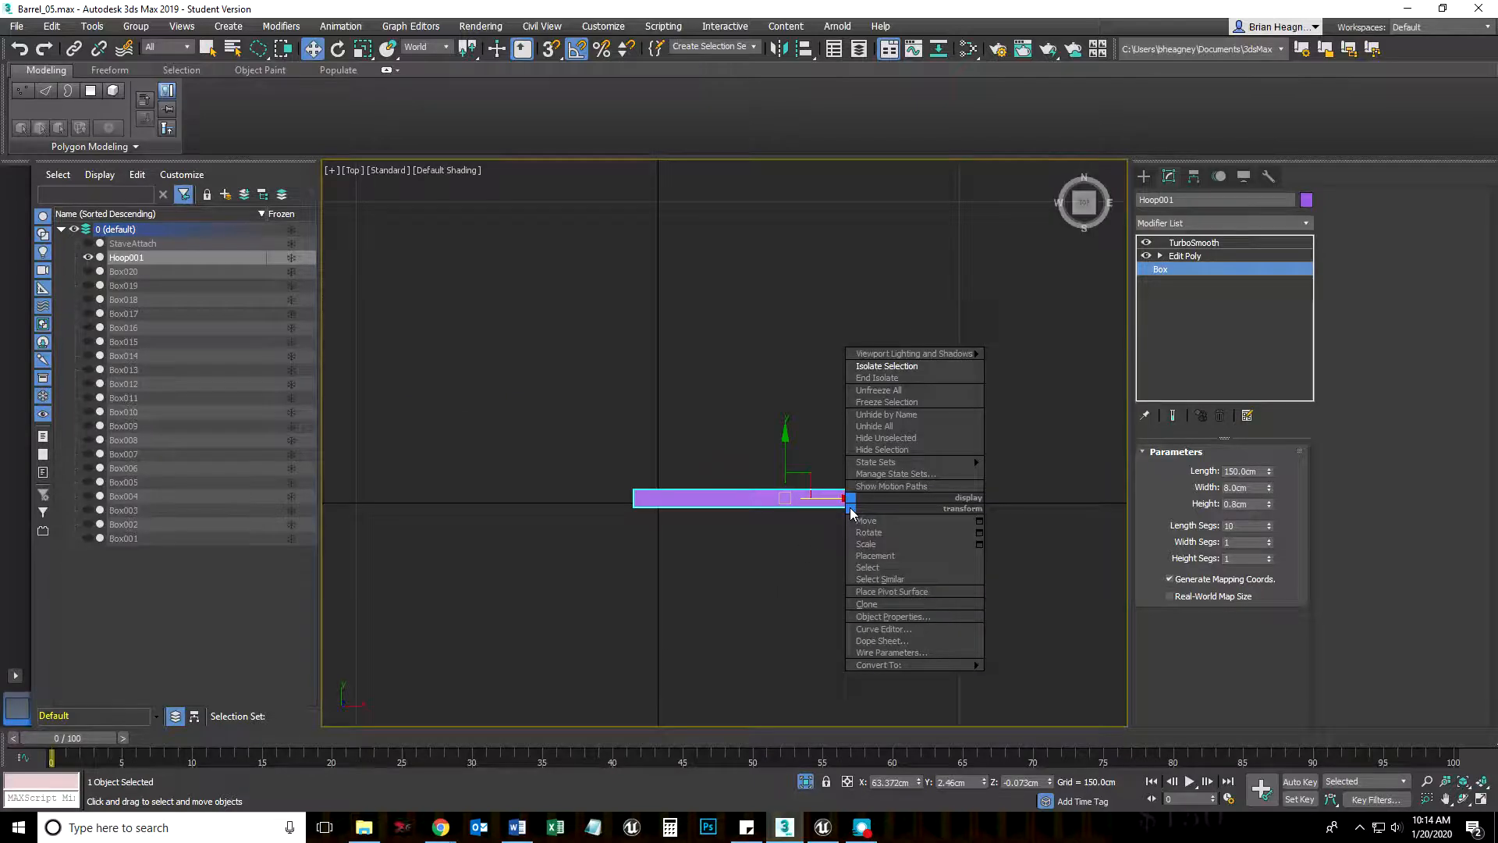
{"action": "left_click", "coordinate": [876, 378]}
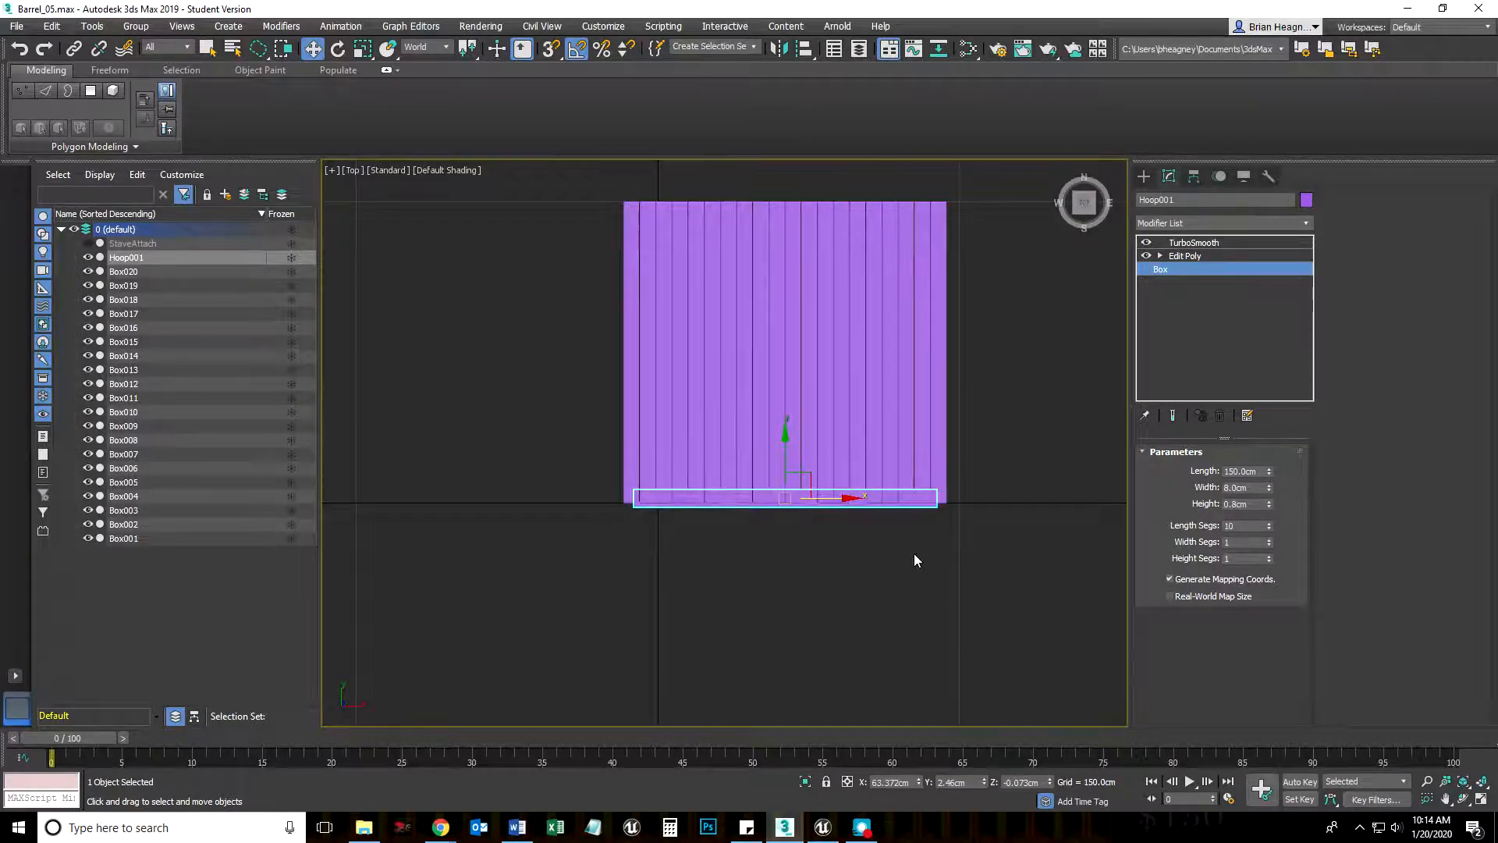
{"action": "left_click", "coordinate": [1172, 415]}
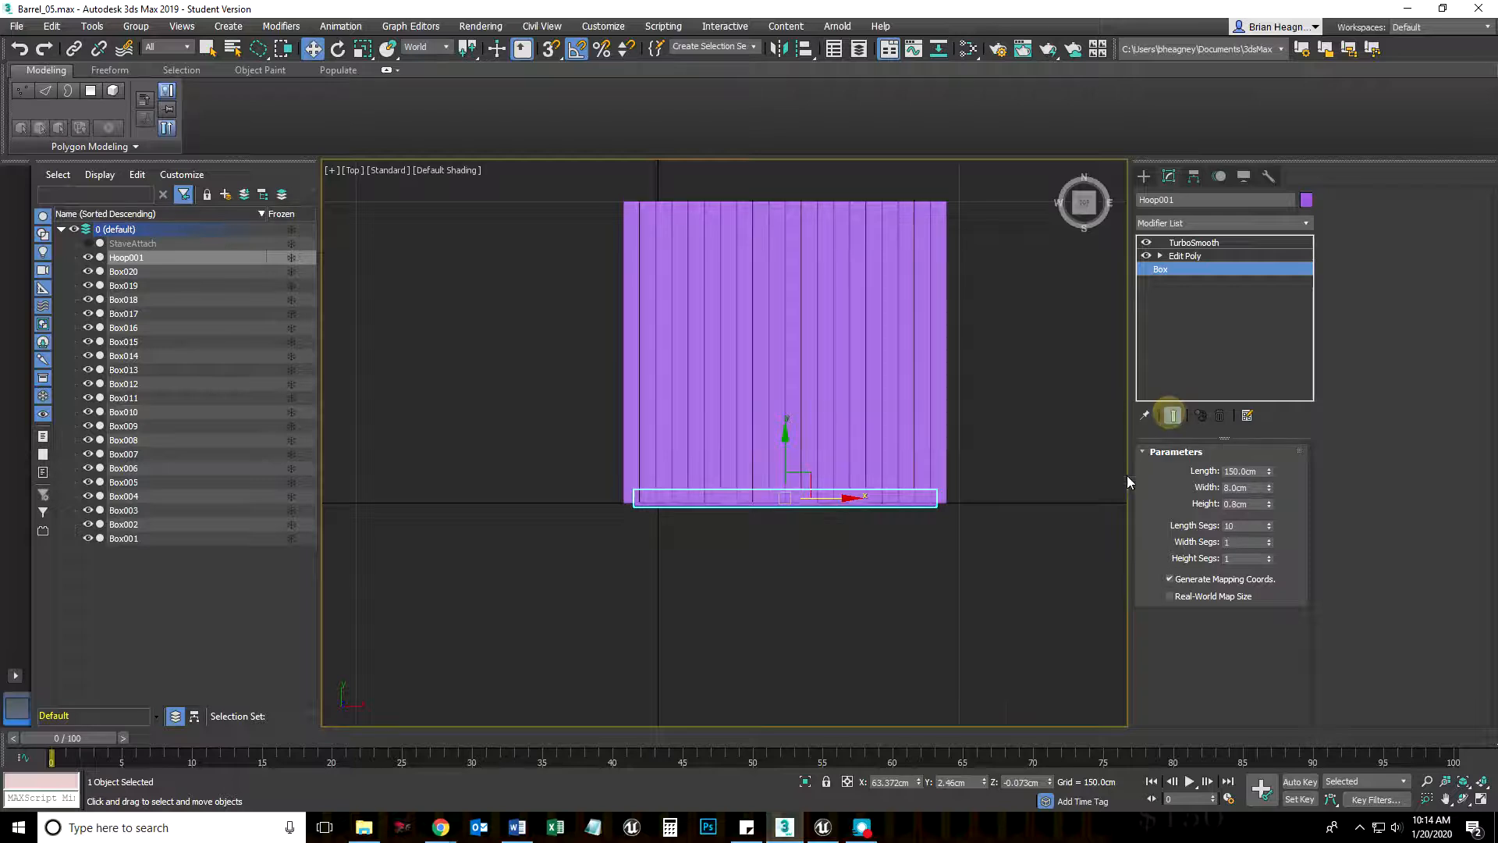
Step: Increase the hoop's box length to 160.82 cm so it spans the full width of the staves
{"action": "scroll", "coordinate": [912, 566], "scroll_direction": "up", "scroll_amount": 3}
{"action": "scroll", "coordinate": [770, 555], "scroll_direction": "up", "scroll_amount": 2}
{"action": "middle_click_drag", "start_coordinate": [774, 555], "coordinate": [753, 555]}
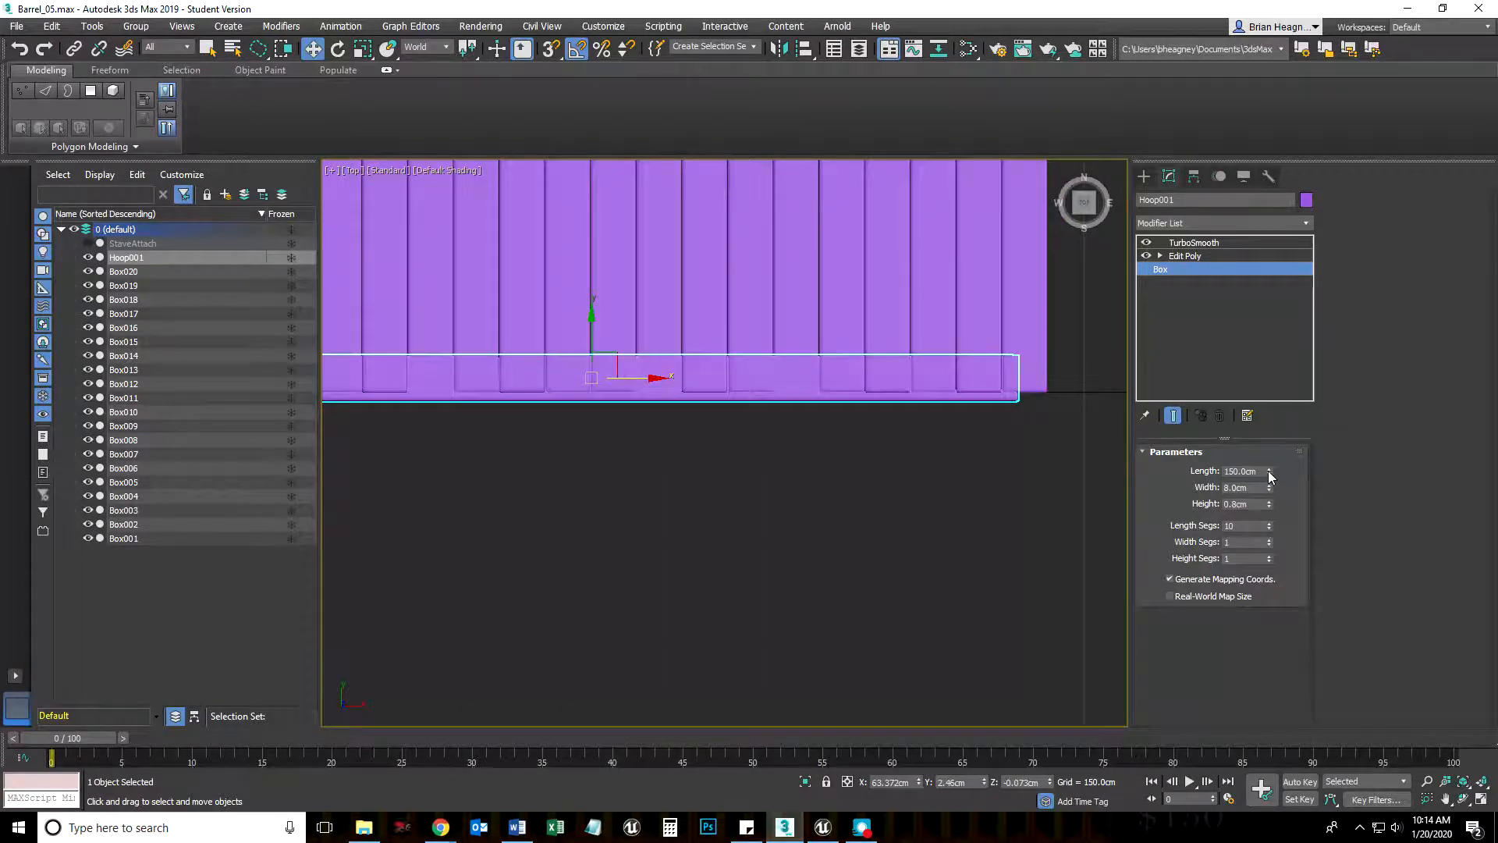
{"action": "left_click_drag", "start_coordinate": [1270, 471], "coordinate": [1270, 457]}
{"action": "middle_click_drag", "start_coordinate": [612, 523], "coordinate": [840, 522]}
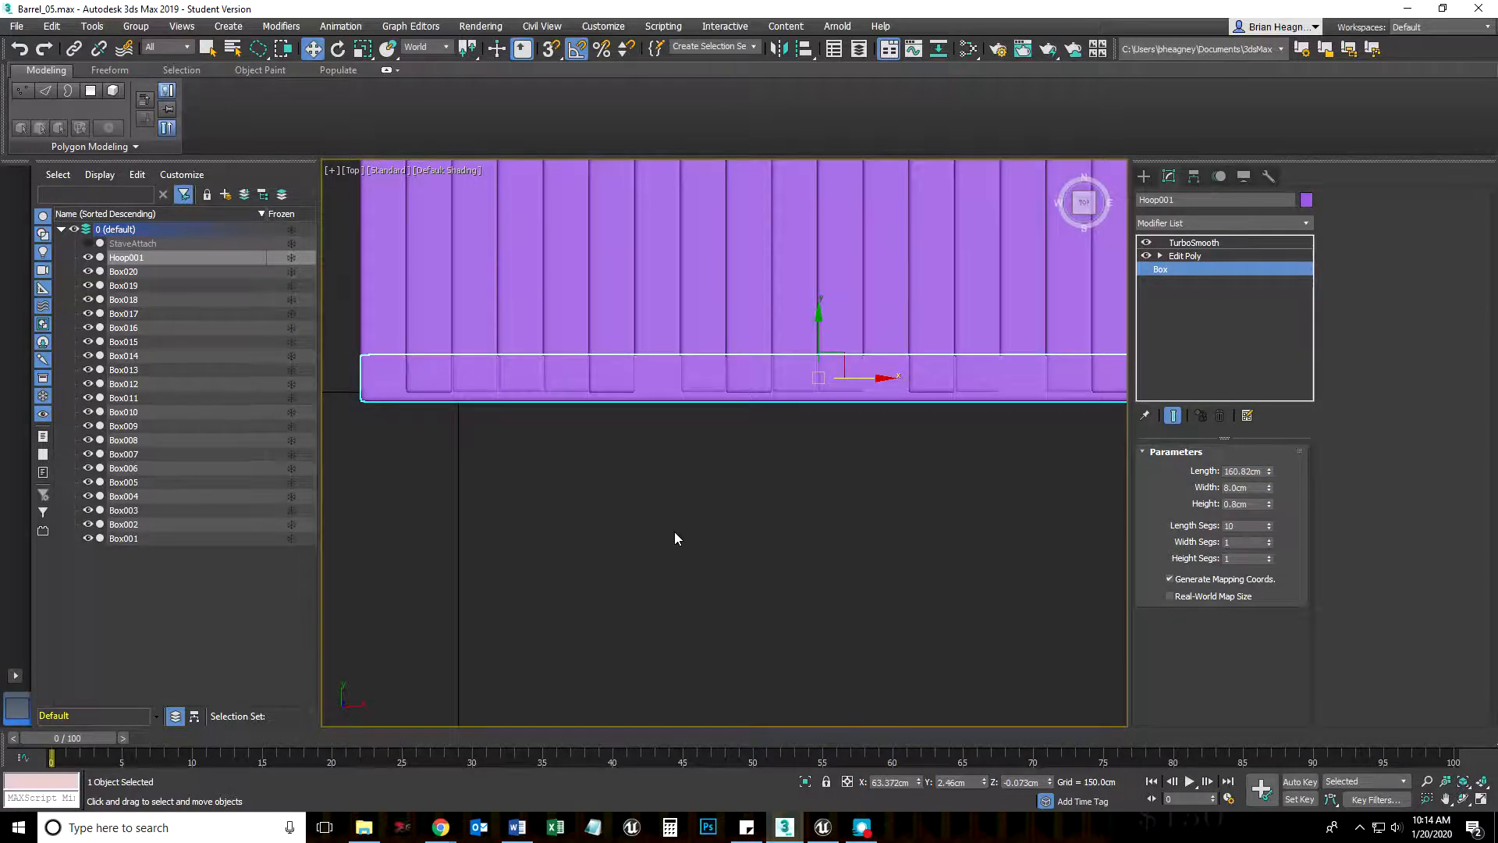
{"action": "scroll", "coordinate": [776, 562], "scroll_direction": "down", "scroll_amount": 6}
Step: Raise Hoop001 to Z 0.582 cm so it sits on top of the stave ends
{"action": "middle_click_drag", "start_coordinate": [749, 582], "coordinate": [753, 503]}
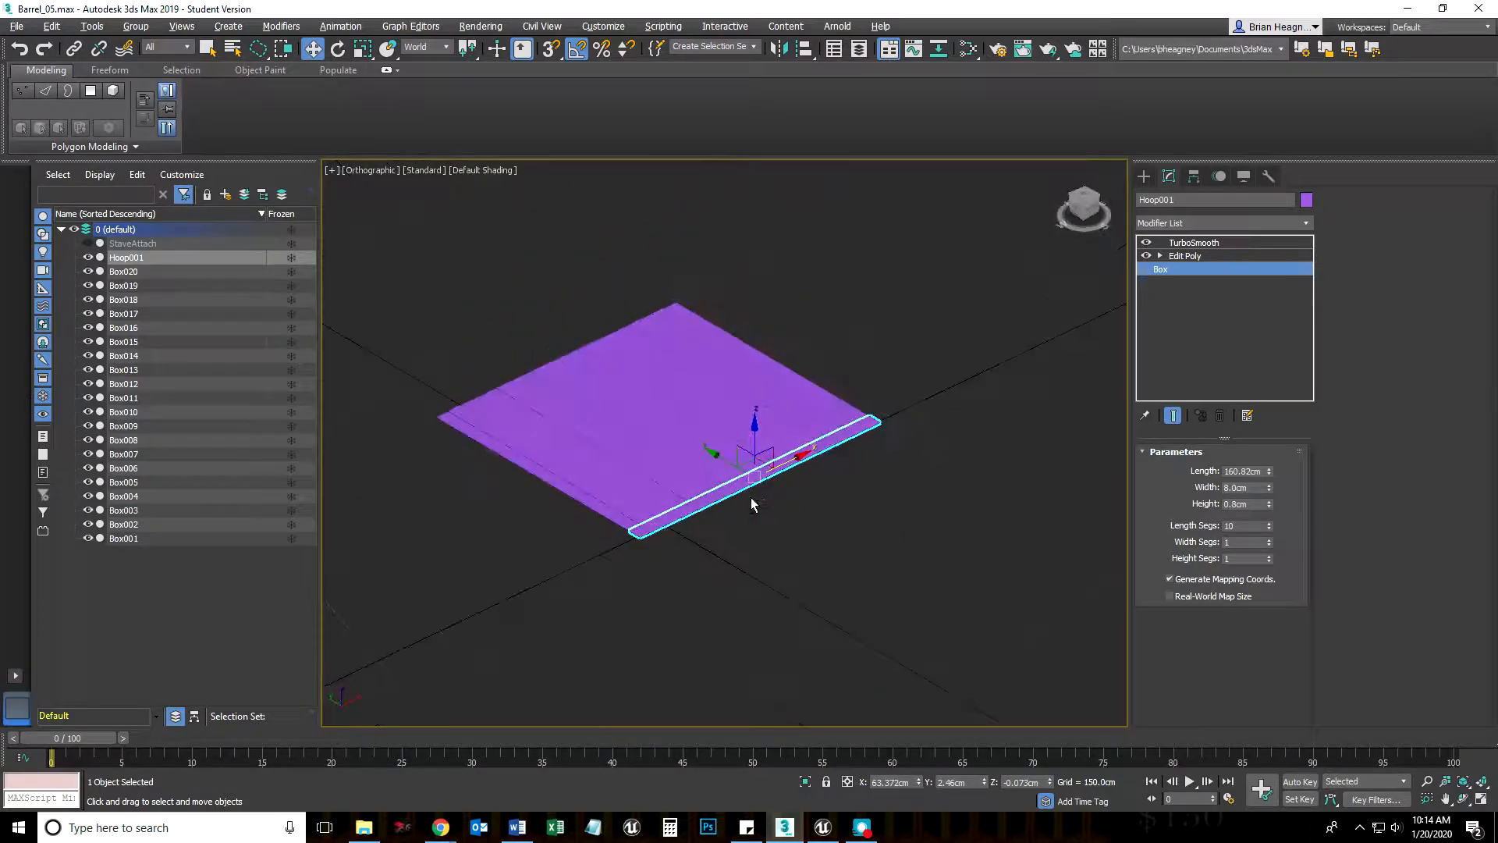
{"action": "scroll", "coordinate": [753, 503], "scroll_direction": "up", "scroll_amount": 5}
{"action": "left_click_drag", "start_coordinate": [729, 399], "coordinate": [729, 389]}
{"action": "middle_click_drag", "start_coordinate": [574, 616], "coordinate": [682, 442]}
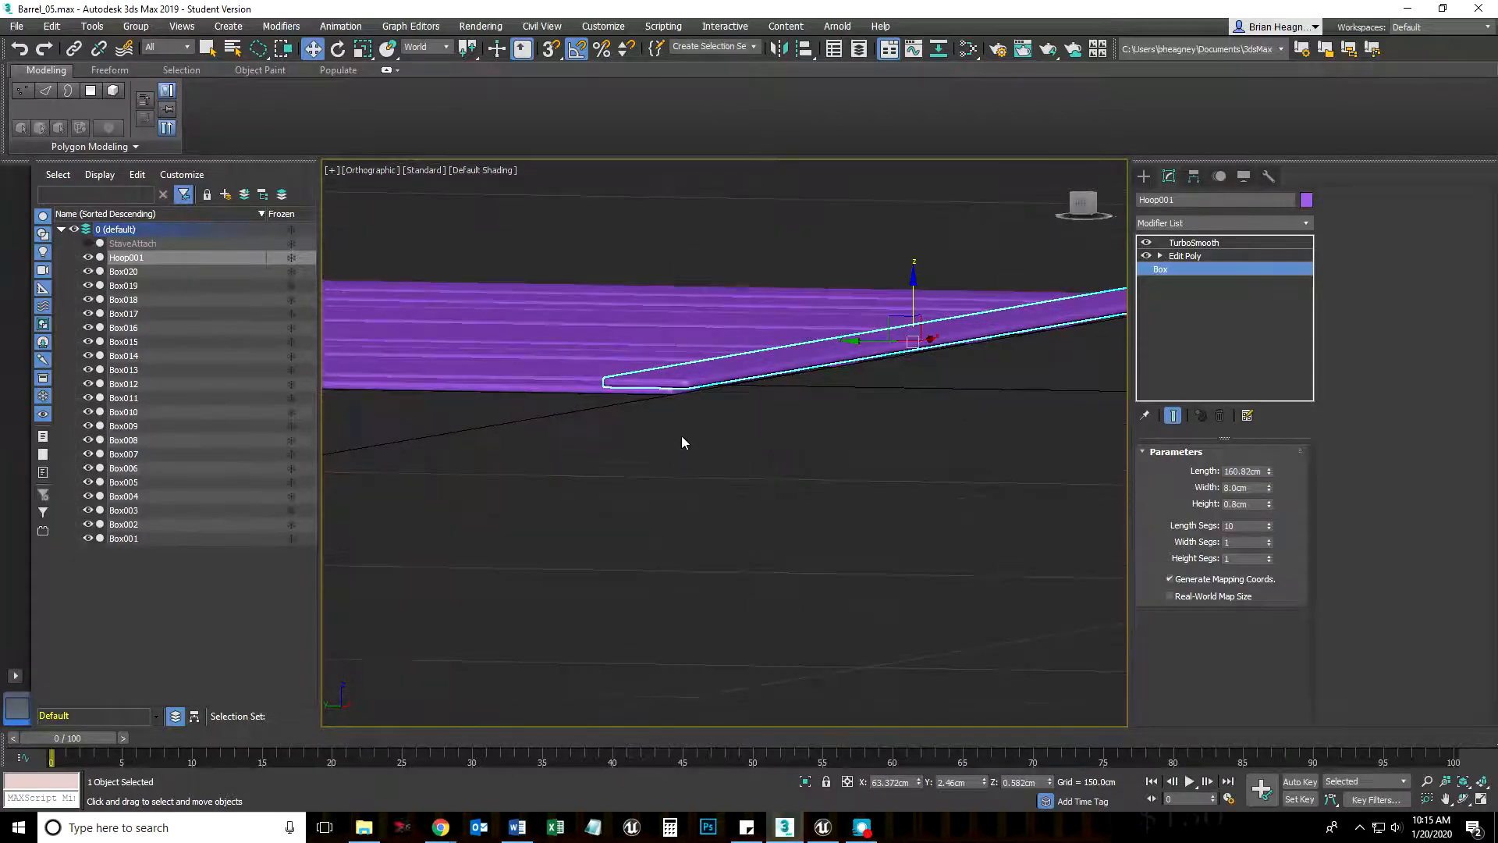
{"action": "scroll", "coordinate": [681, 443], "scroll_direction": "up", "scroll_amount": 3}
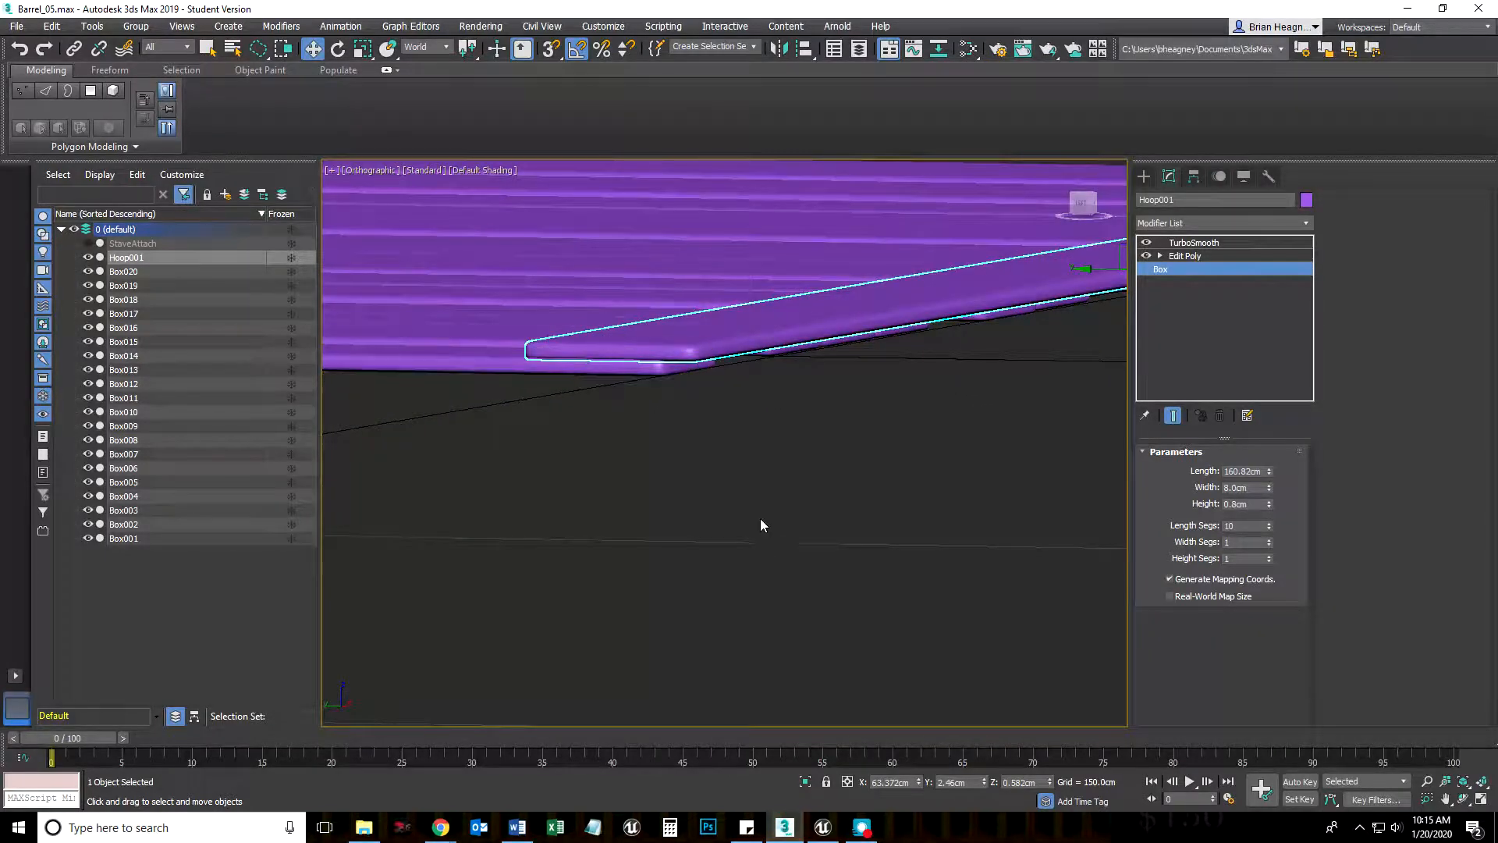
{"action": "middle_click_drag", "start_coordinate": [863, 512], "coordinate": [779, 550]}
Step: Lower Hoop001 slightly to Z 0.439 cm in Front view, closer to the staves
{"action": "key", "text": "f"}
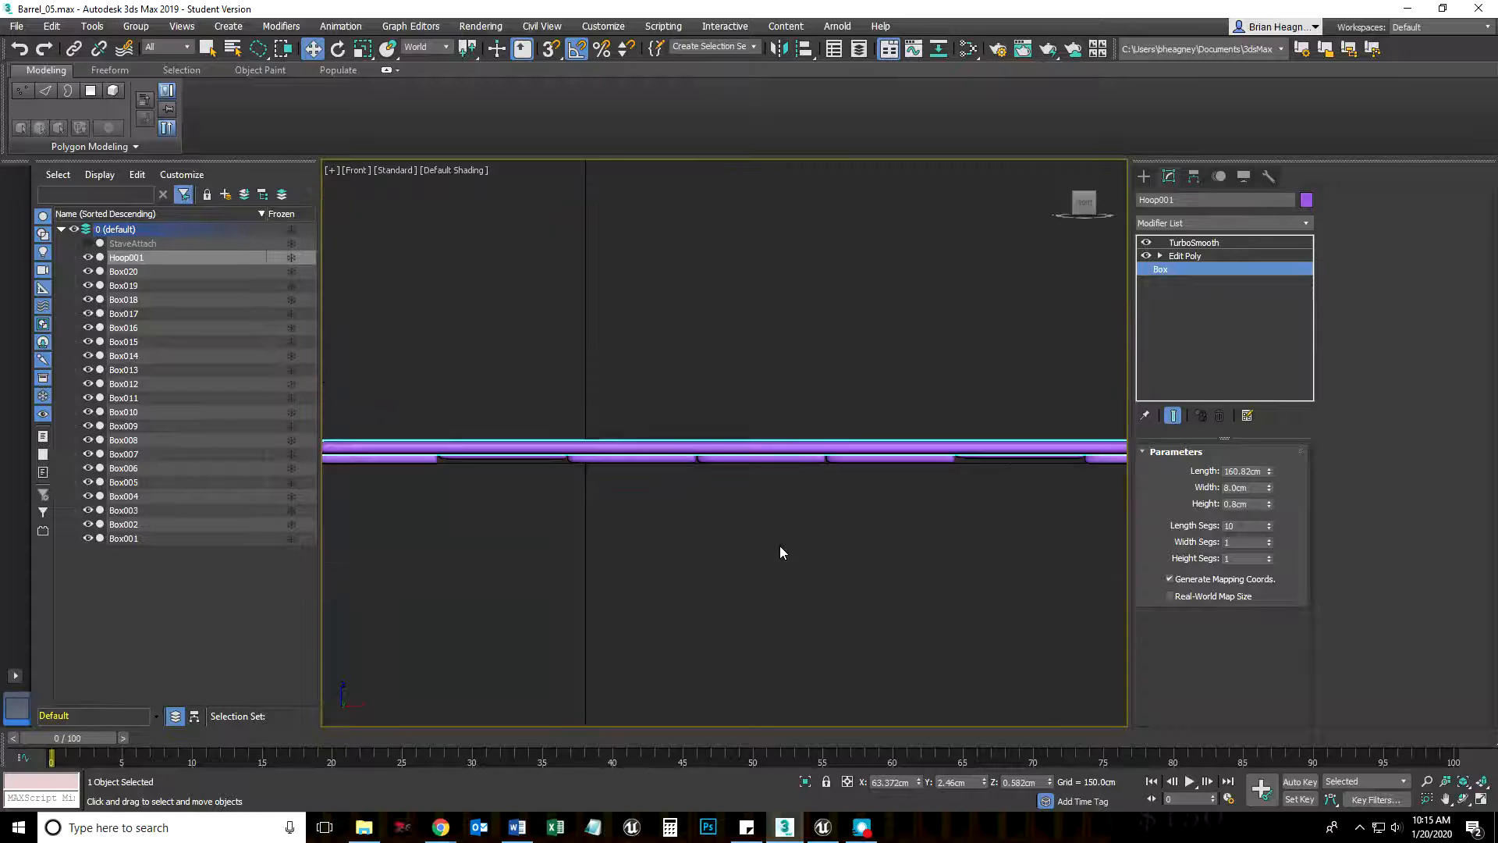
{"action": "middle_click_drag", "start_coordinate": [622, 555], "coordinate": [488, 491]}
{"action": "scroll", "coordinate": [835, 549], "scroll_direction": "down", "scroll_amount": 3}
{"action": "middle_click_drag", "start_coordinate": [834, 549], "coordinate": [724, 522]}
{"action": "scroll", "coordinate": [933, 519], "scroll_direction": "up", "scroll_amount": 4}
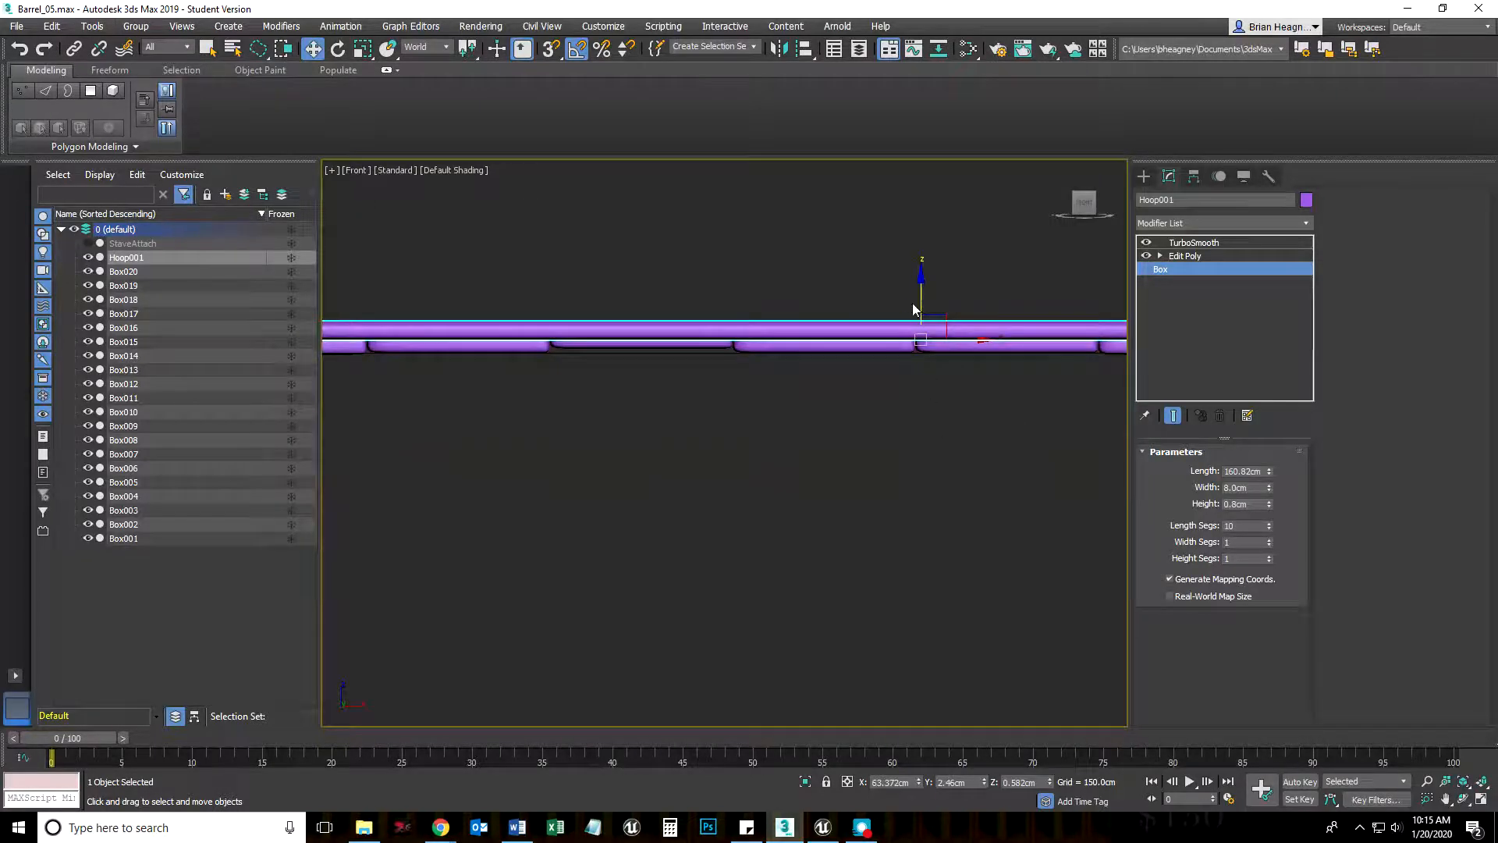
{"action": "left_click_drag", "start_coordinate": [923, 287], "coordinate": [922, 294]}
Step: Switch the Front view to wireframe and raise Hoop001 to Z 0.608 cm so it rests on the staves
{"action": "key", "text": "F3"}
{"action": "scroll", "coordinate": [531, 353], "scroll_direction": "up", "scroll_amount": 3}
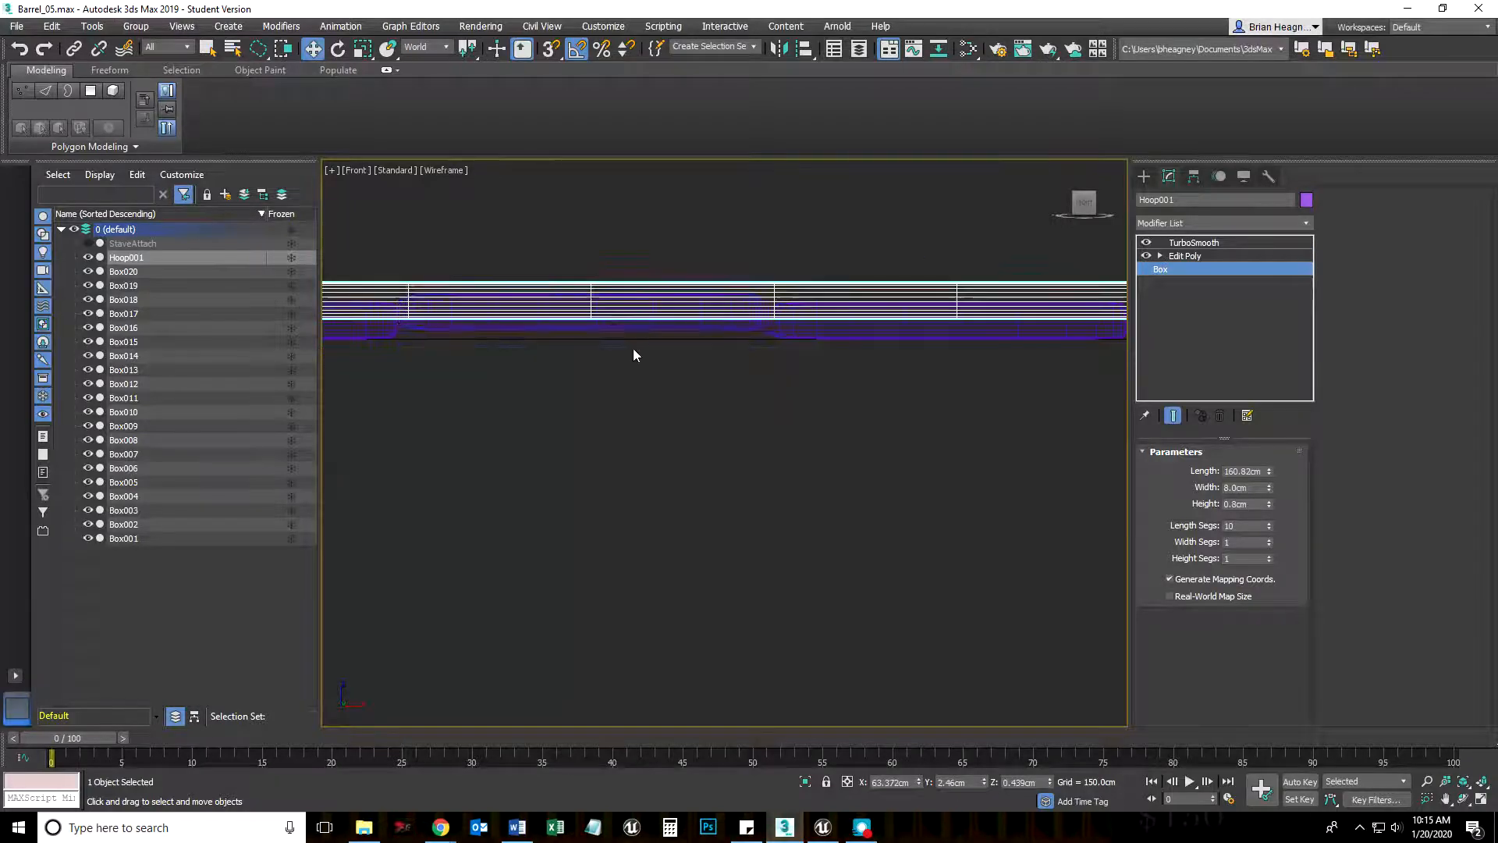
{"action": "scroll", "coordinate": [819, 468], "scroll_direction": "down", "scroll_amount": 3}
{"action": "middle_click_drag", "start_coordinate": [994, 570], "coordinate": [761, 557]}
{"action": "mouse_move", "coordinate": [744, 344]}
{"action": "left_mouse_down"}
{"action": "mouse_move", "coordinate": [746, 324]}
{"action": "mouse_move", "coordinate": [740, 340]}
{"action": "left_mouse_up"}
Step: Examine in wireframe how the hoop overlaps the staves along its length and at its end
{"action": "middle_click_drag", "start_coordinate": [969, 538], "coordinate": [531, 539]}
{"action": "middle_click_drag", "start_coordinate": [897, 540], "coordinate": [593, 541]}
{"action": "middle_click_drag", "start_coordinate": [915, 575], "coordinate": [1155, 546]}
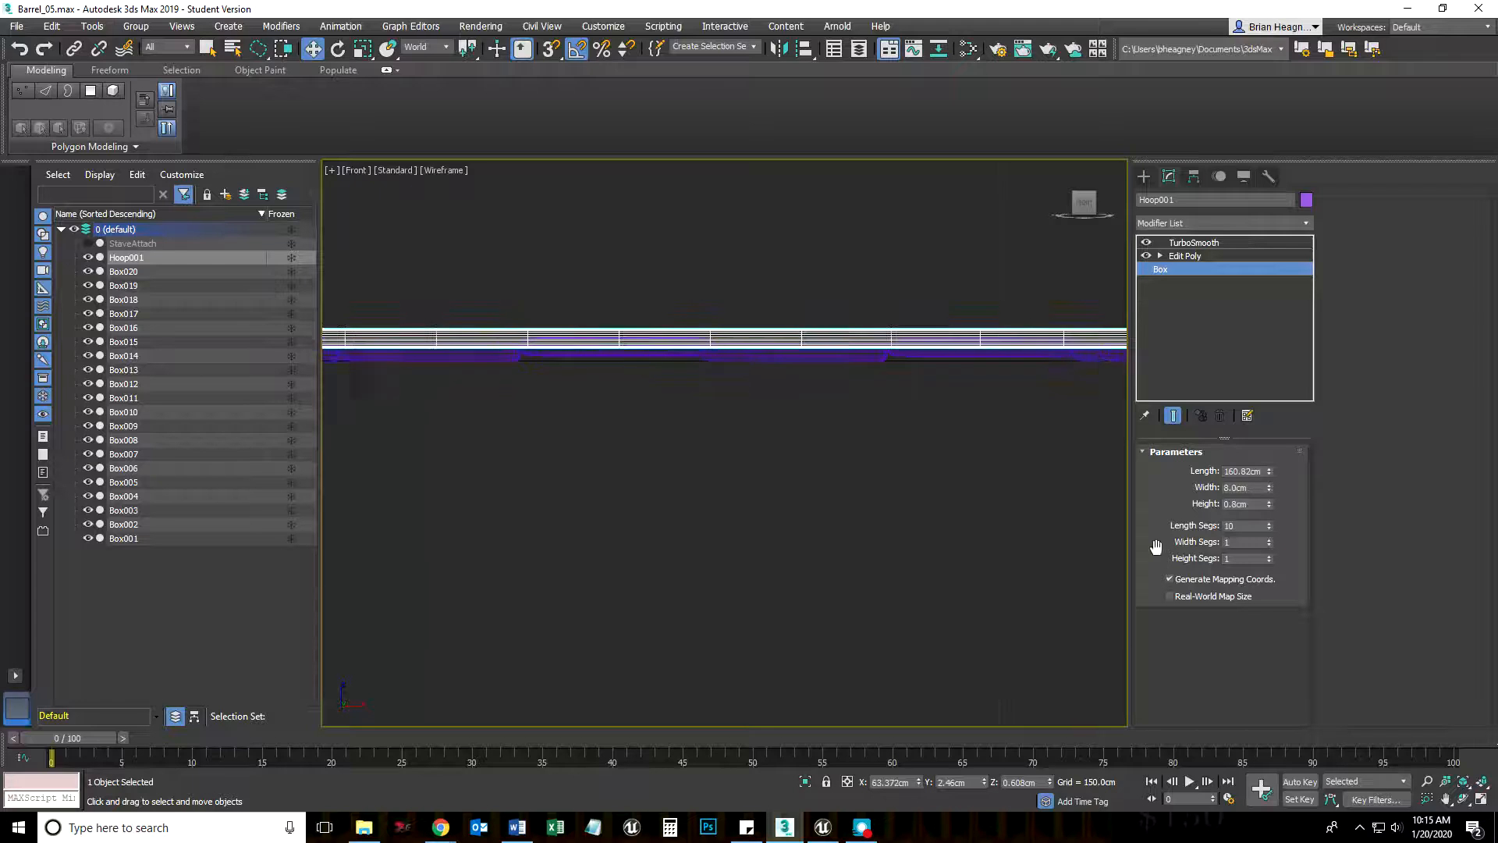
{"action": "middle_click_drag", "start_coordinate": [716, 554], "coordinate": [507, 524]}
{"action": "middle_click_drag", "start_coordinate": [858, 518], "coordinate": [681, 491]}
{"action": "scroll", "coordinate": [476, 518], "scroll_direction": "down", "scroll_amount": 1}
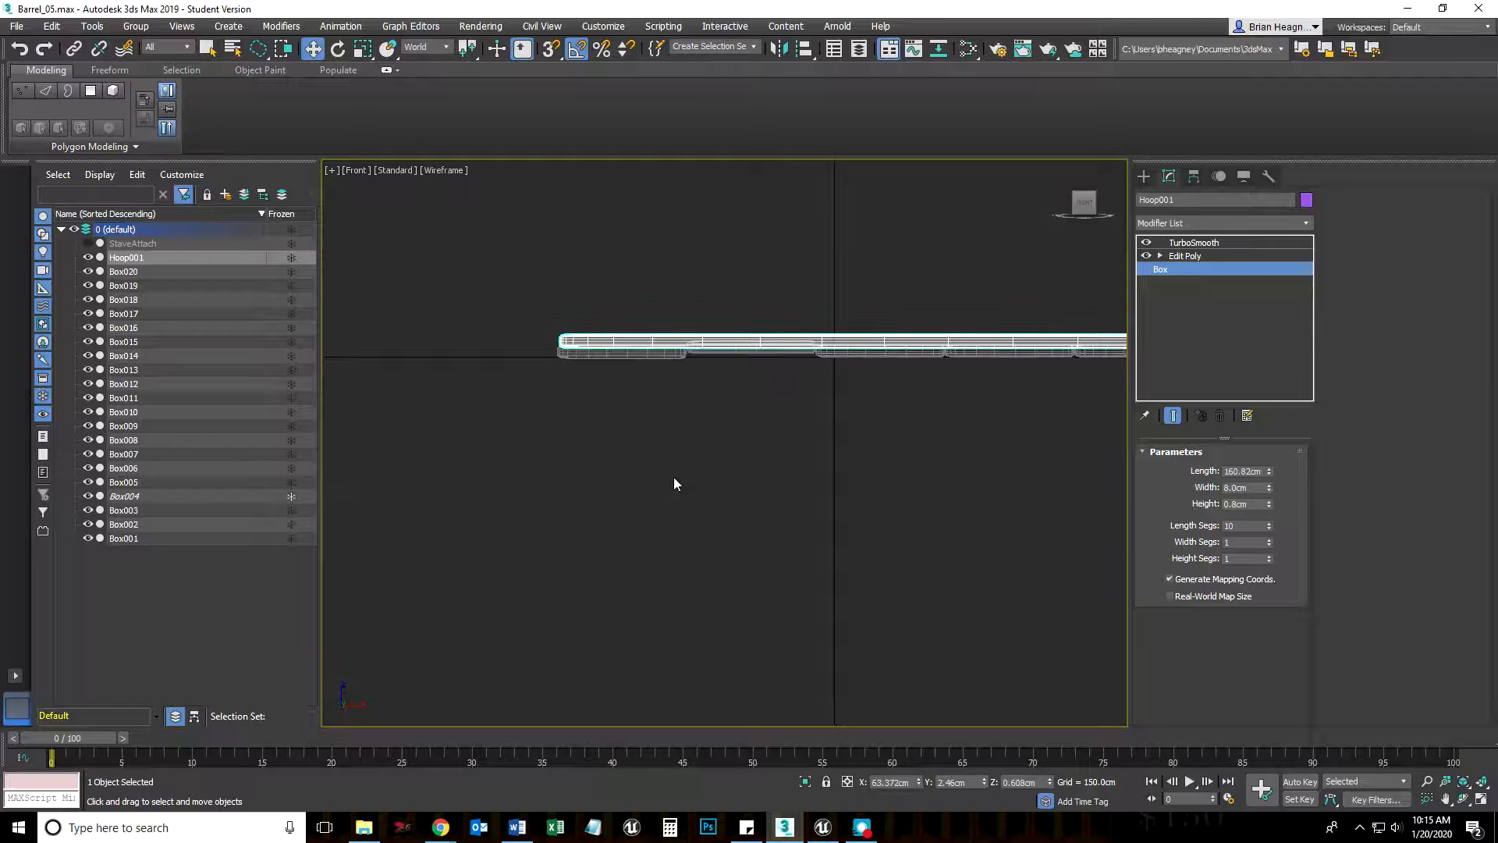
{"action": "scroll", "coordinate": [598, 374], "scroll_direction": "up", "scroll_amount": 3}
{"action": "scroll", "coordinate": [485, 341], "scroll_direction": "up", "scroll_amount": 3}
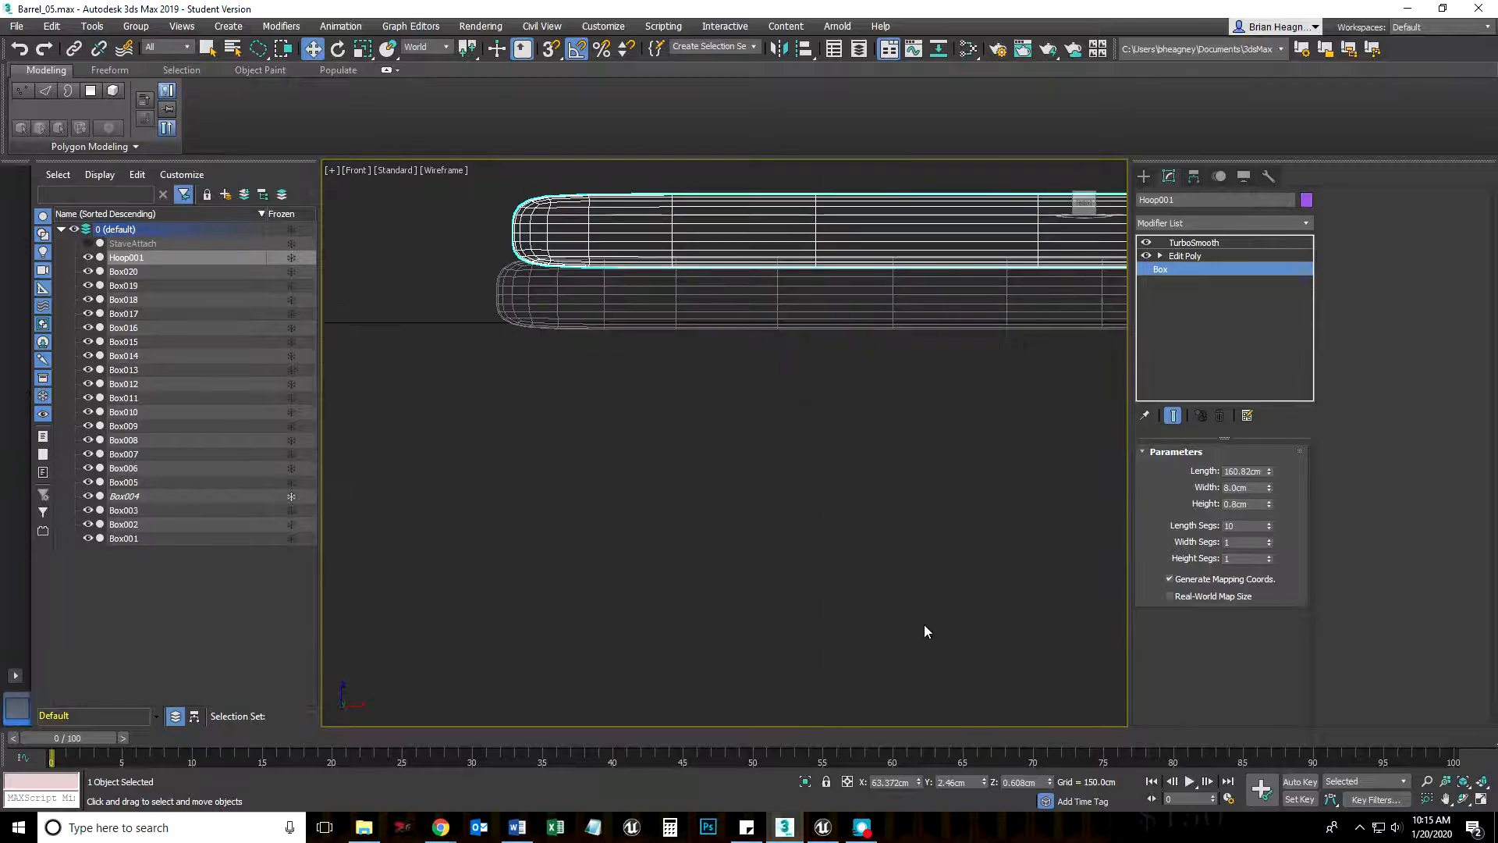
Step: Shift Hoop001 along X to 63.226 cm to bring its end in line with the outermost stave
{"action": "scroll", "coordinate": [916, 563], "scroll_direction": "down", "scroll_amount": 5}
{"action": "middle_click_drag", "start_coordinate": [916, 563], "coordinate": [612, 441]}
{"action": "scroll", "coordinate": [612, 441], "scroll_direction": "up", "scroll_amount": 3}
{"action": "middle_click_drag", "start_coordinate": [586, 511], "coordinate": [757, 632]}
{"action": "left_click", "coordinate": [922, 784]}
{"action": "left_click", "coordinate": [922, 784]}
{"action": "left_click", "coordinate": [922, 784]}
{"action": "left_click", "coordinate": [922, 784]}
{"action": "left_click", "coordinate": [922, 784]}
{"action": "left_click", "coordinate": [922, 784]}
{"action": "left_click", "coordinate": [922, 784]}
{"action": "left_click", "coordinate": [922, 784]}
{"action": "left_click", "coordinate": [922, 784]}
Step: Trim the hoop's box length to 160.804 cm while checking its opposite end against the last stave
{"action": "middle_click_drag", "start_coordinate": [922, 529], "coordinate": [402, 532]}
{"action": "middle_click_drag", "start_coordinate": [848, 533], "coordinate": [456, 543]}
{"action": "scroll", "coordinate": [499, 539], "scroll_direction": "down", "scroll_amount": 3}
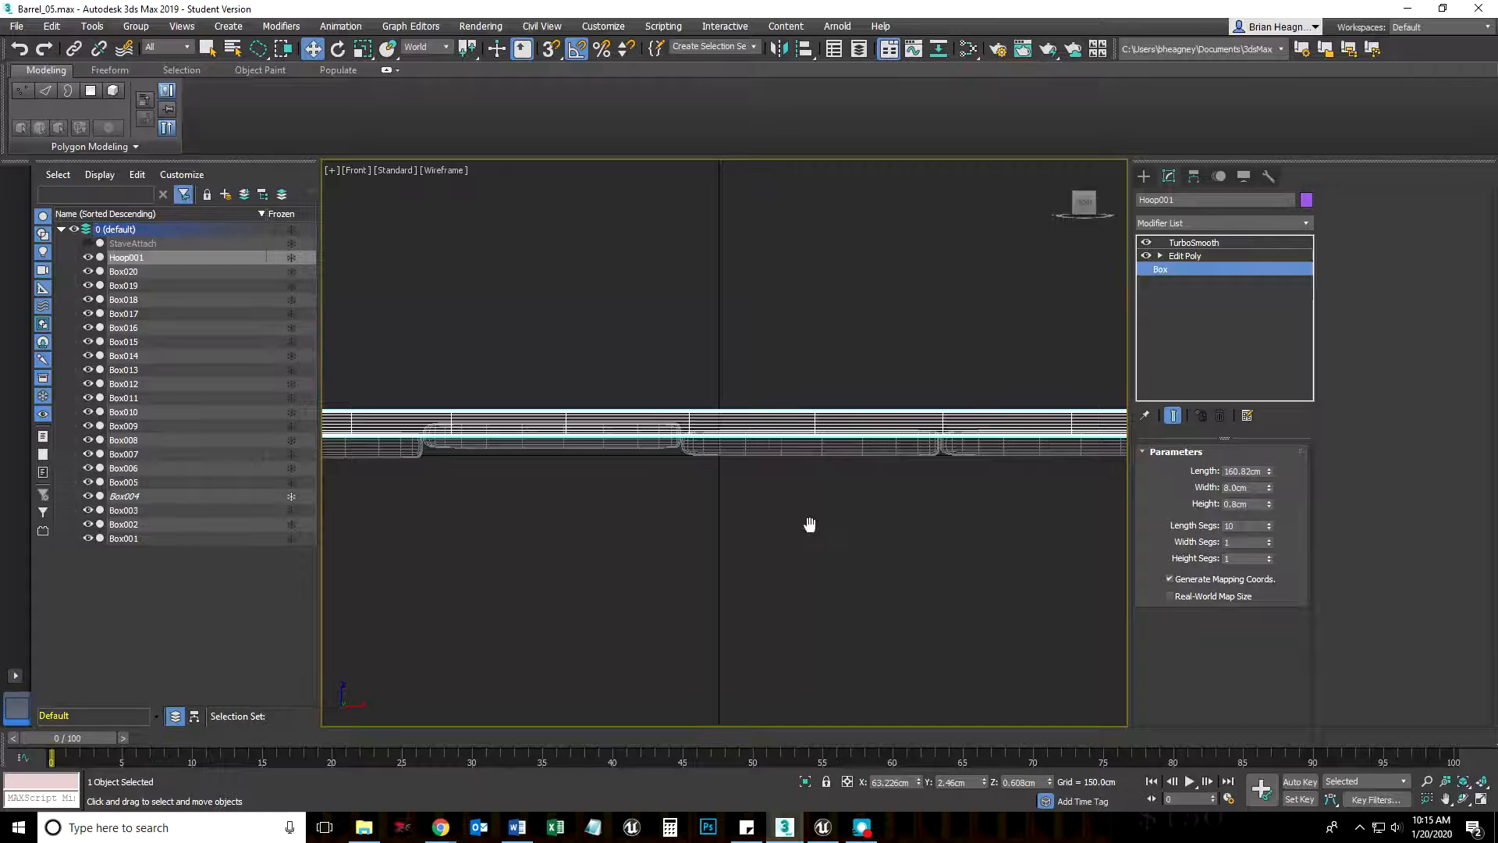
{"action": "middle_click_drag", "start_coordinate": [892, 545], "coordinate": [435, 525]}
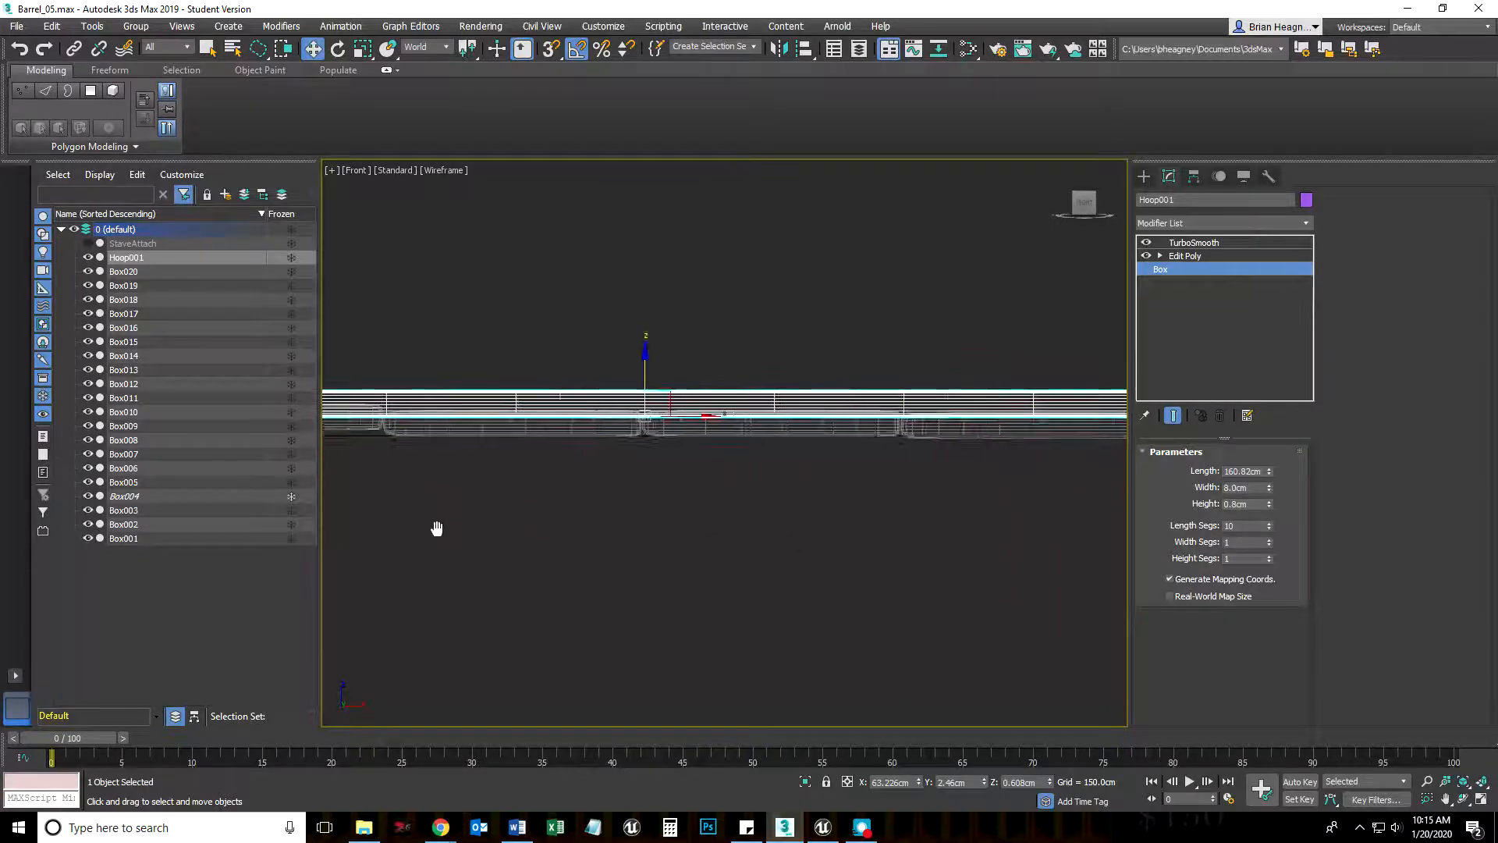
{"action": "middle_click_drag", "start_coordinate": [933, 588], "coordinate": [415, 578]}
{"action": "middle_click_drag", "start_coordinate": [1018, 569], "coordinate": [621, 560]}
{"action": "middle_click_drag", "start_coordinate": [1069, 552], "coordinate": [631, 555]}
{"action": "scroll", "coordinate": [869, 424], "scroll_direction": "up", "scroll_amount": 3}
{"action": "scroll", "coordinate": [869, 424], "scroll_direction": "down", "scroll_amount": 1}
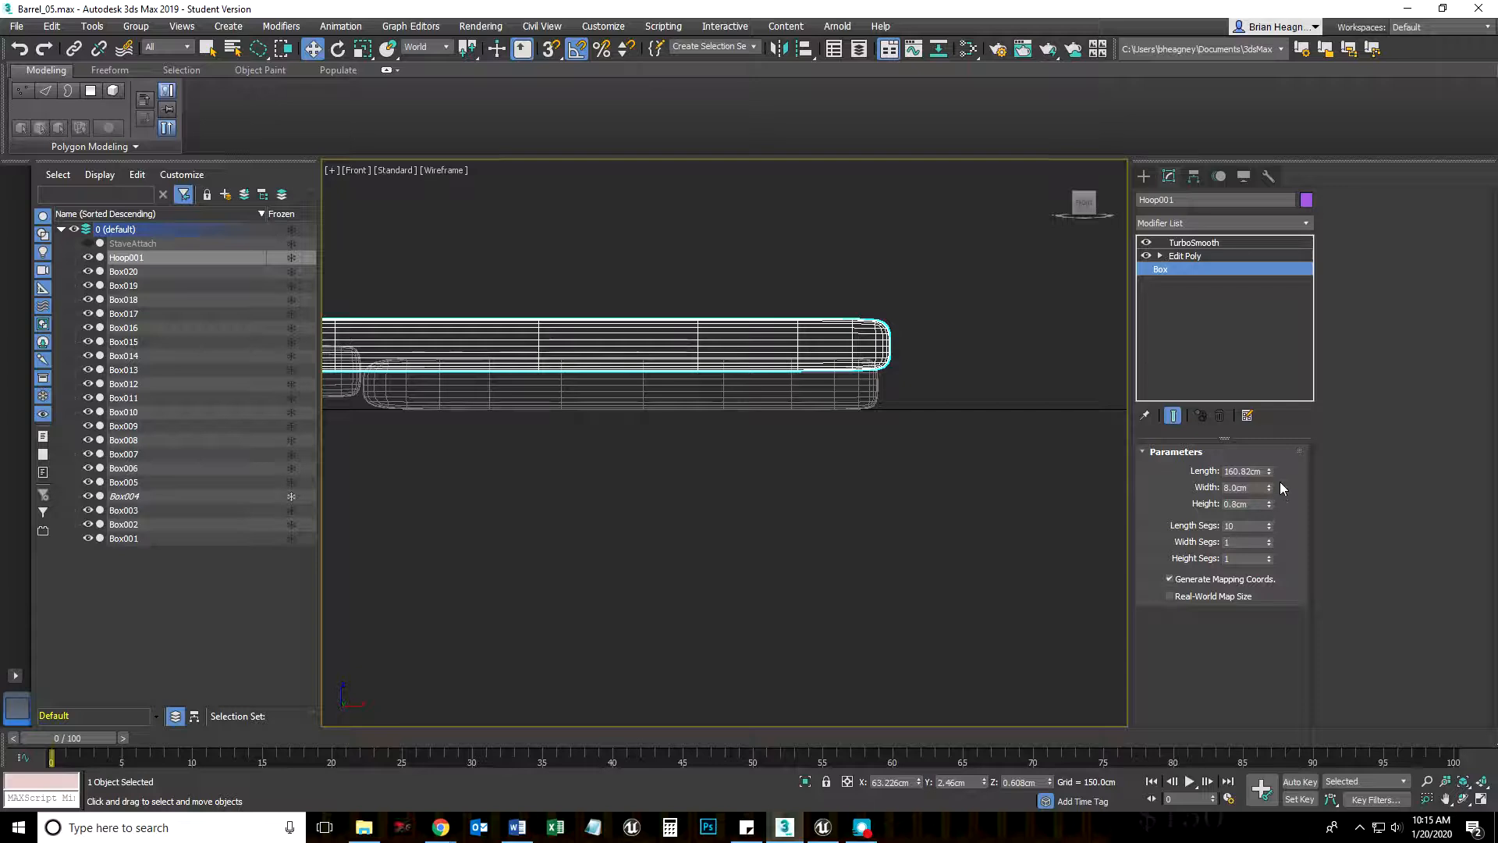
{"action": "left_click_drag", "start_coordinate": [1268, 471], "coordinate": [1270, 466]}
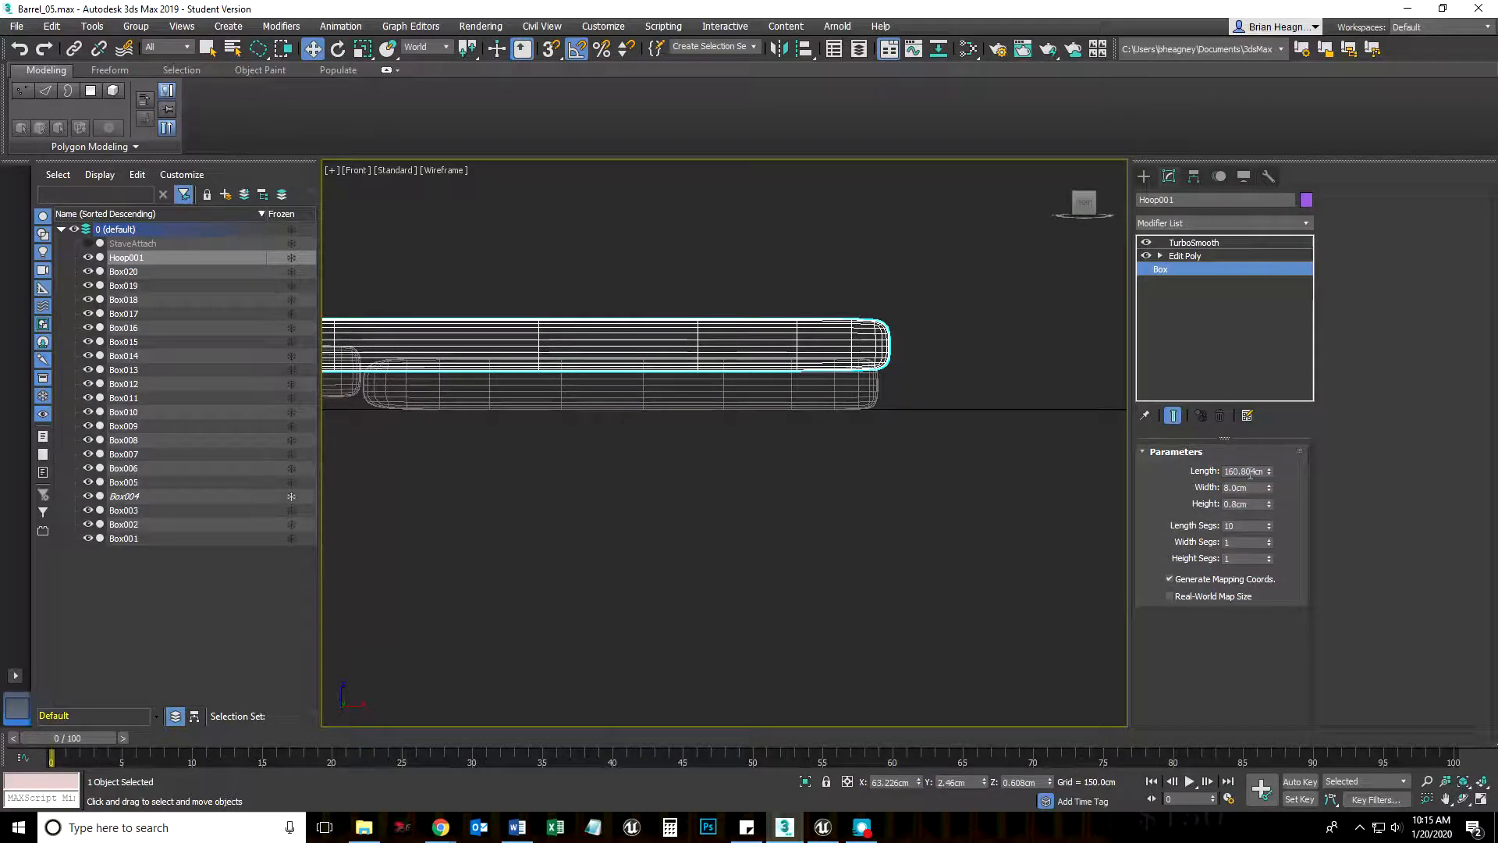
Step: Shift Hoop001 along X to 63.158 cm and check both of its ends against the outer stave edges
{"action": "scroll", "coordinate": [686, 536], "scroll_direction": "down", "scroll_amount": 4}
{"action": "middle_click_drag", "start_coordinate": [554, 546], "coordinate": [936, 470]}
{"action": "scroll", "coordinate": [811, 530], "scroll_direction": "down", "scroll_amount": 5}
{"action": "middle_click_drag", "start_coordinate": [390, 546], "coordinate": [632, 503]}
{"action": "middle_click_drag", "start_coordinate": [447, 512], "coordinate": [885, 500]}
{"action": "scroll", "coordinate": [359, 421], "scroll_direction": "up", "scroll_amount": 6}
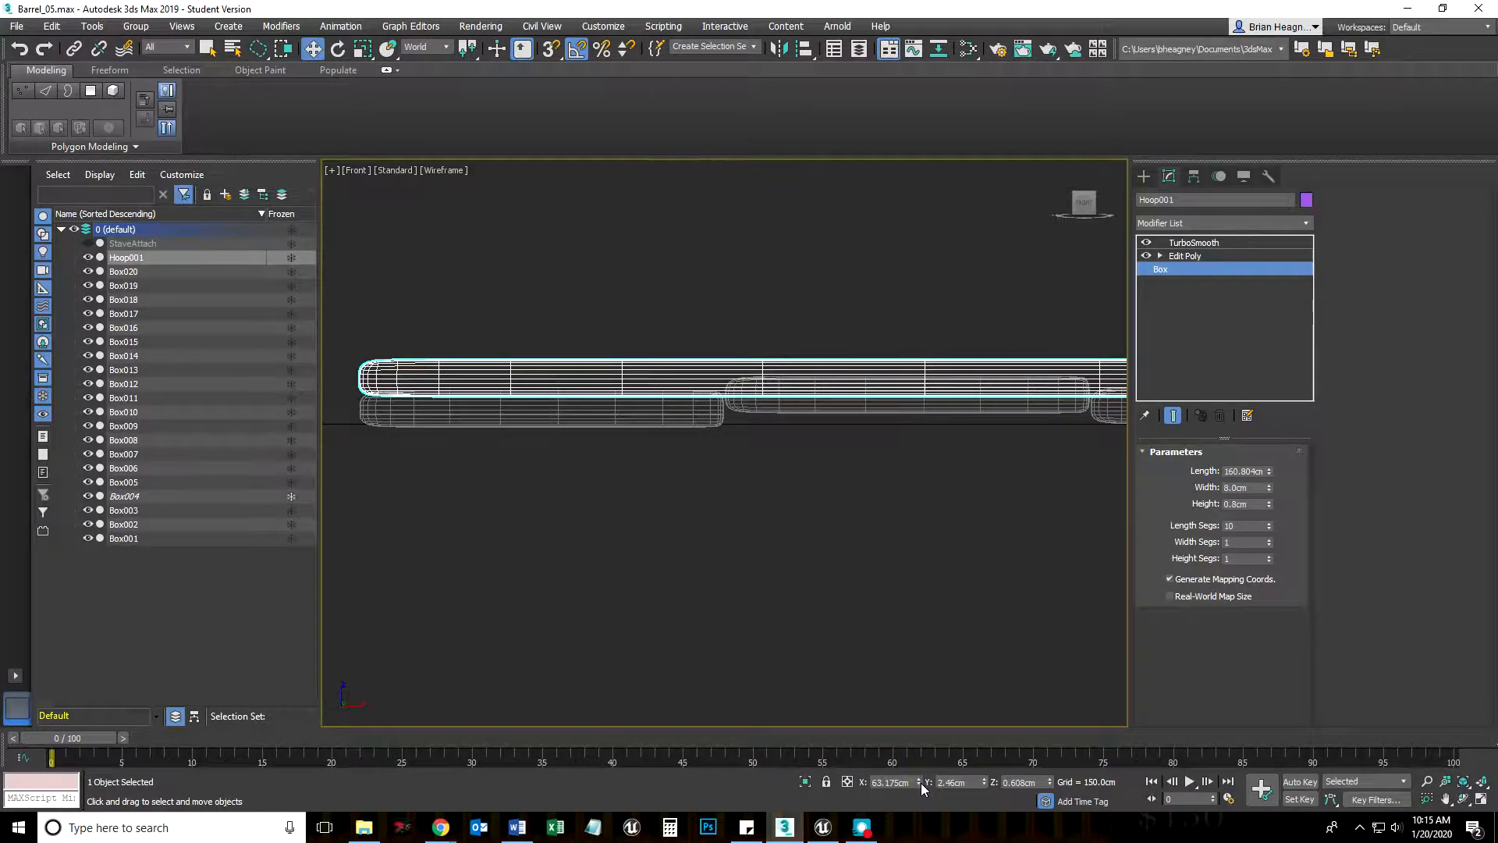
{"action": "scroll", "coordinate": [913, 663], "scroll_direction": "down", "scroll_amount": 4}
{"action": "middle_click_drag", "start_coordinate": [897, 654], "coordinate": [501, 511]}
{"action": "scroll", "coordinate": [501, 511], "scroll_direction": "down", "scroll_amount": 4}
{"action": "scroll", "coordinate": [638, 523], "scroll_direction": "down", "scroll_amount": 4}
{"action": "middle_click_drag", "start_coordinate": [701, 523], "coordinate": [509, 532]}
{"action": "scroll", "coordinate": [982, 491], "scroll_direction": "up", "scroll_amount": 2}
{"action": "scroll", "coordinate": [811, 530], "scroll_direction": "up", "scroll_amount": 3}
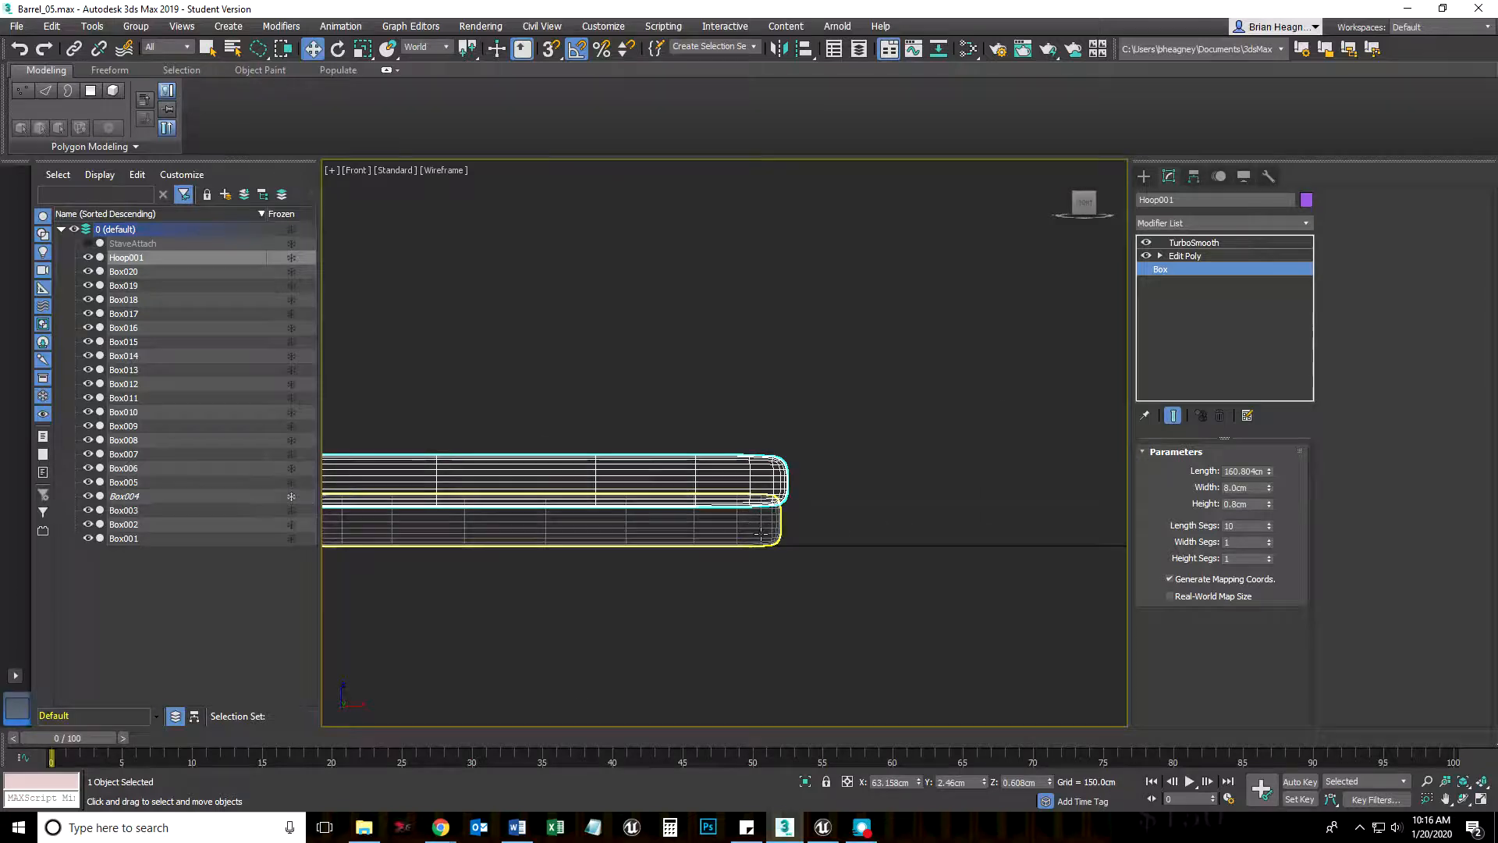
Step: Clone Hoop001 along the staves to Y 91.824 cm as 3 regular copies, checking the barrel reference images
{"action": "scroll", "coordinate": [745, 577], "scroll_direction": "down", "scroll_amount": 3}
{"action": "scroll", "coordinate": [741, 582], "scroll_direction": "down", "scroll_amount": 3}
{"action": "scroll", "coordinate": [476, 562], "scroll_direction": "down", "scroll_amount": 2}
{"action": "middle_click_drag", "start_coordinate": [471, 586], "coordinate": [641, 624]}
{"action": "scroll", "coordinate": [585, 574], "scroll_direction": "up", "scroll_amount": 4}
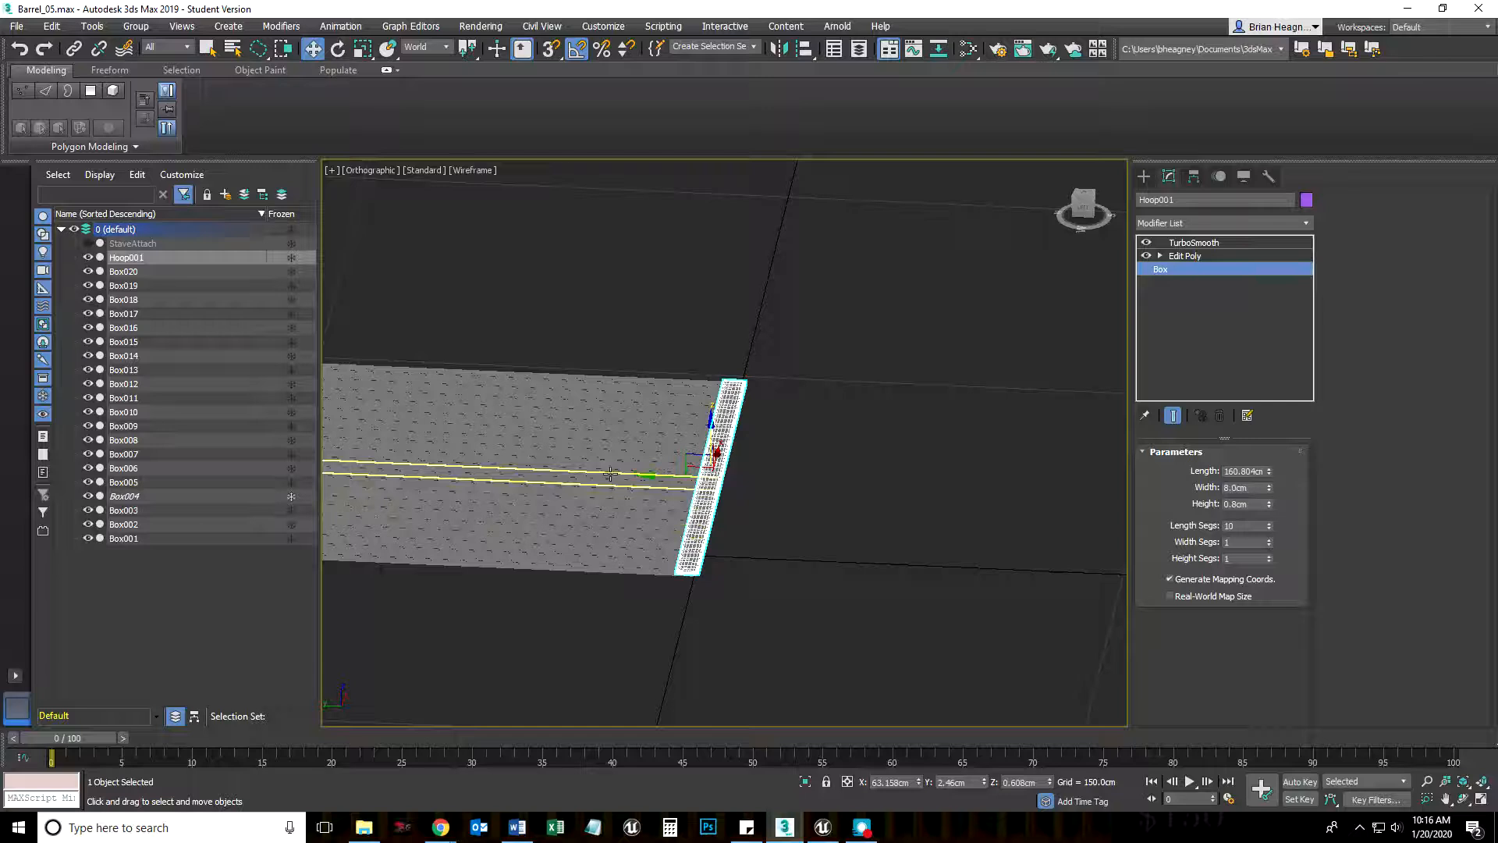
{"action": "left_click_drag", "start_coordinate": [659, 475], "coordinate": [410, 463], "text": "shift"}
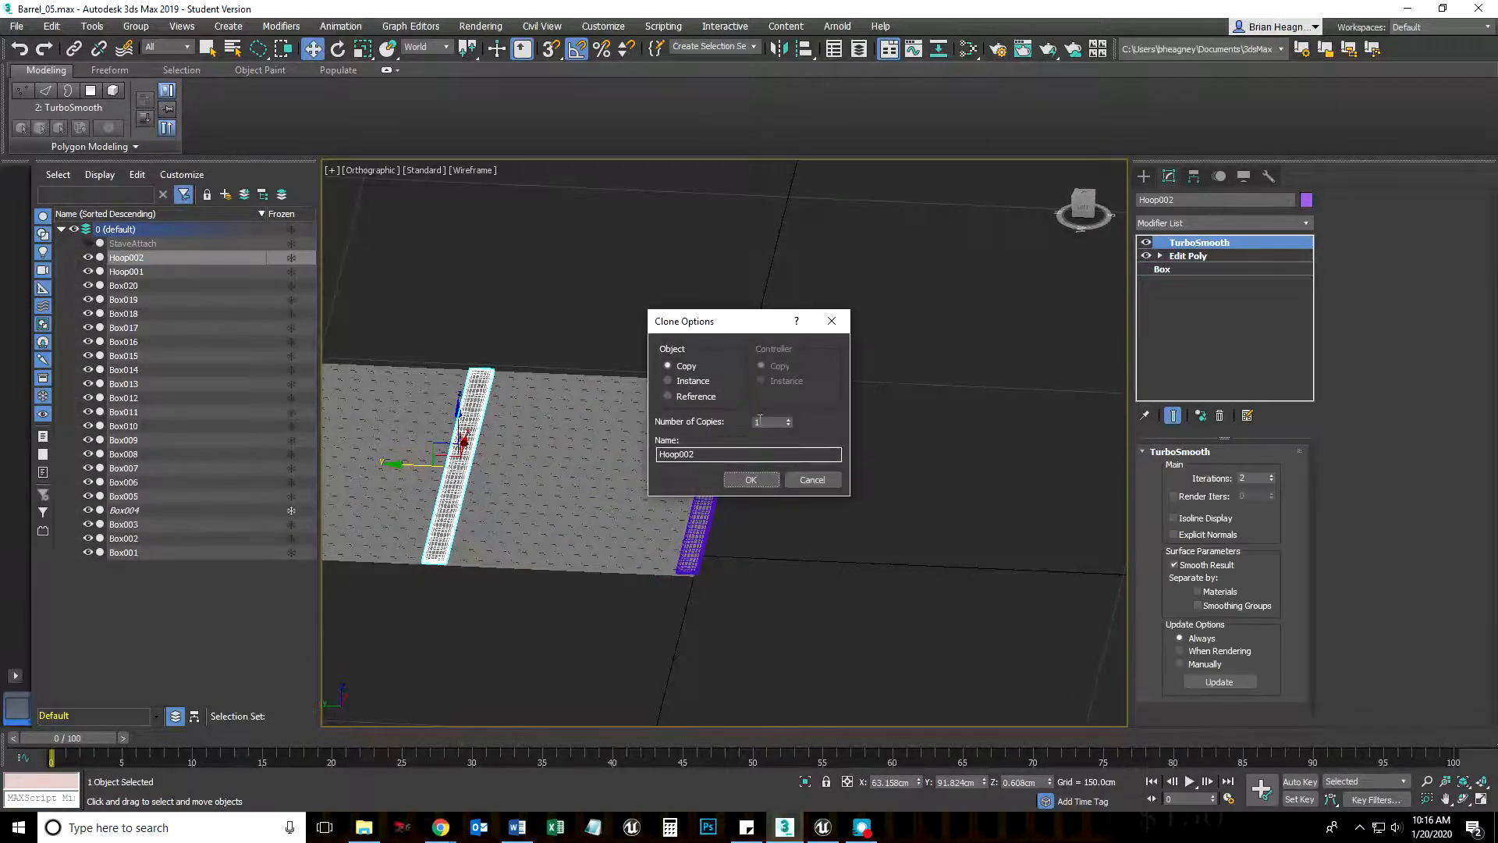
{"action": "mouse_move", "coordinate": [441, 826]}
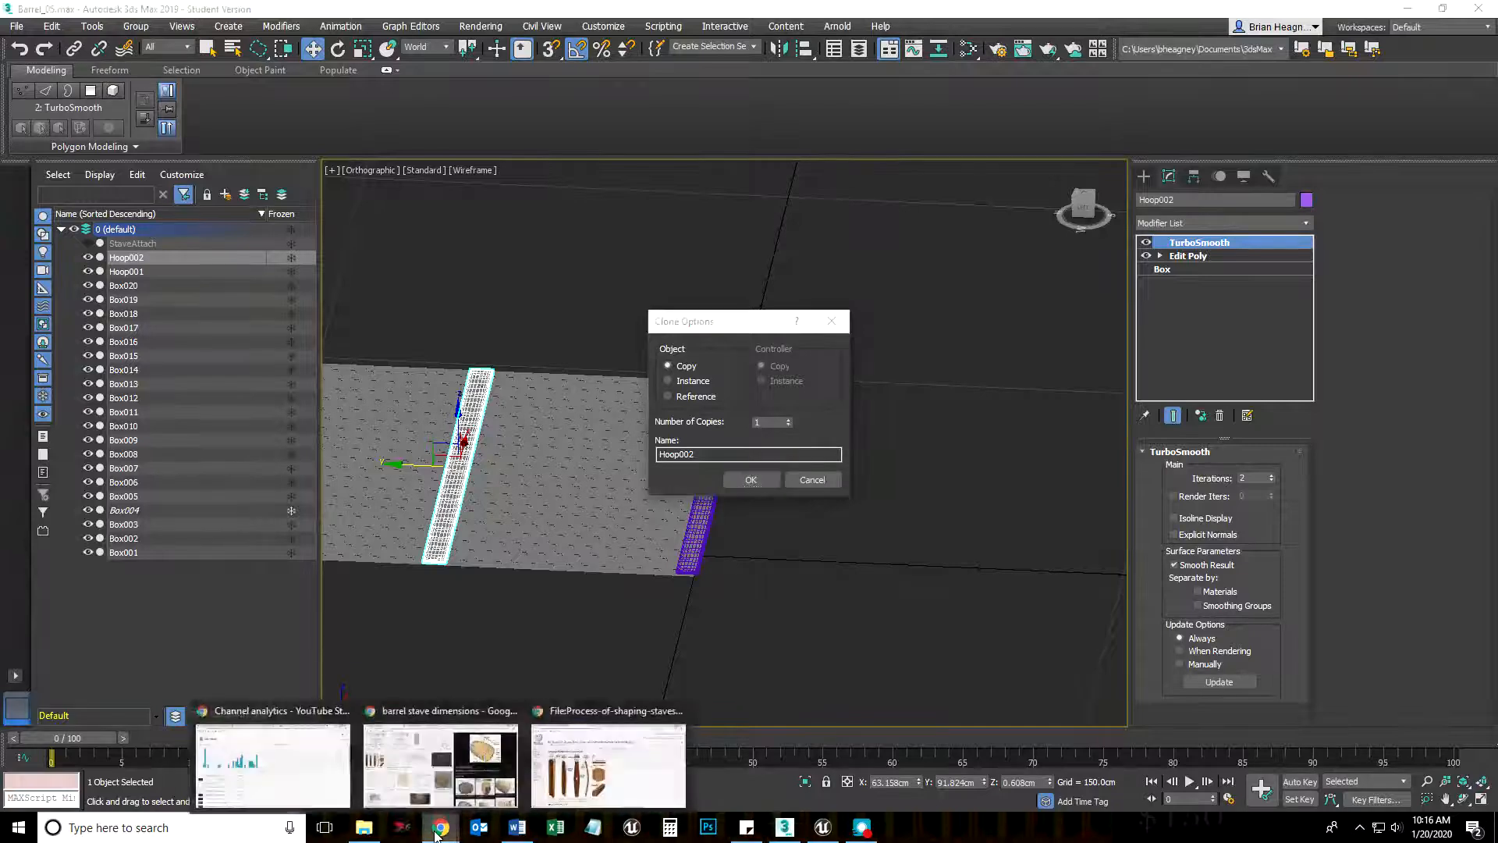
{"action": "mouse_move", "coordinate": [646, 782]}
{"action": "mouse_move", "coordinate": [501, 782]}
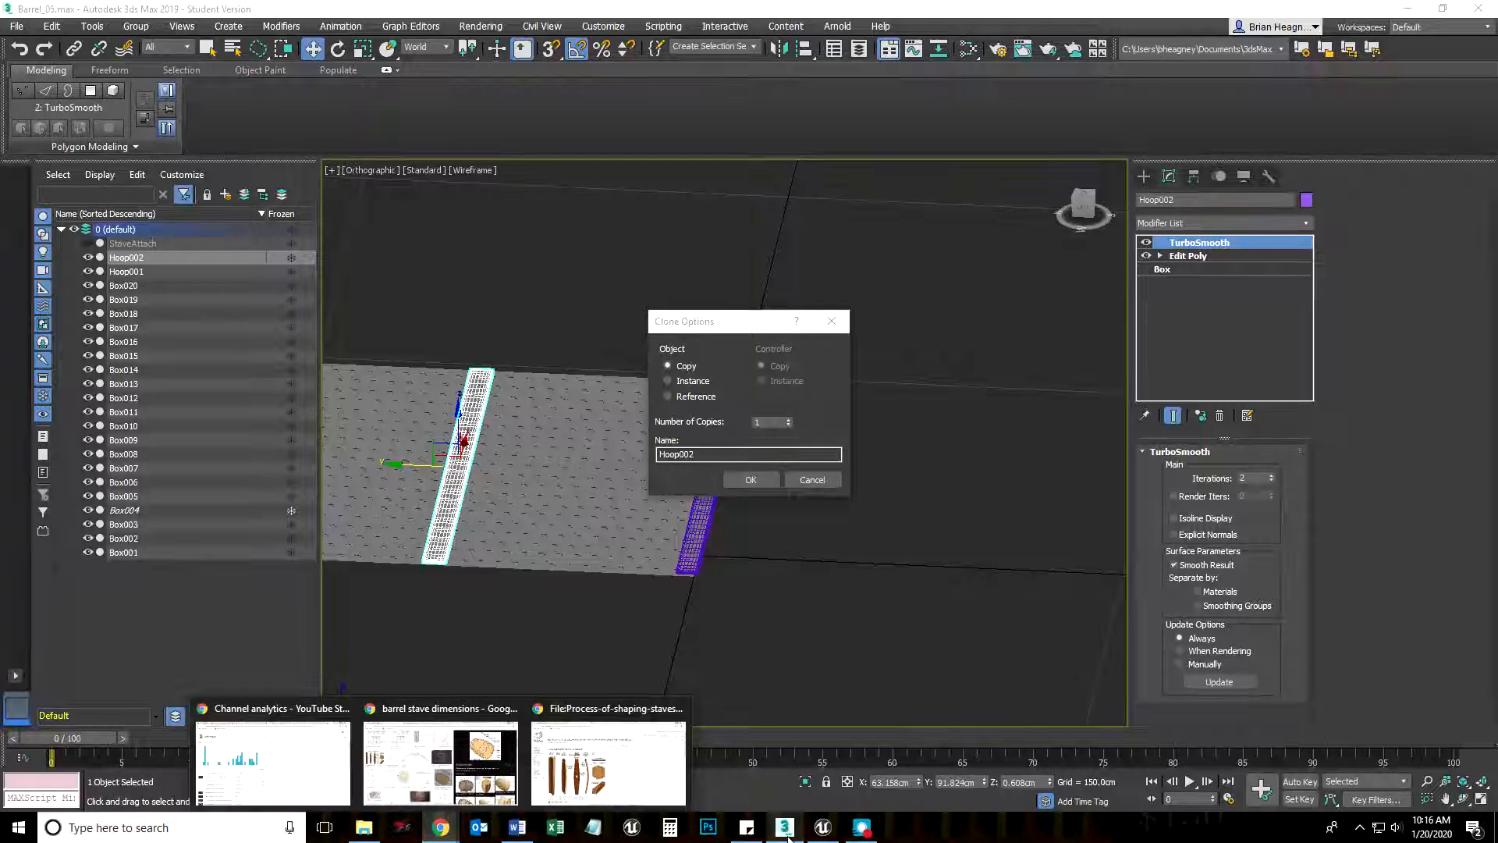
{"action": "left_click", "coordinate": [760, 423]}
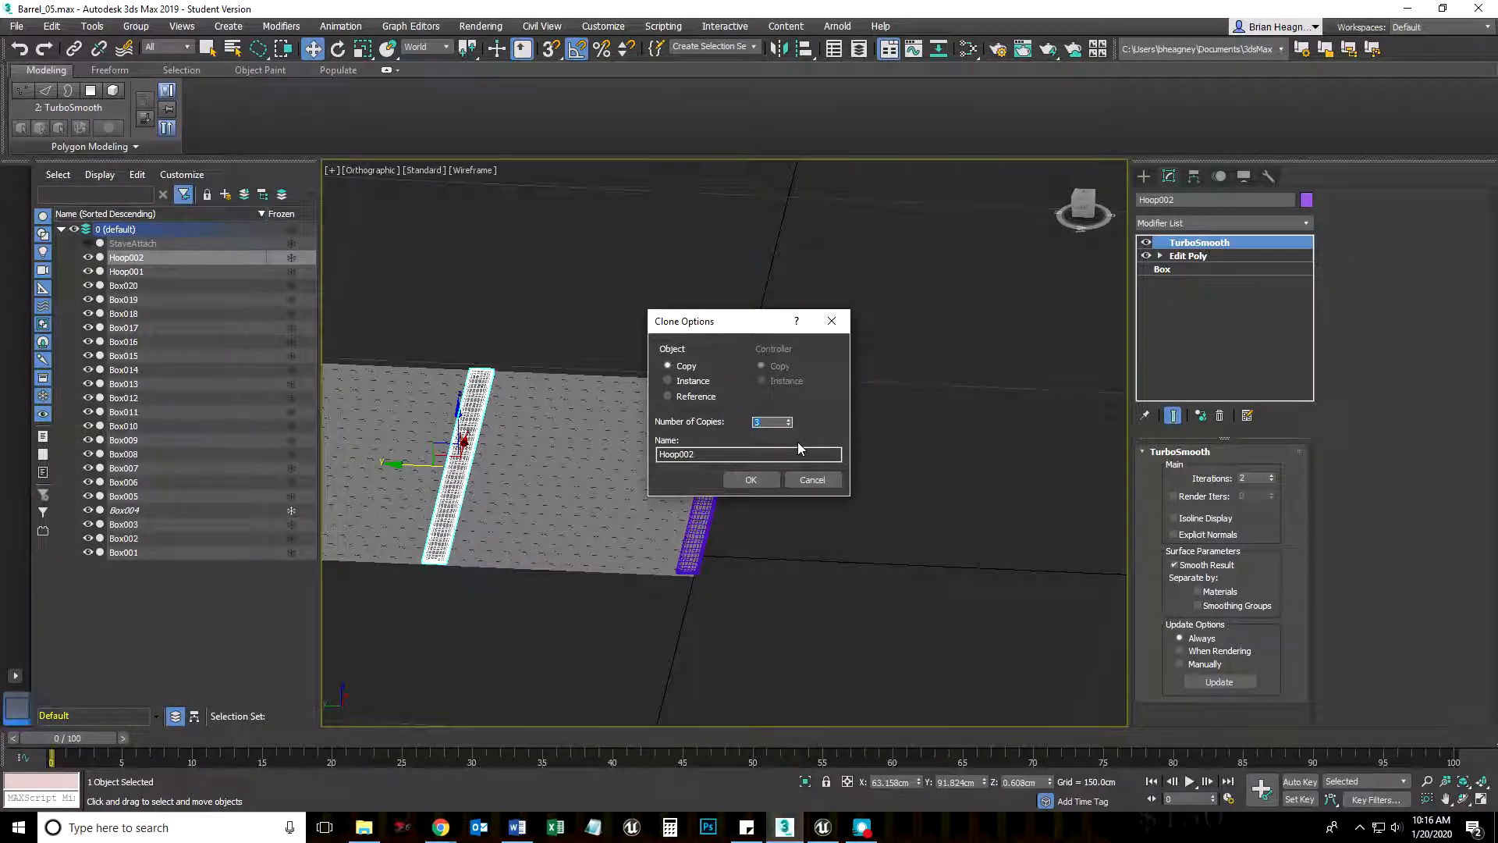
{"action": "left_click", "coordinate": [761, 480]}
Step: Select Hoop002, the copy lying across the middle of the staves, and move it along Y close to Hoop001
{"action": "scroll", "coordinate": [571, 567], "scroll_direction": "down", "scroll_amount": 4}
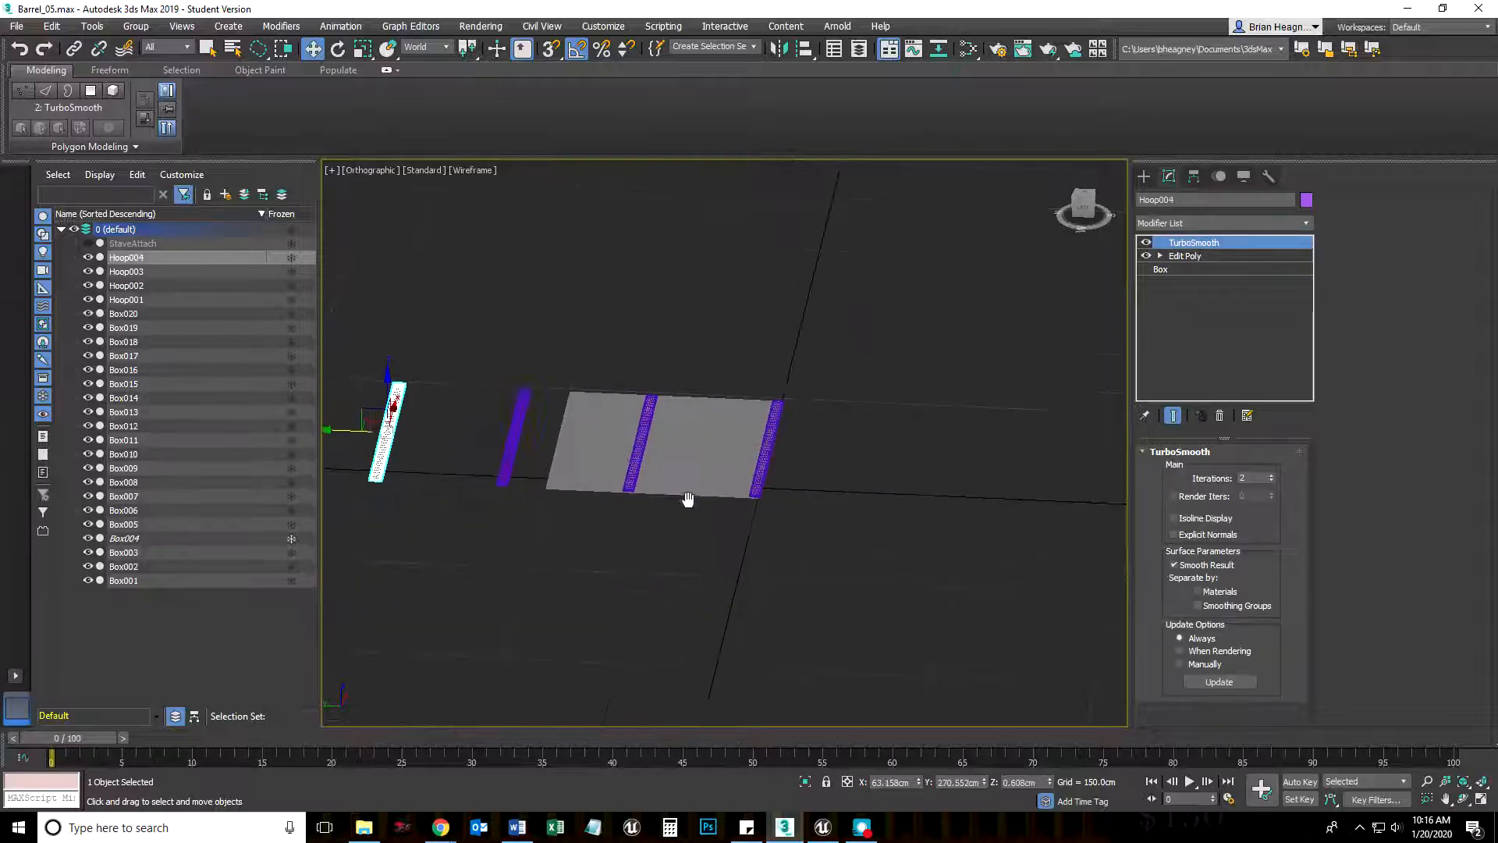
{"action": "scroll", "coordinate": [656, 437], "scroll_direction": "up", "scroll_amount": 2}
{"action": "left_click", "coordinate": [653, 442]}
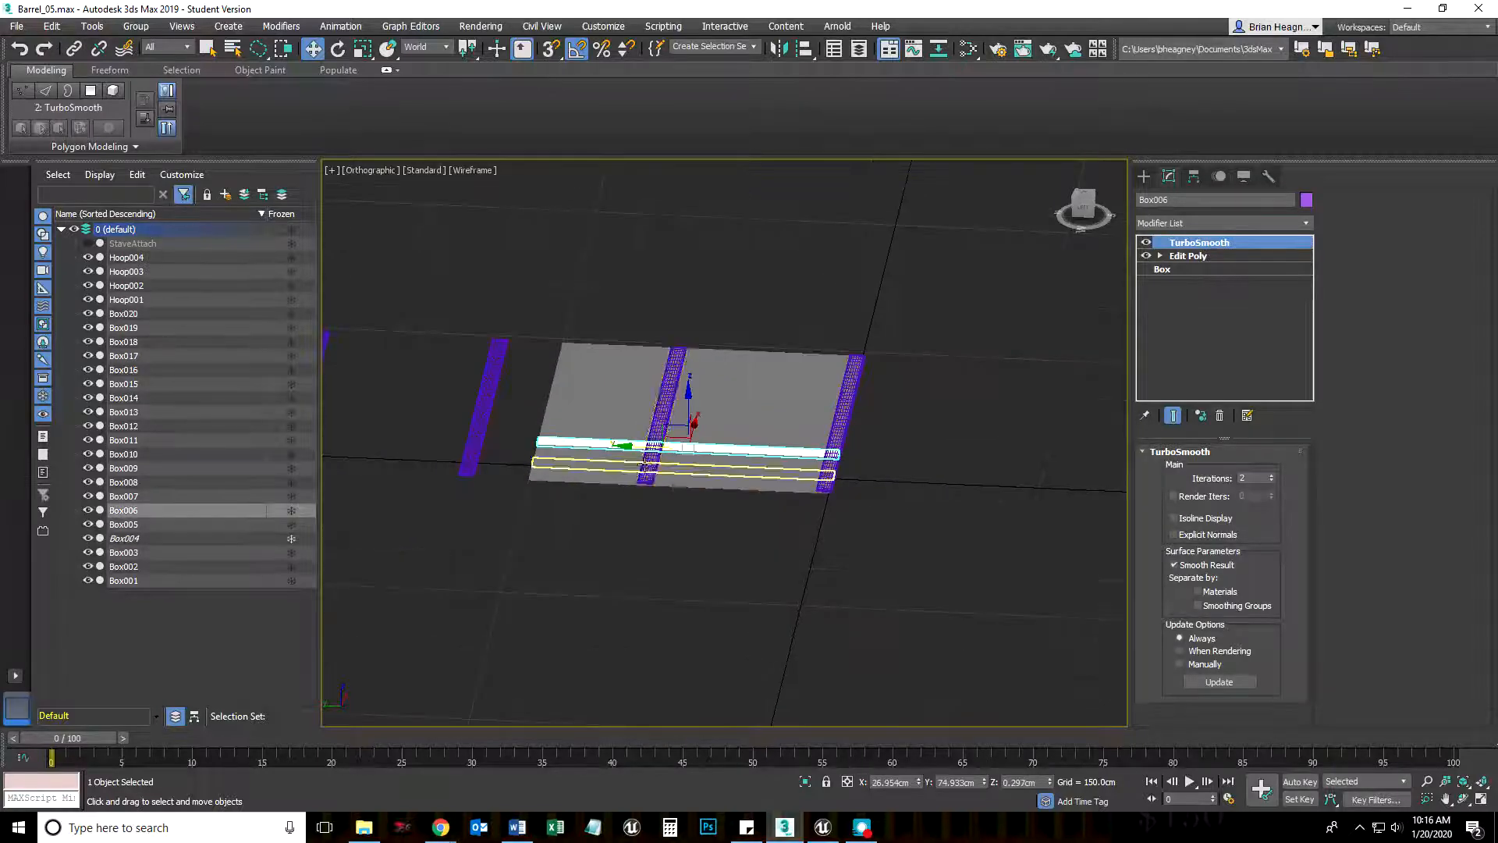
{"action": "left_click", "coordinate": [641, 470]}
{"action": "left_click", "coordinate": [649, 465]}
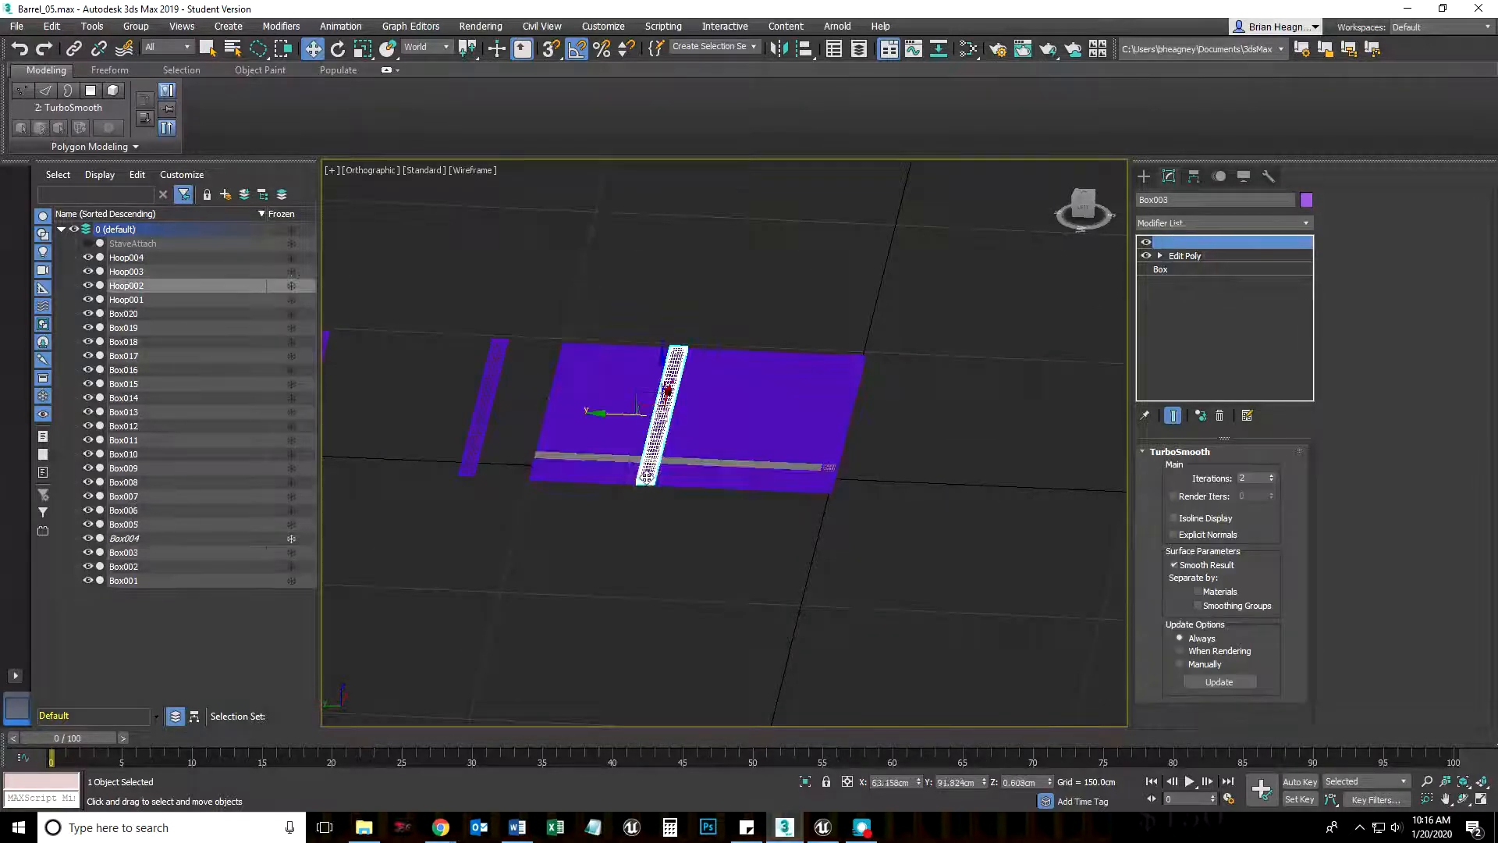
{"action": "left_click_drag", "start_coordinate": [617, 415], "coordinate": [761, 424]}
Step: Move Hoop003 along Y to 114.352 cm and Hoop004 to 140.183 cm, near the far stave ends
{"action": "left_click", "coordinate": [477, 439]}
{"action": "left_click_drag", "start_coordinate": [477, 426], "coordinate": [622, 420]}
{"action": "middle_click_drag", "start_coordinate": [441, 499], "coordinate": [618, 457]}
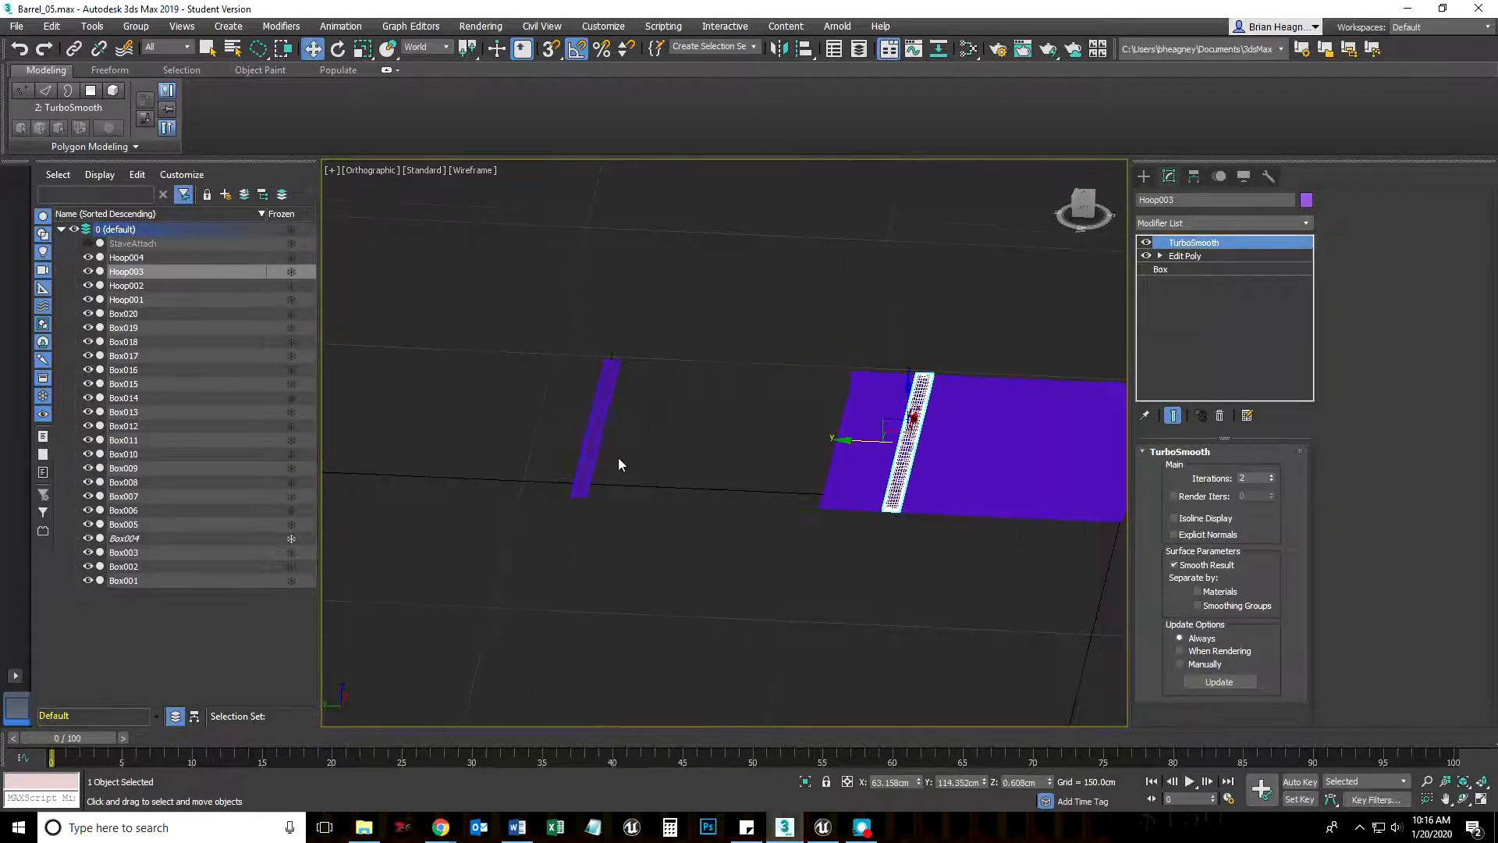
{"action": "left_click", "coordinate": [613, 448]}
{"action": "left_click_drag", "start_coordinate": [552, 431], "coordinate": [812, 448]}
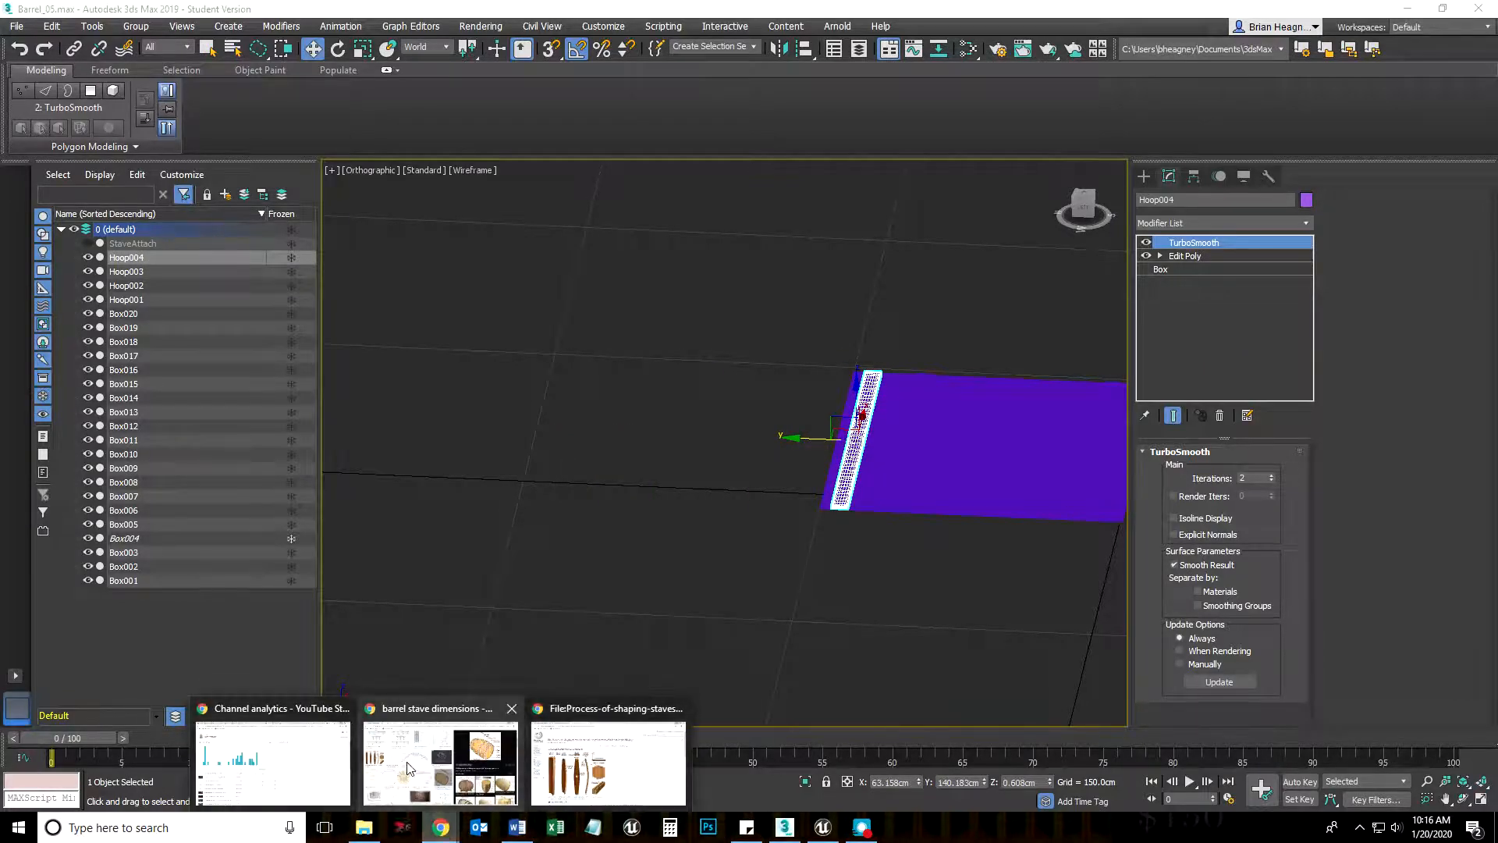
{"action": "mouse_move", "coordinate": [430, 761]}
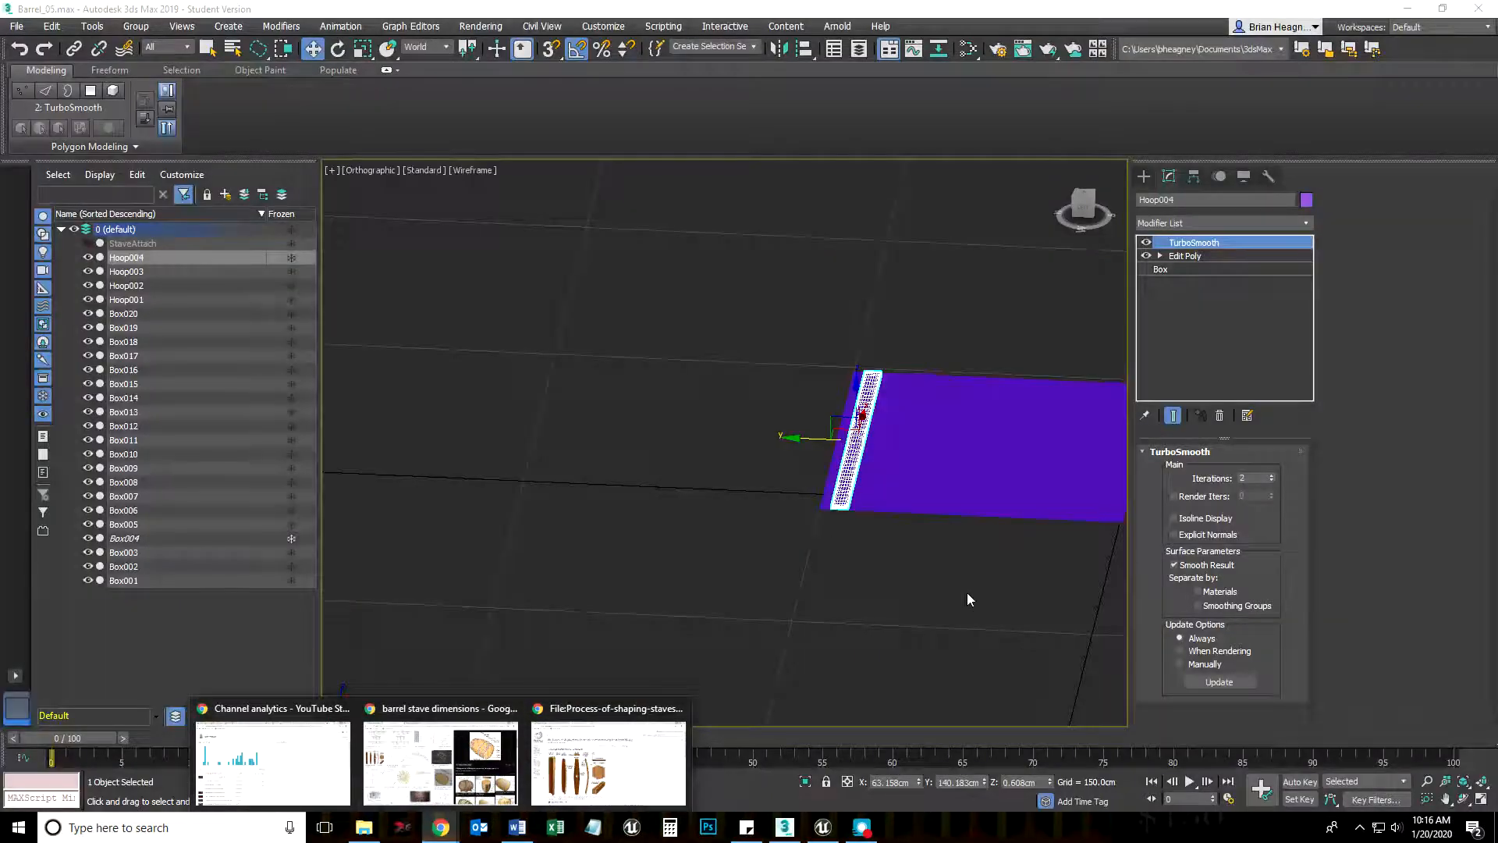
Step: Clone Hoop002 along Y to 51.27 cm, toward the middle of the staves, as a single copy
{"action": "left_click", "coordinate": [966, 592]}
{"action": "scroll", "coordinate": [969, 601], "scroll_direction": "down", "scroll_amount": 3}
{"action": "middle_click_drag", "start_coordinate": [969, 601], "coordinate": [754, 543]}
{"action": "scroll", "coordinate": [752, 538], "scroll_direction": "up", "scroll_amount": 3}
{"action": "scroll", "coordinate": [816, 562], "scroll_direction": "up", "scroll_amount": 5}
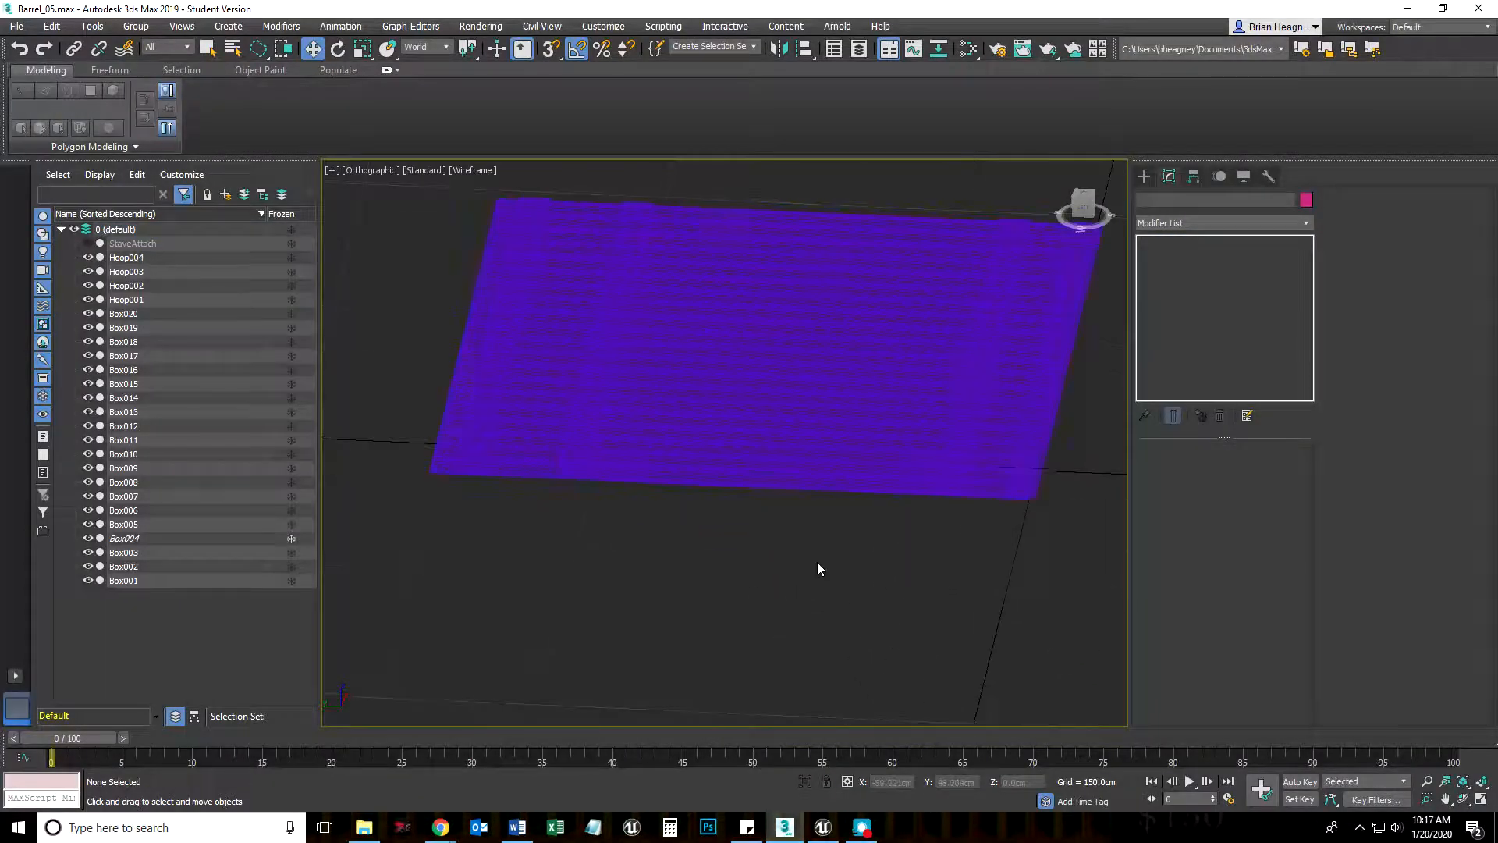
{"action": "left_click", "coordinate": [936, 351]}
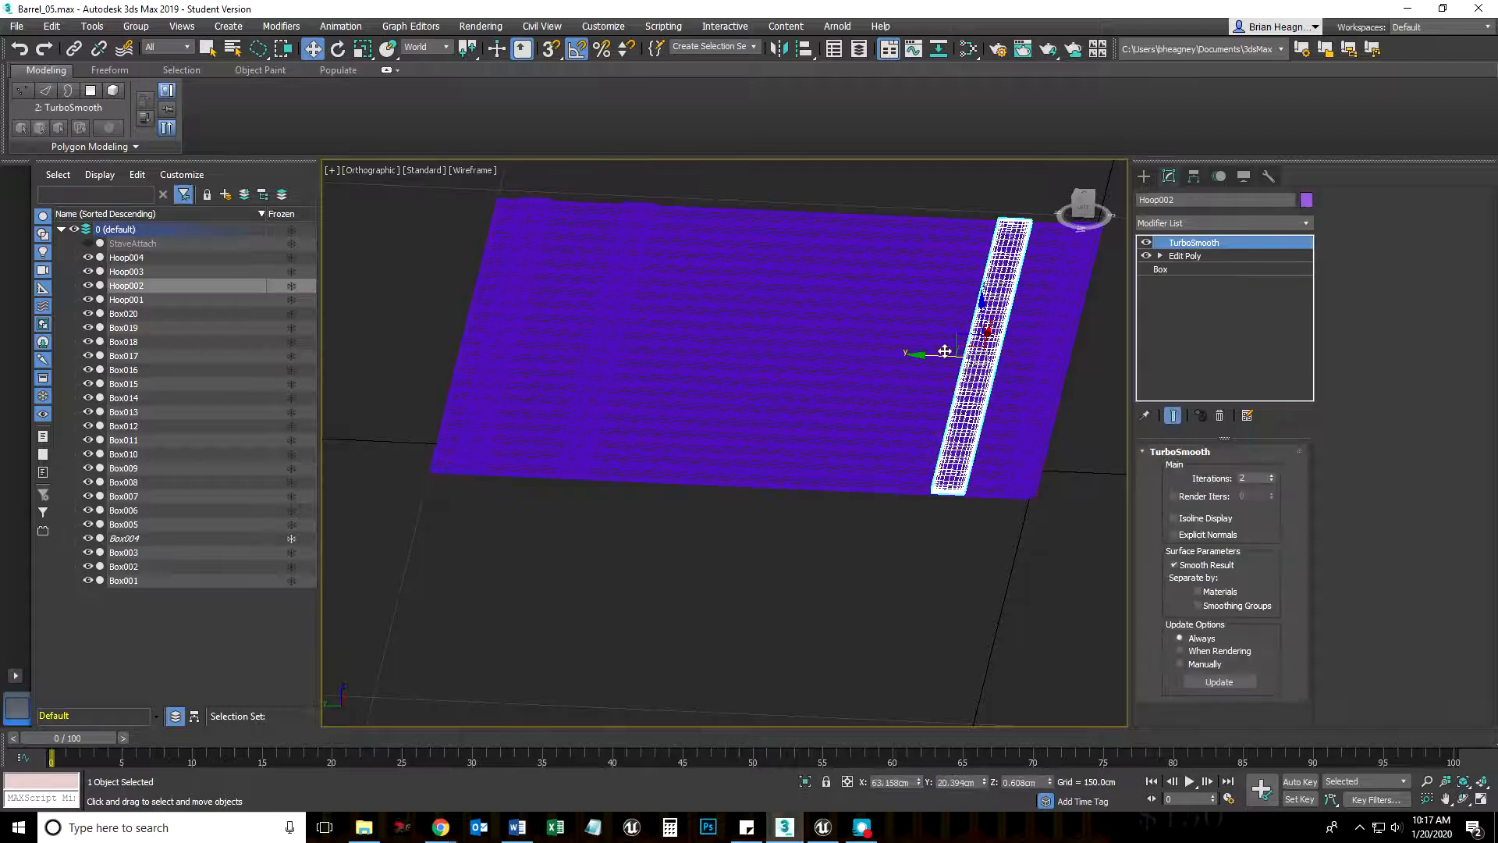
{"action": "left_click_drag", "start_coordinate": [887, 352], "coordinate": [815, 351], "text": "shift"}
{"action": "left_click", "coordinate": [750, 479]}
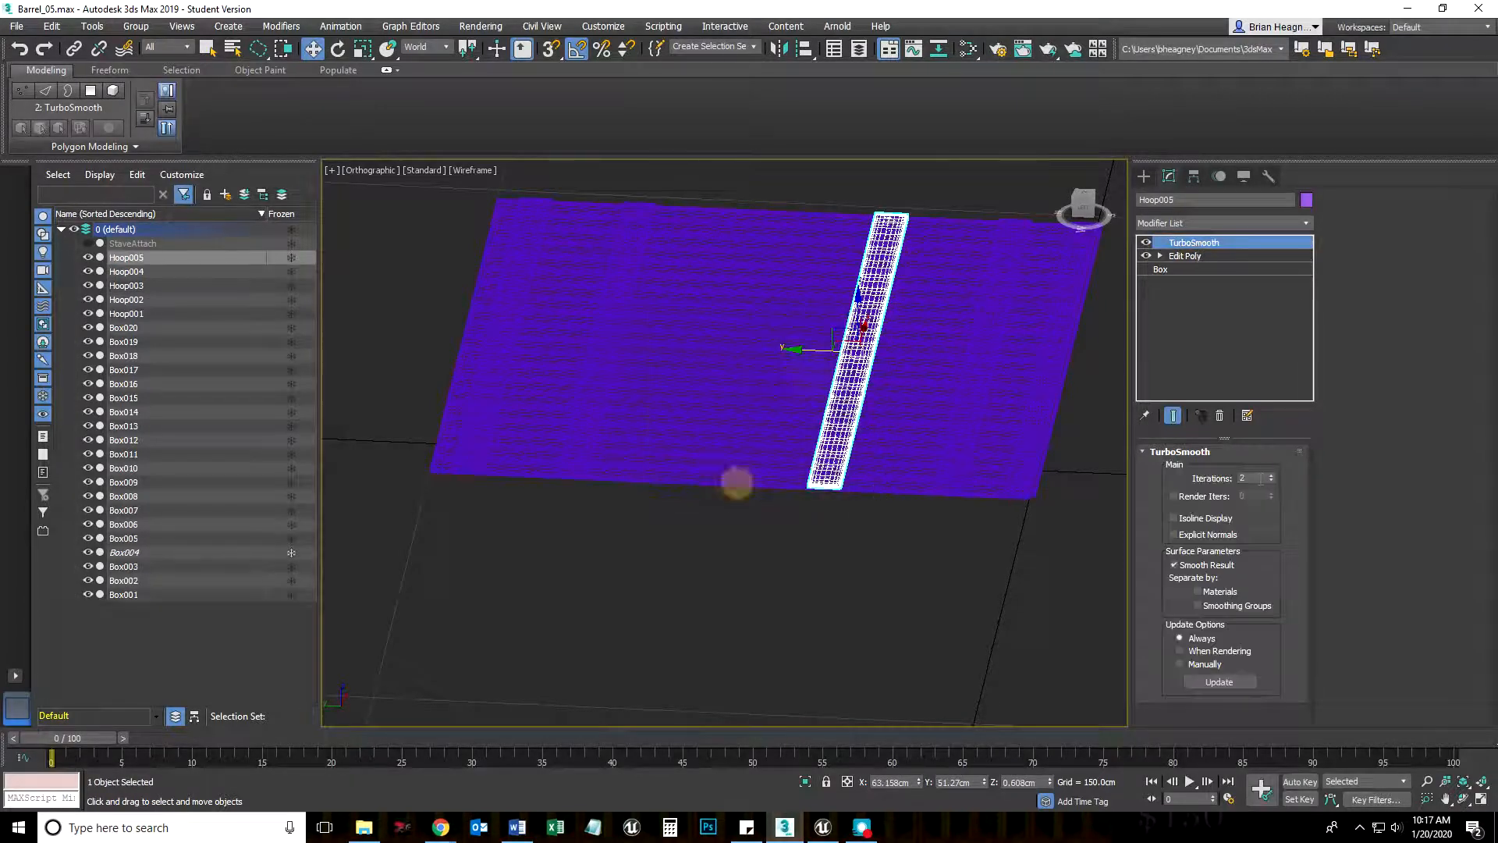
Step: Widen Hoop005 to 14.16 cm in its base Box parameters, accepting the topology change
{"action": "left_click", "coordinate": [1169, 267]}
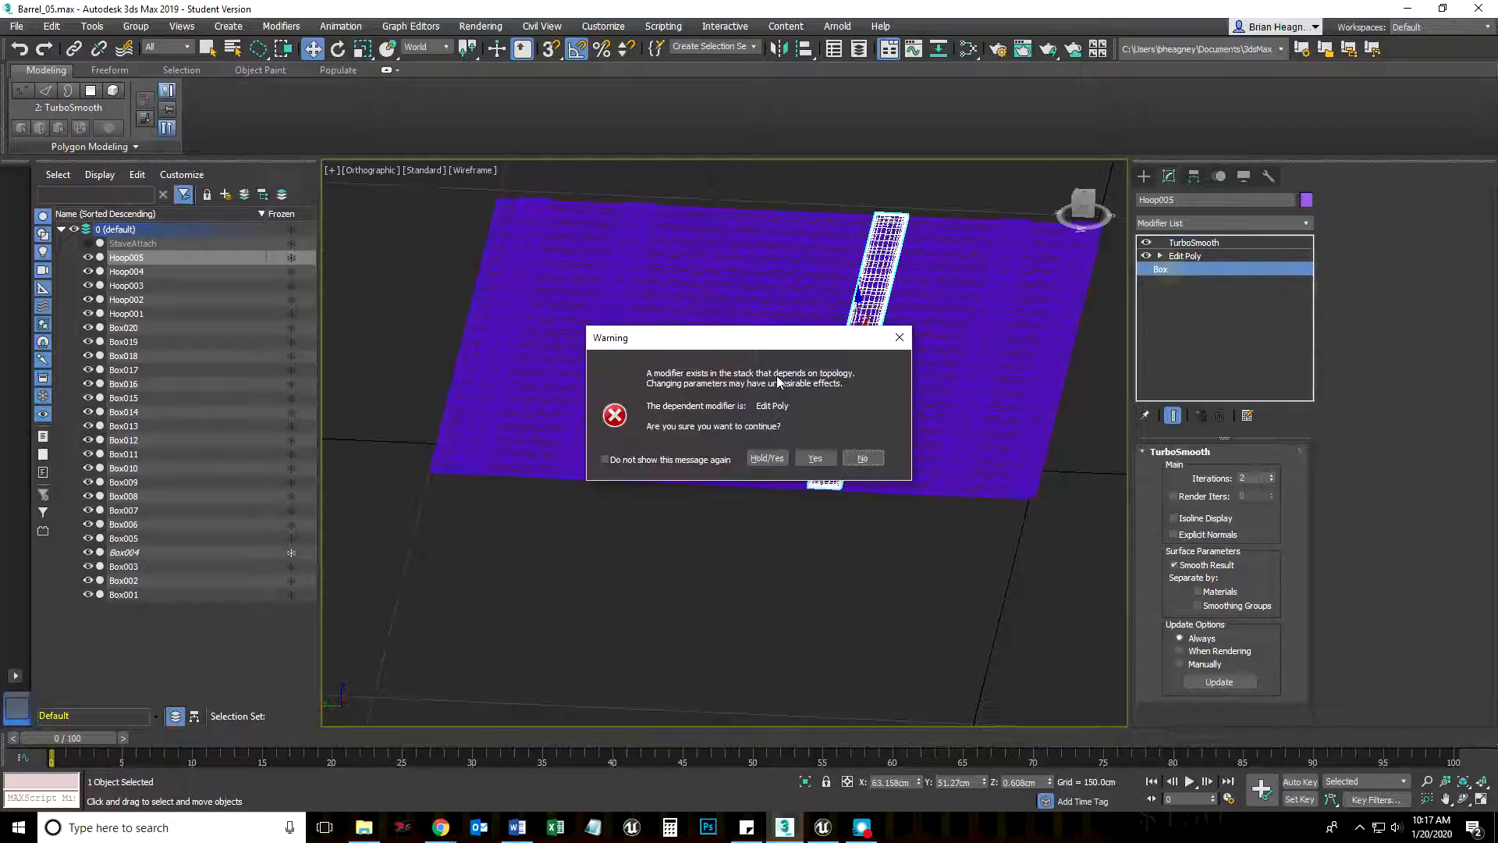
{"action": "left_click", "coordinate": [796, 459]}
{"action": "middle_click_drag", "start_coordinate": [1056, 554], "coordinate": [951, 518]}
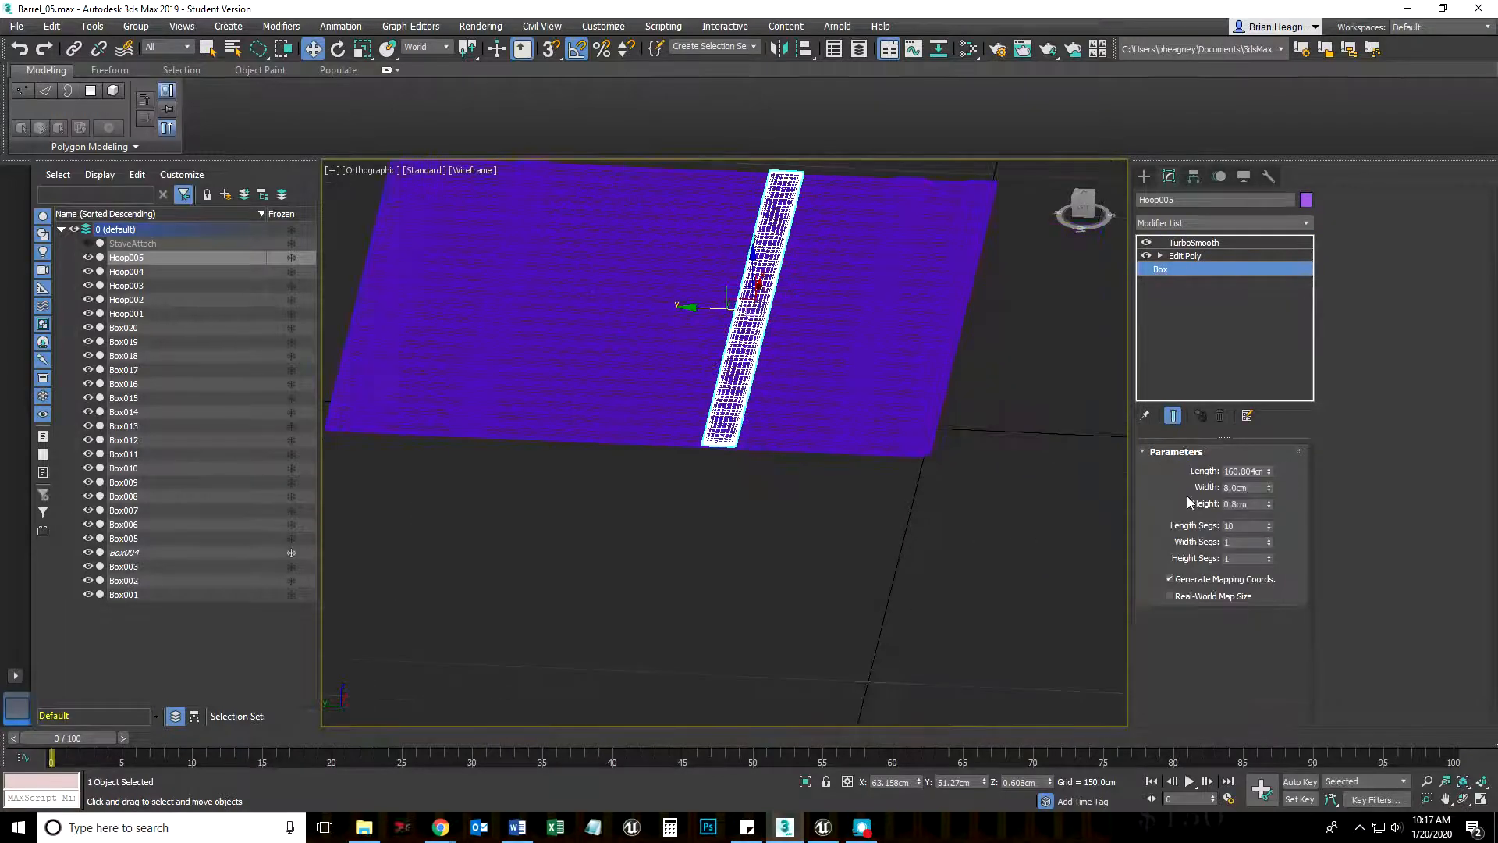
{"action": "middle_click_drag", "start_coordinate": [1044, 492], "coordinate": [1032, 528]}
{"action": "scroll", "coordinate": [905, 466], "scroll_direction": "up", "scroll_amount": 3}
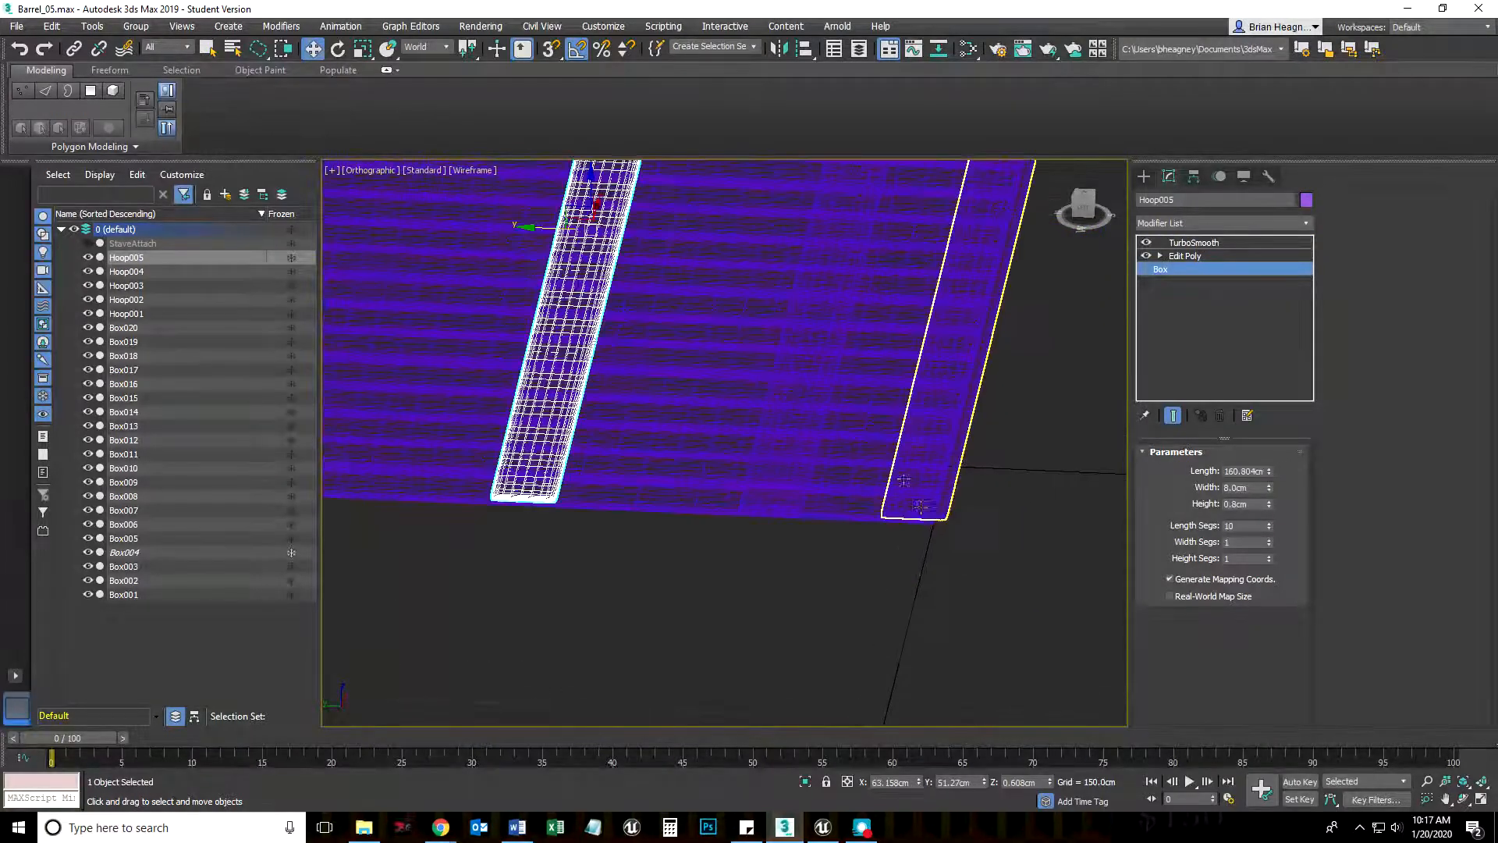
{"action": "left_click", "coordinate": [1172, 415]}
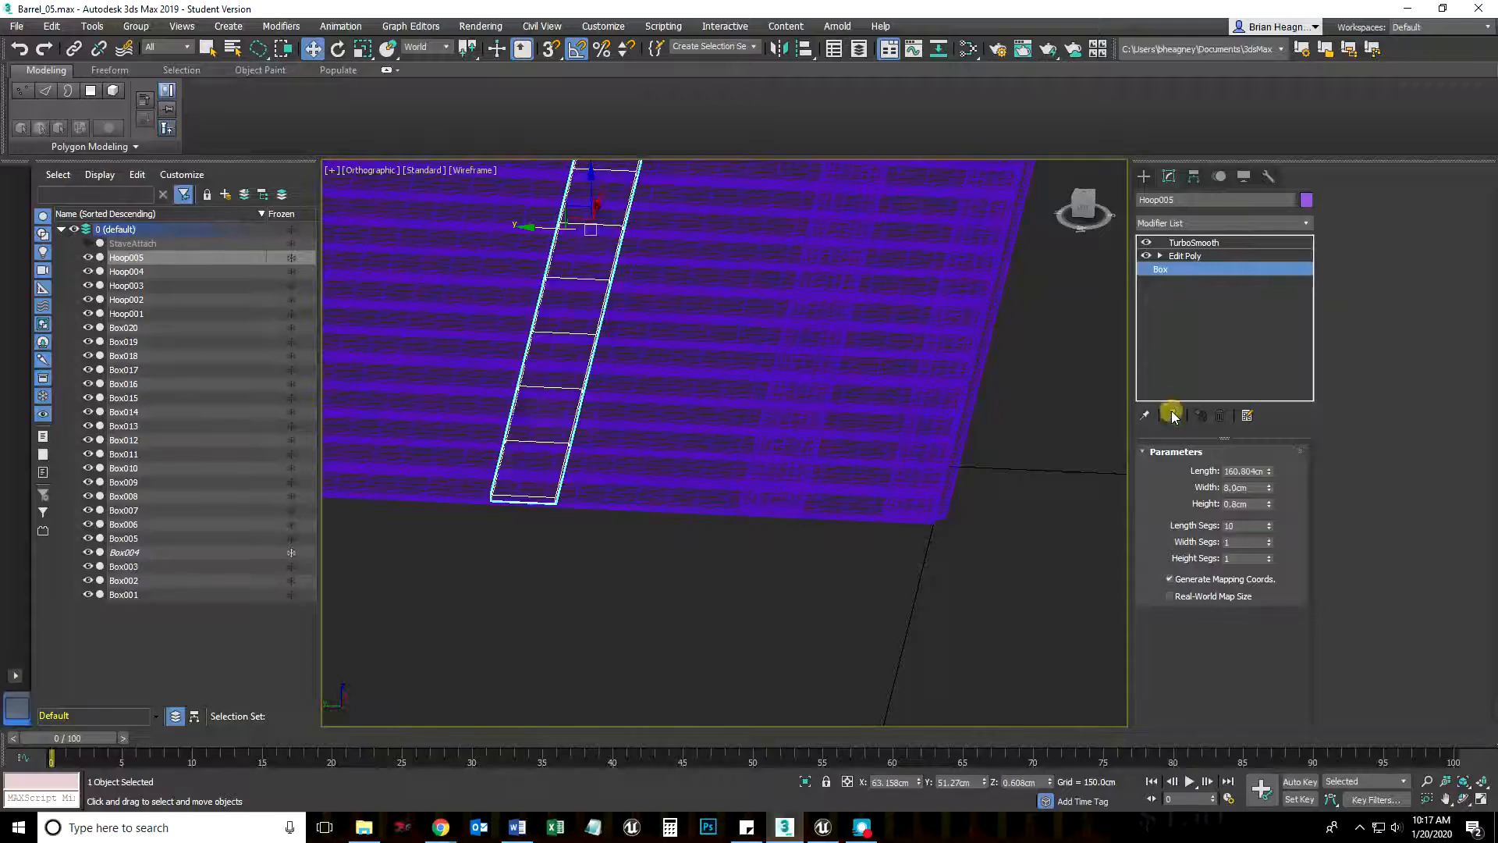
{"action": "left_click_drag", "start_coordinate": [1269, 490], "coordinate": [1273, 450]}
{"action": "left_click", "coordinate": [1174, 416]}
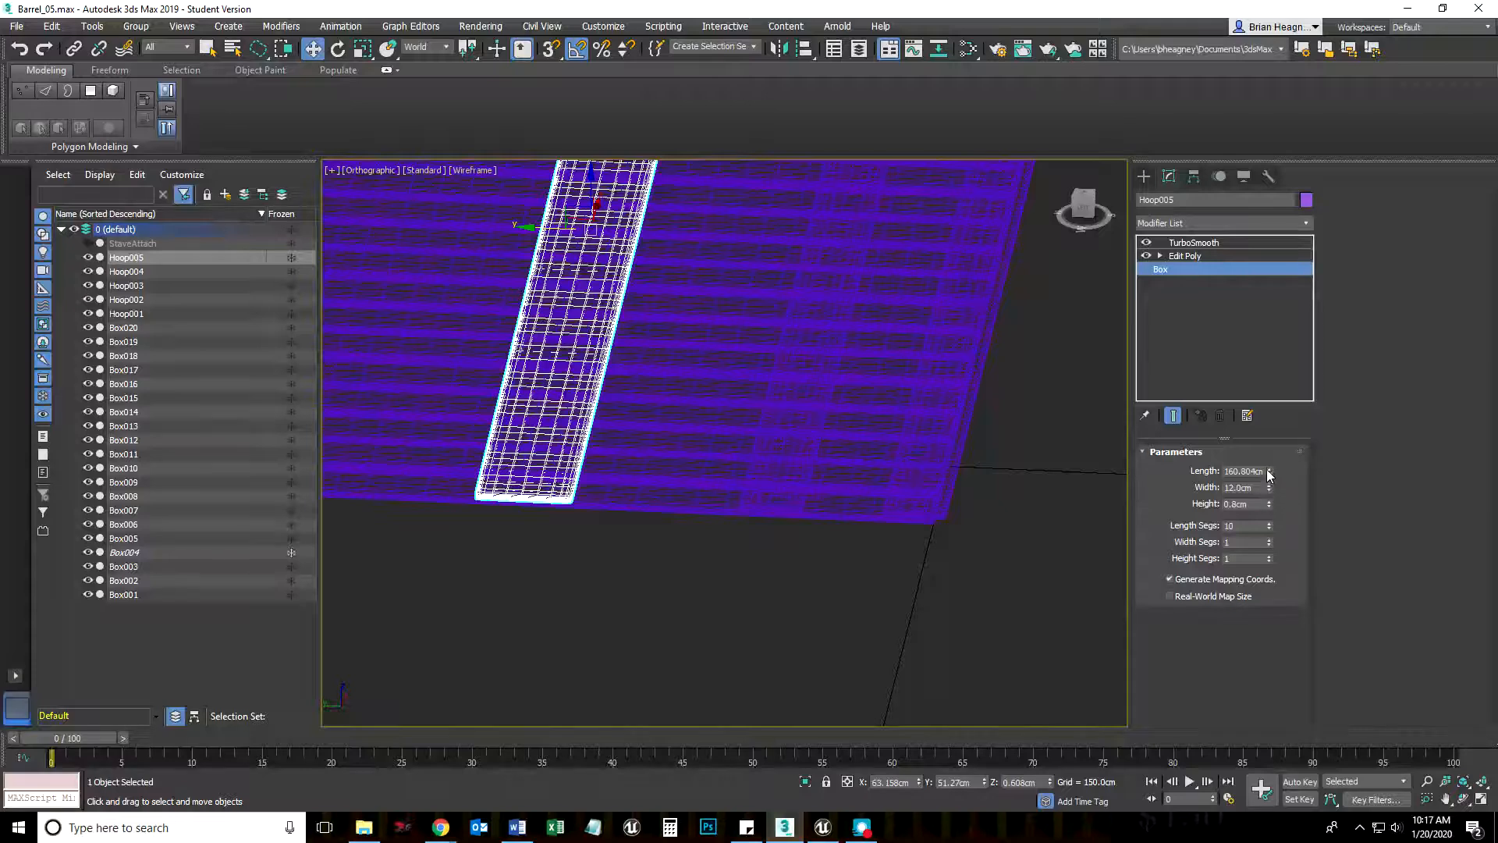
{"action": "left_click_drag", "start_coordinate": [1268, 486], "coordinate": [1269, 477]}
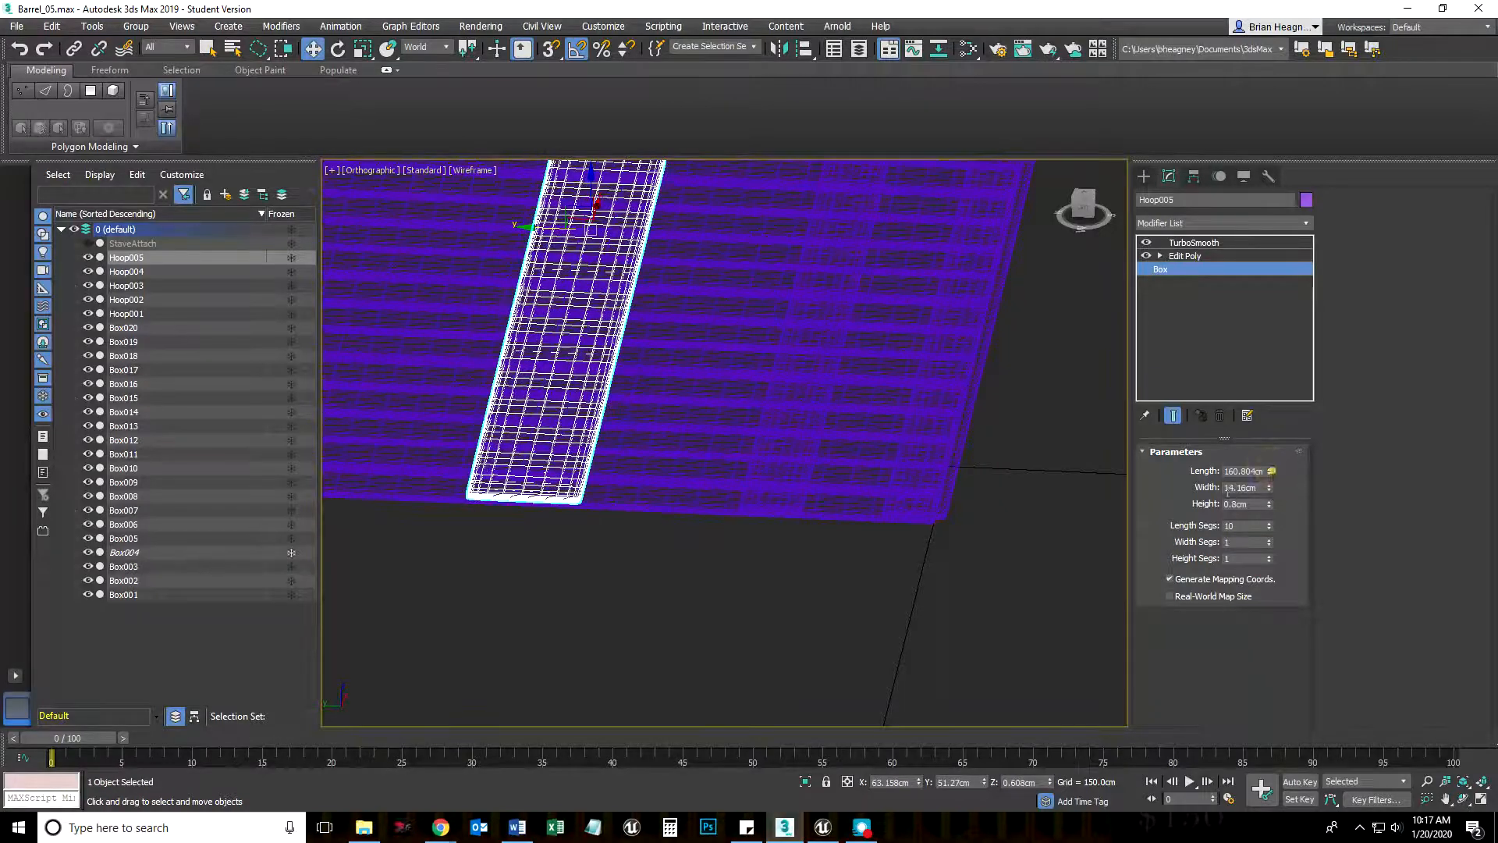
Step: Clone the widened Hoop005 along Y to 91.717 cm, on the other side of the staves' middle
{"action": "middle_click_drag", "start_coordinate": [506, 526], "coordinate": [818, 622]}
{"action": "scroll", "coordinate": [819, 622], "scroll_direction": "down", "scroll_amount": 3}
{"action": "left_click_drag", "start_coordinate": [874, 414], "coordinate": [653, 425]}
{"action": "left_click", "coordinate": [750, 480]}
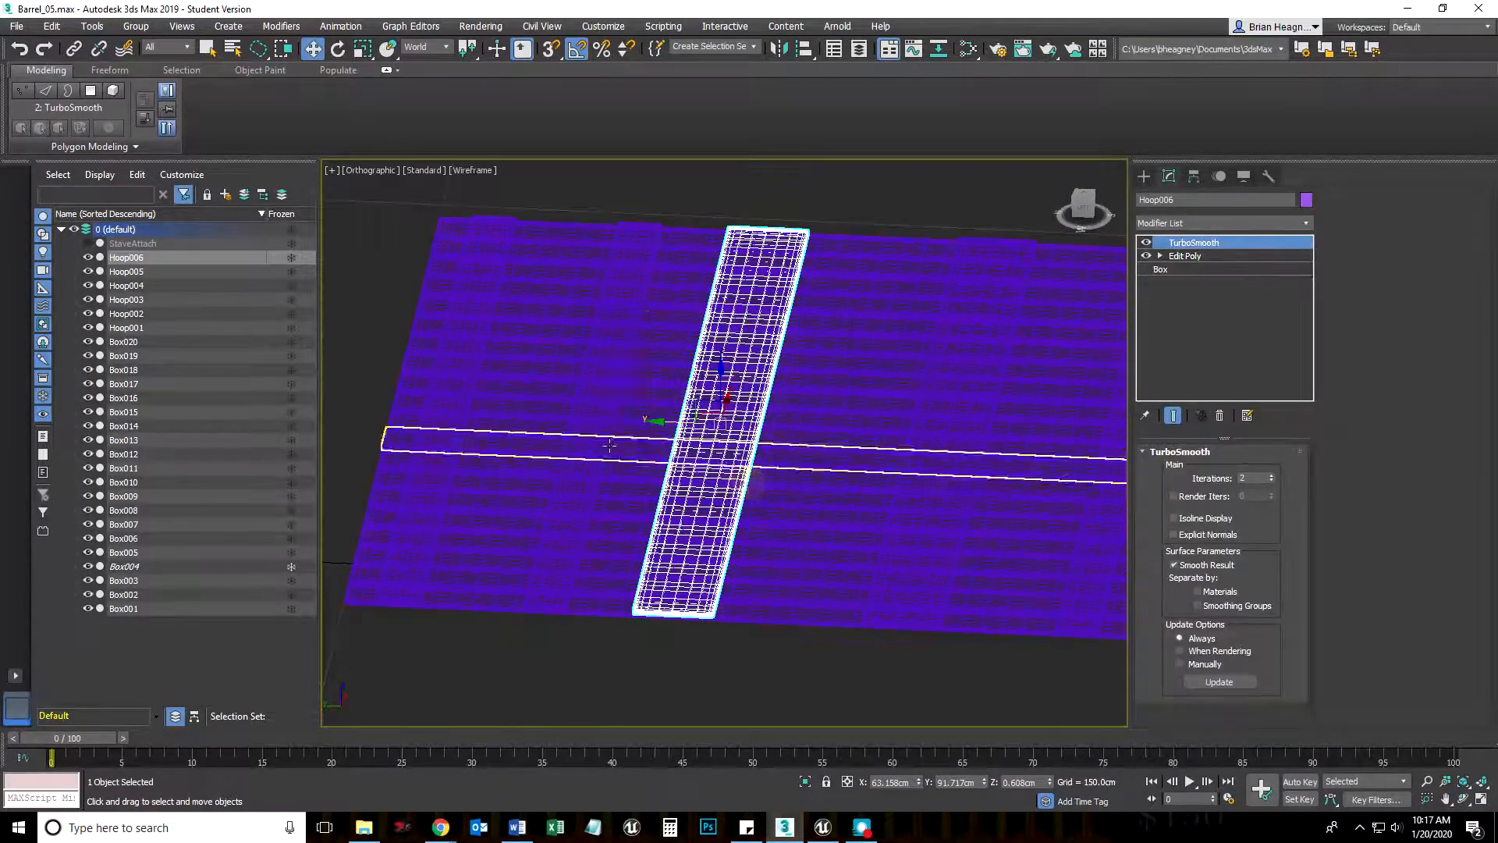
Step: Move Hoop003 along Y to 123.265 cm and switch the viewport to default shading to inspect the hoop layout
{"action": "left_click", "coordinate": [518, 414]}
{"action": "left_click_drag", "start_coordinate": [542, 414], "coordinate": [492, 414]}
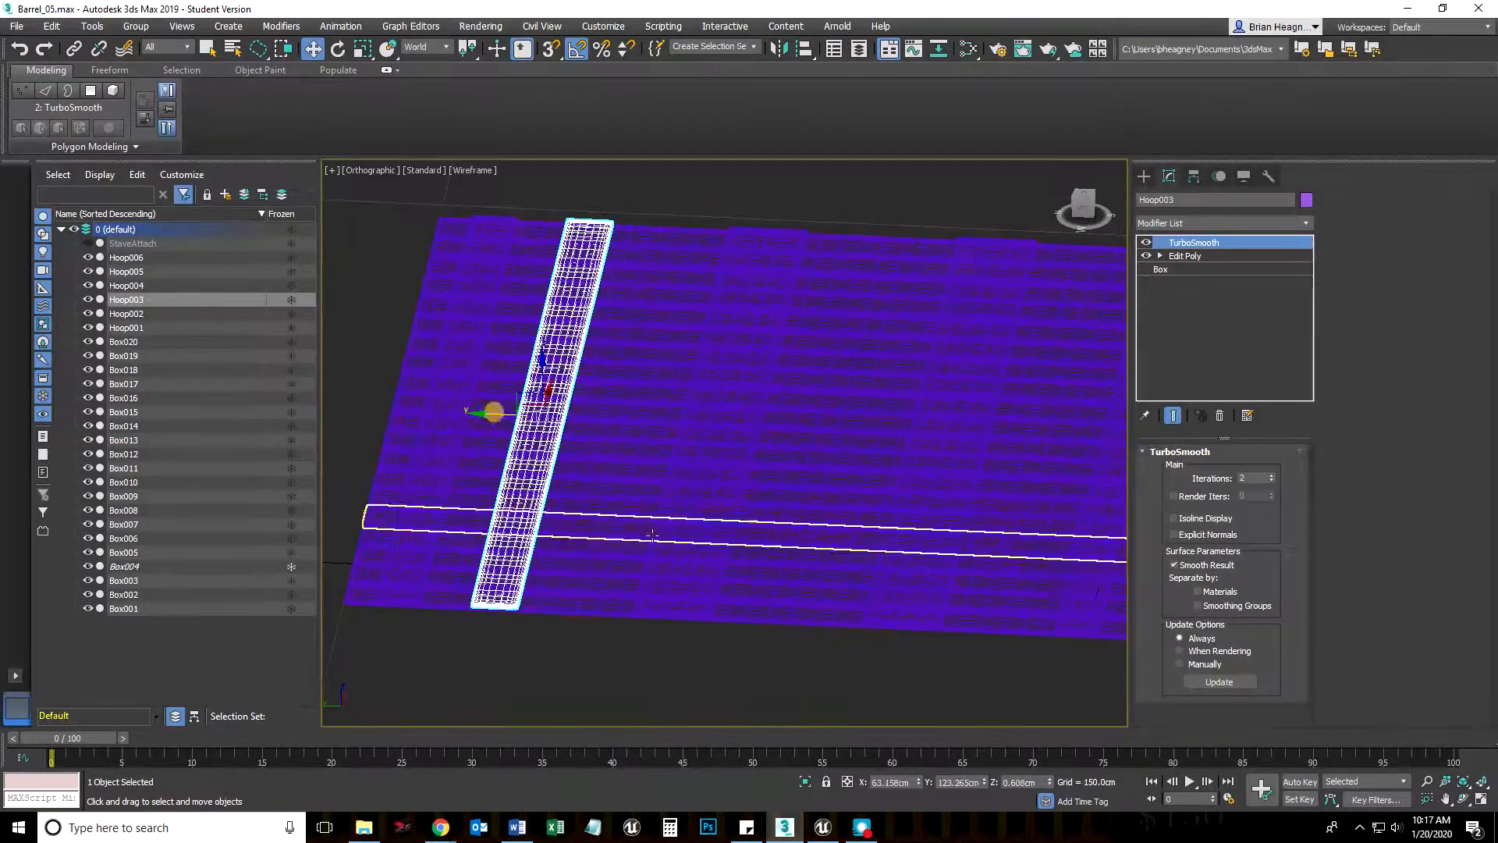
{"action": "middle_click_drag", "start_coordinate": [897, 620], "coordinate": [748, 559]}
{"action": "scroll", "coordinate": [734, 662], "scroll_direction": "down", "scroll_amount": 2}
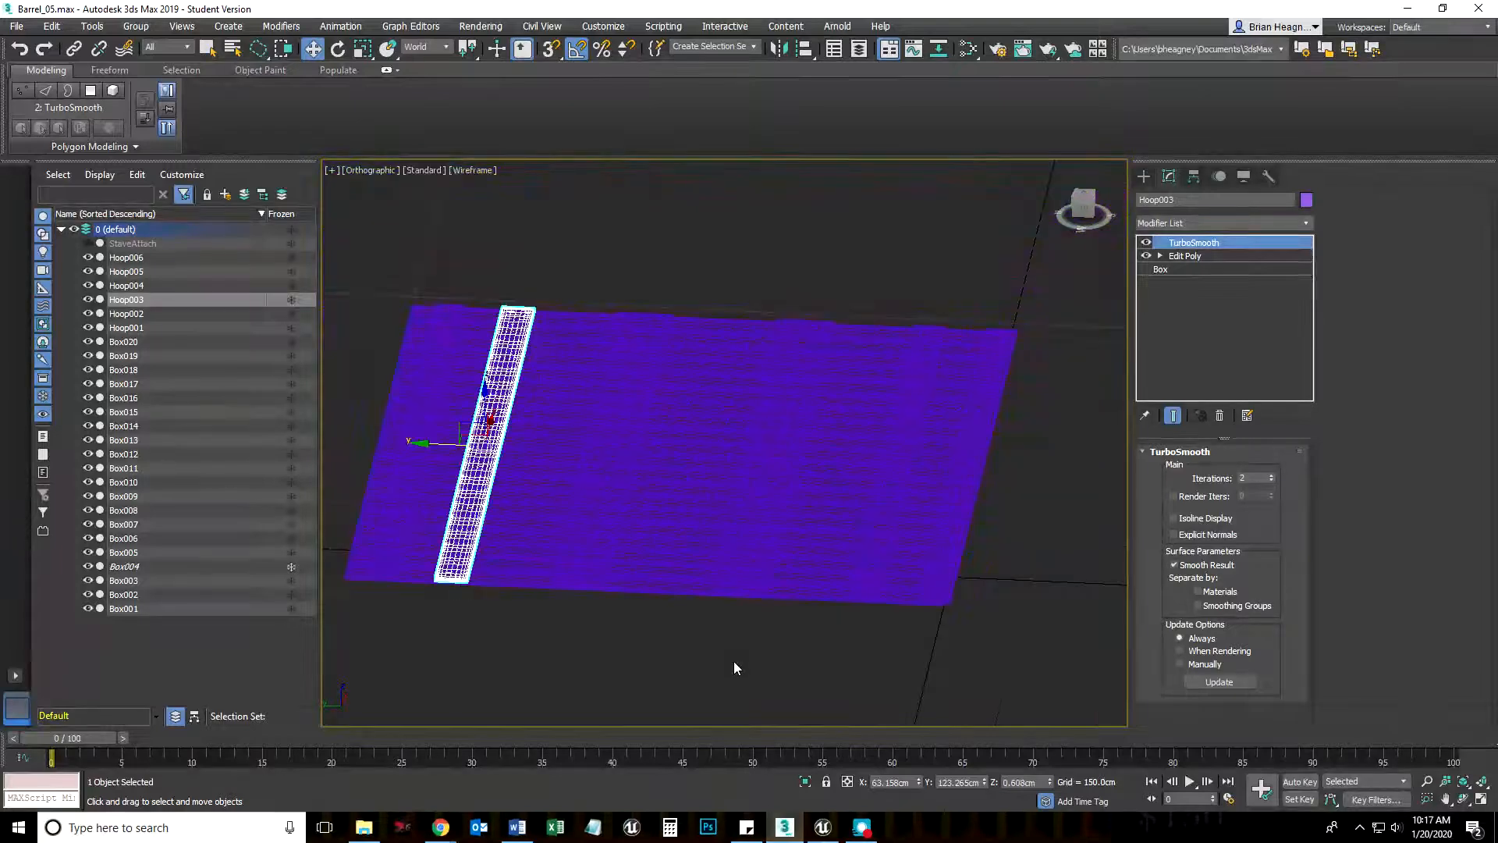
{"action": "key", "text": "F3"}
{"action": "scroll", "coordinate": [735, 669], "scroll_direction": "down", "scroll_amount": 2}
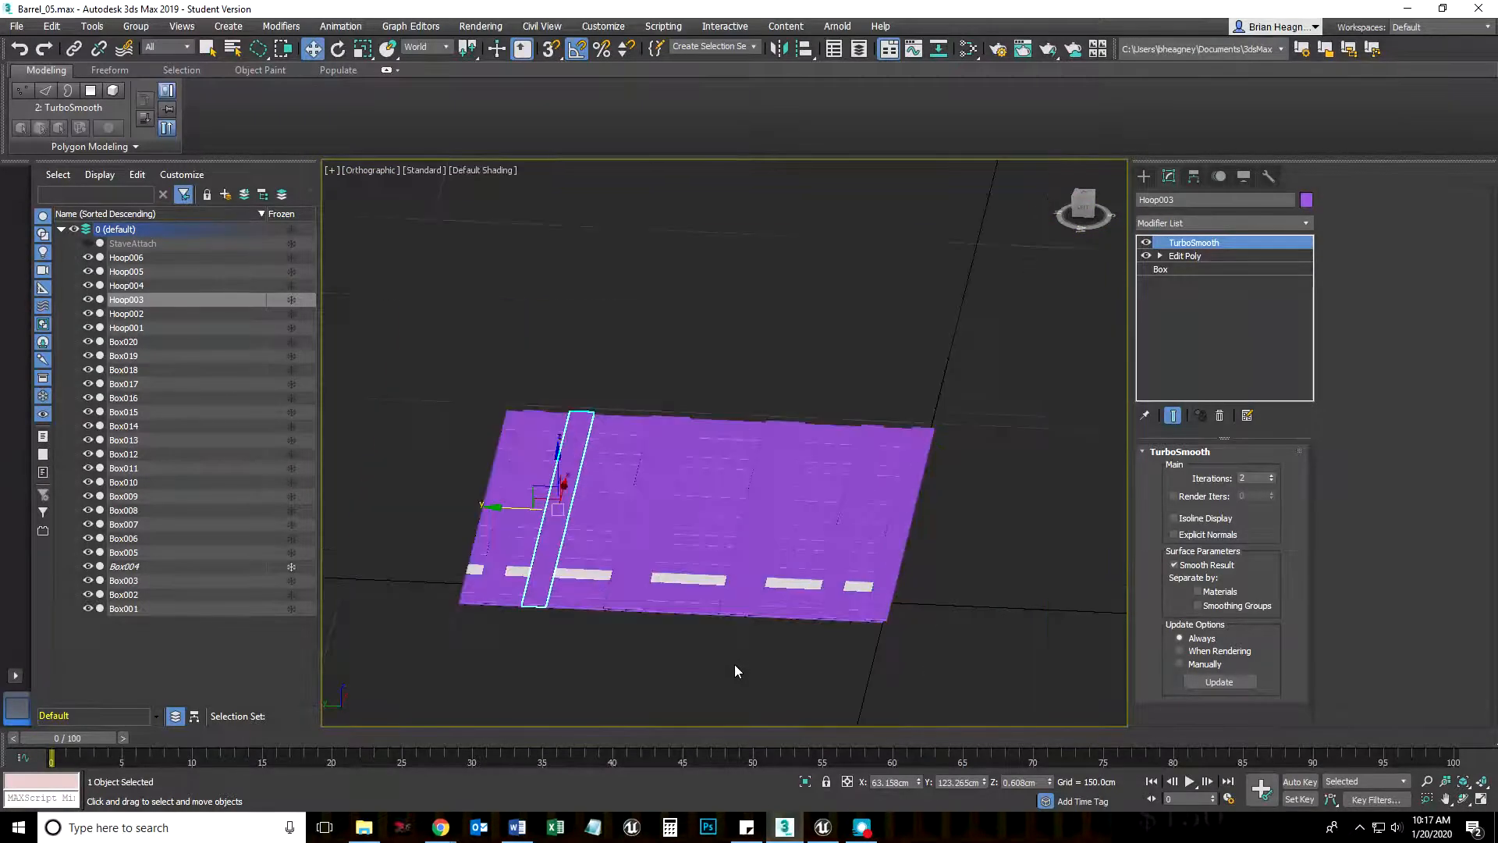
{"action": "left_click", "coordinate": [739, 665]}
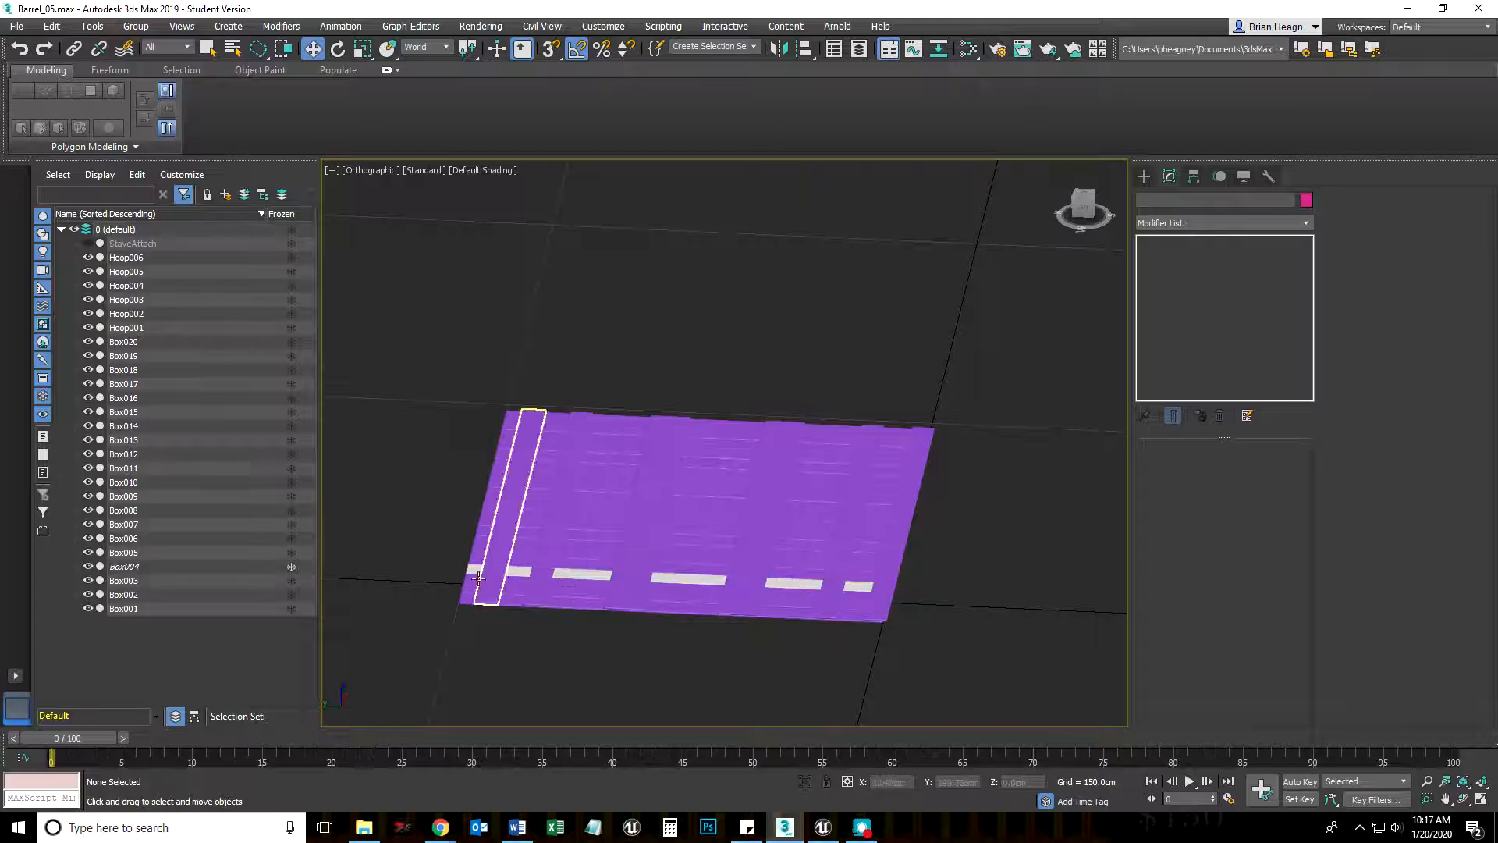
{"action": "scroll", "coordinate": [690, 630], "scroll_direction": "up", "scroll_amount": 5}
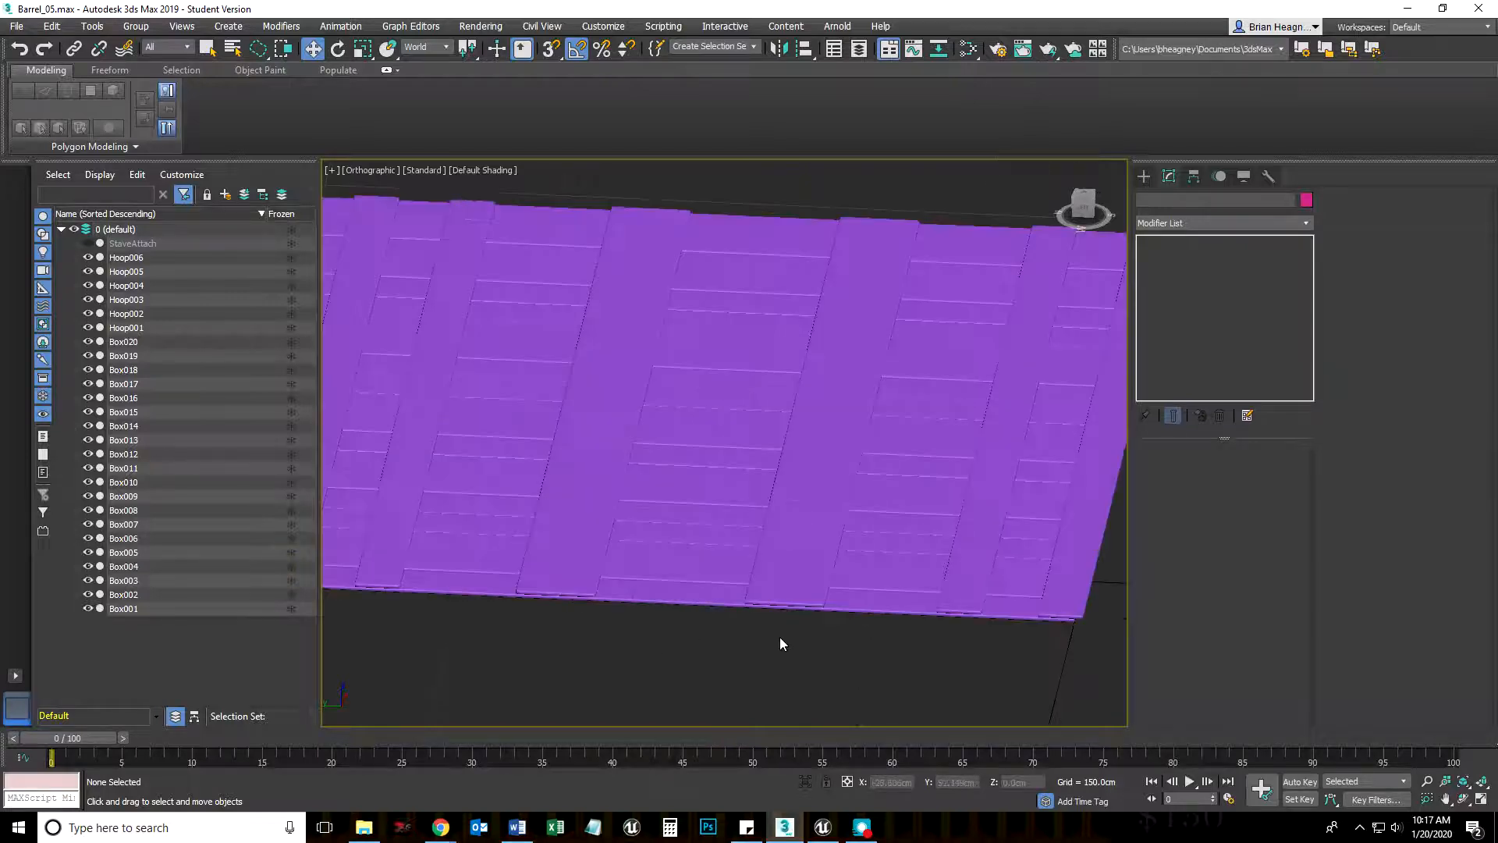
{"action": "scroll", "coordinate": [777, 624], "scroll_direction": "down", "scroll_amount": 4}
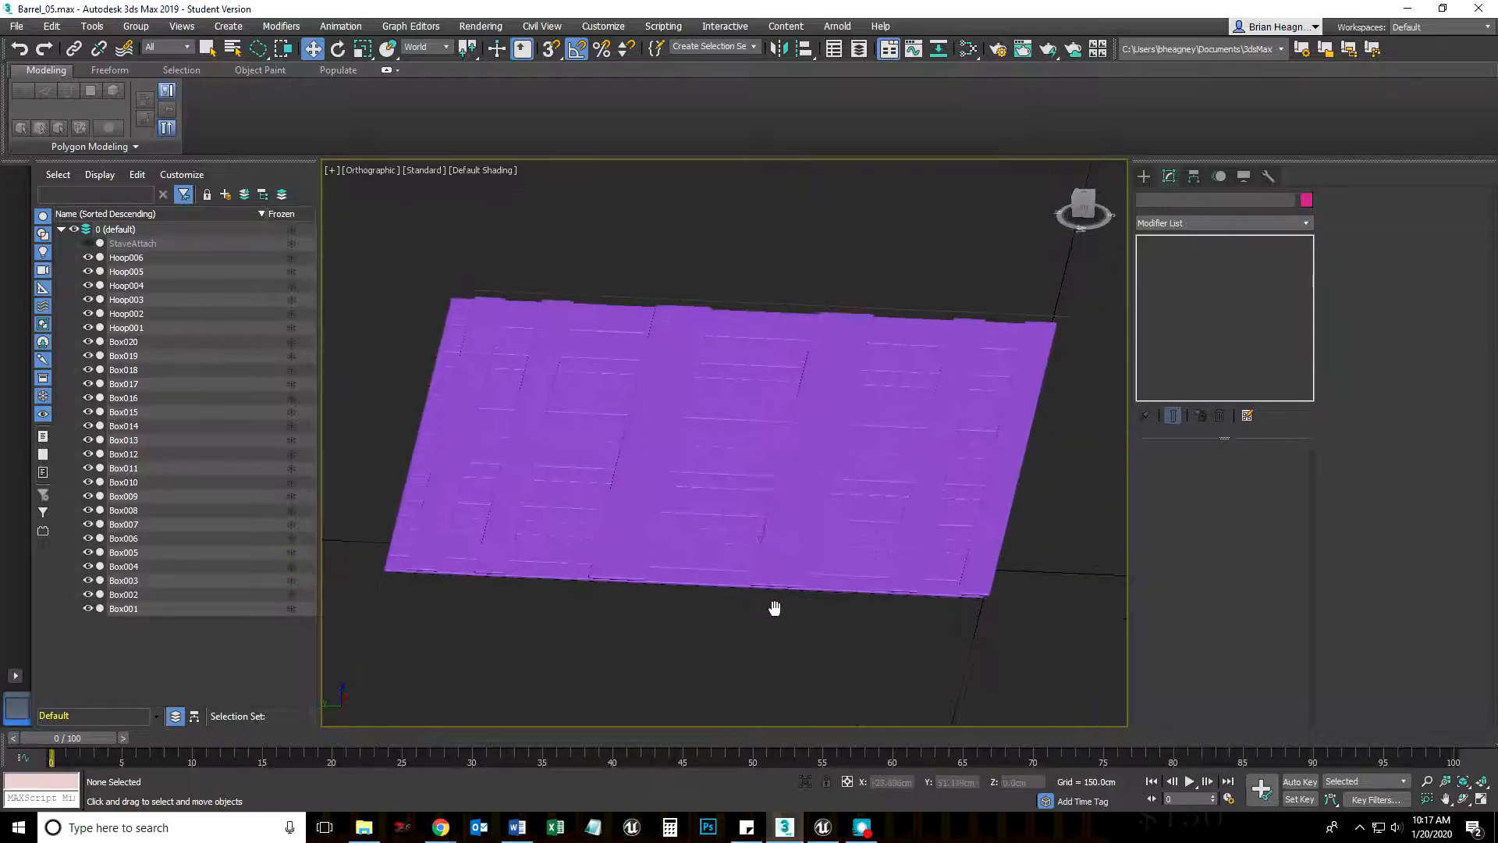
Step: Fine-tune the hoop spacing by nudging Hoop001, Hoop004, Hoop003 and Hoop005 slightly along Y
{"action": "left_click", "coordinate": [1007, 536]}
{"action": "left_click_drag", "start_coordinate": [969, 438], "coordinate": [952, 440]}
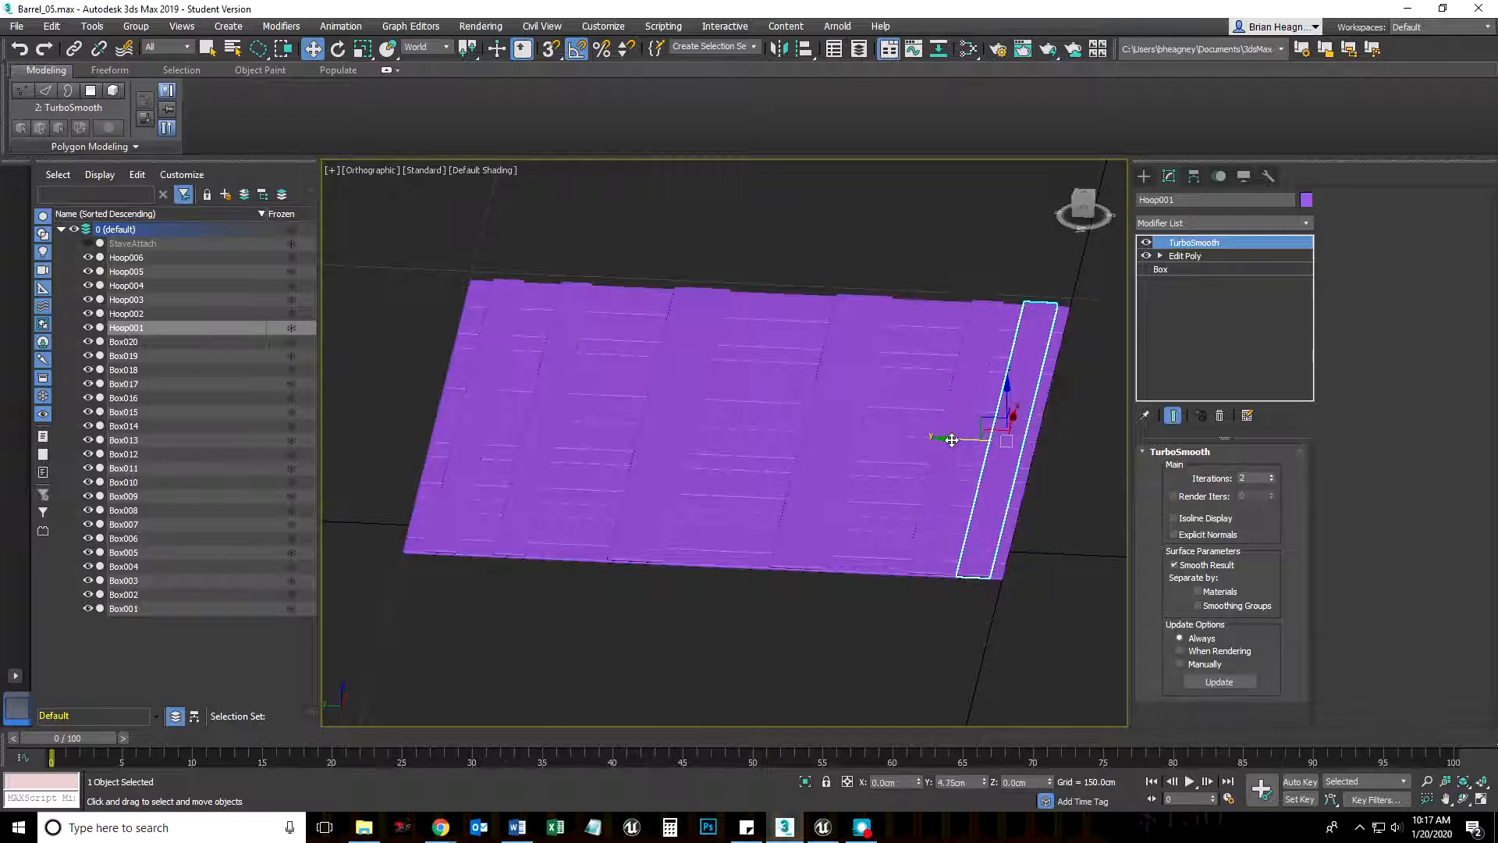
{"action": "left_click", "coordinate": [524, 490]}
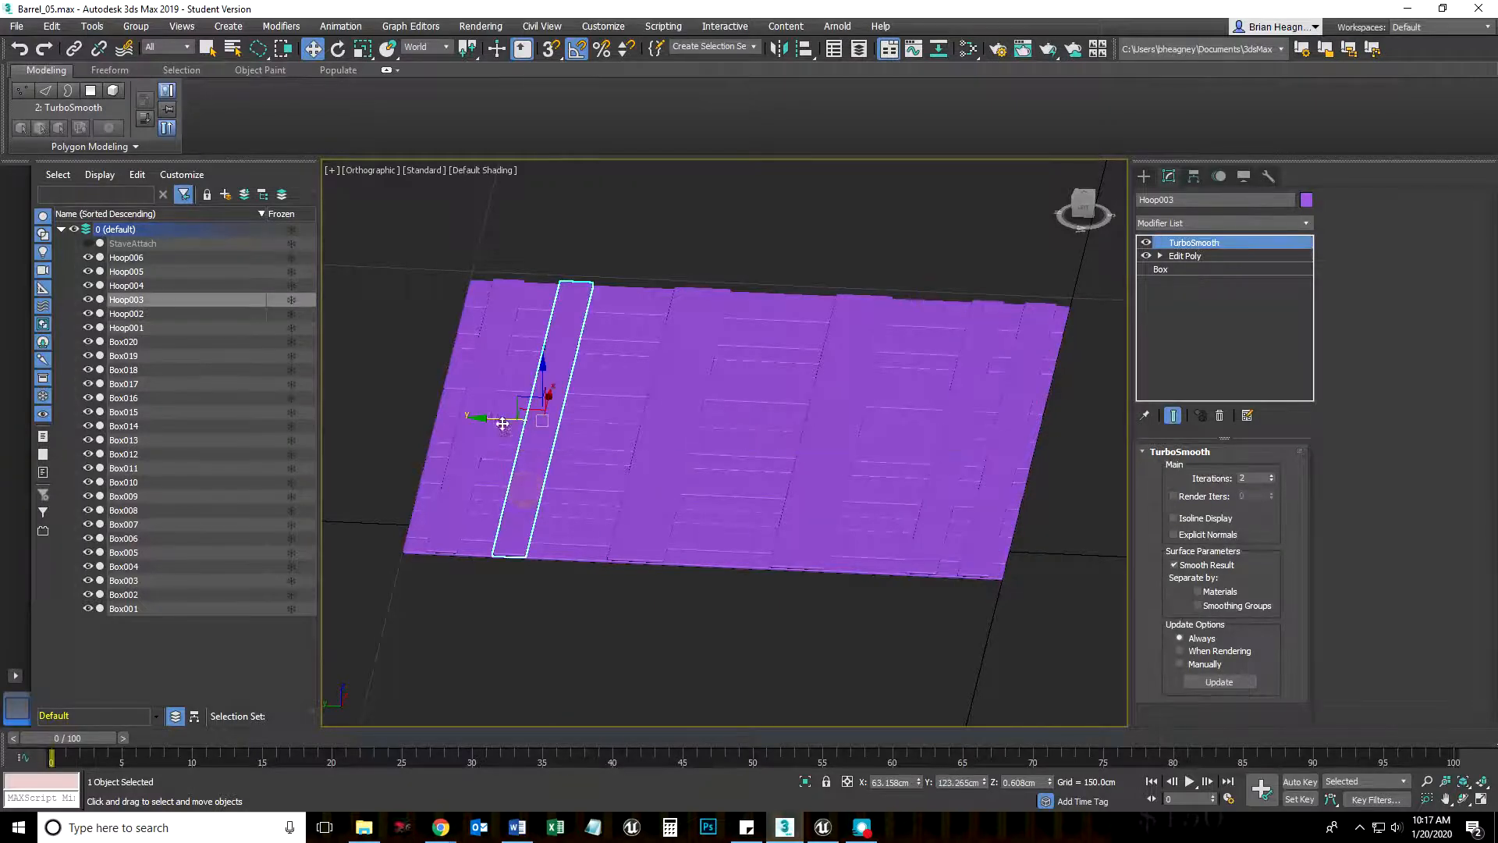
{"action": "left_click", "coordinate": [469, 446]}
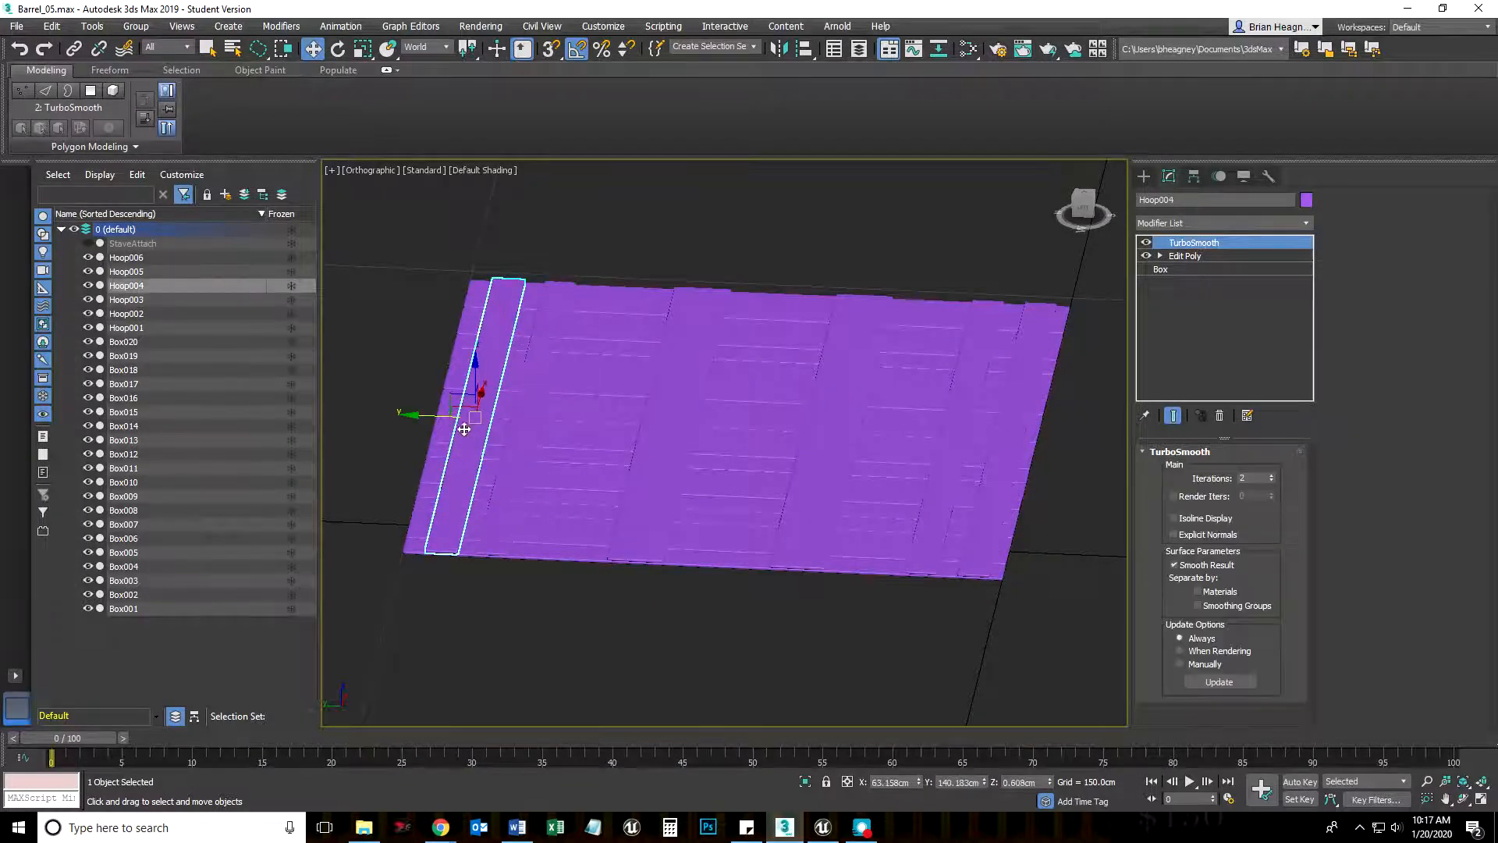
{"action": "left_click_drag", "start_coordinate": [456, 415], "coordinate": [430, 413]}
{"action": "left_click", "coordinate": [511, 468]}
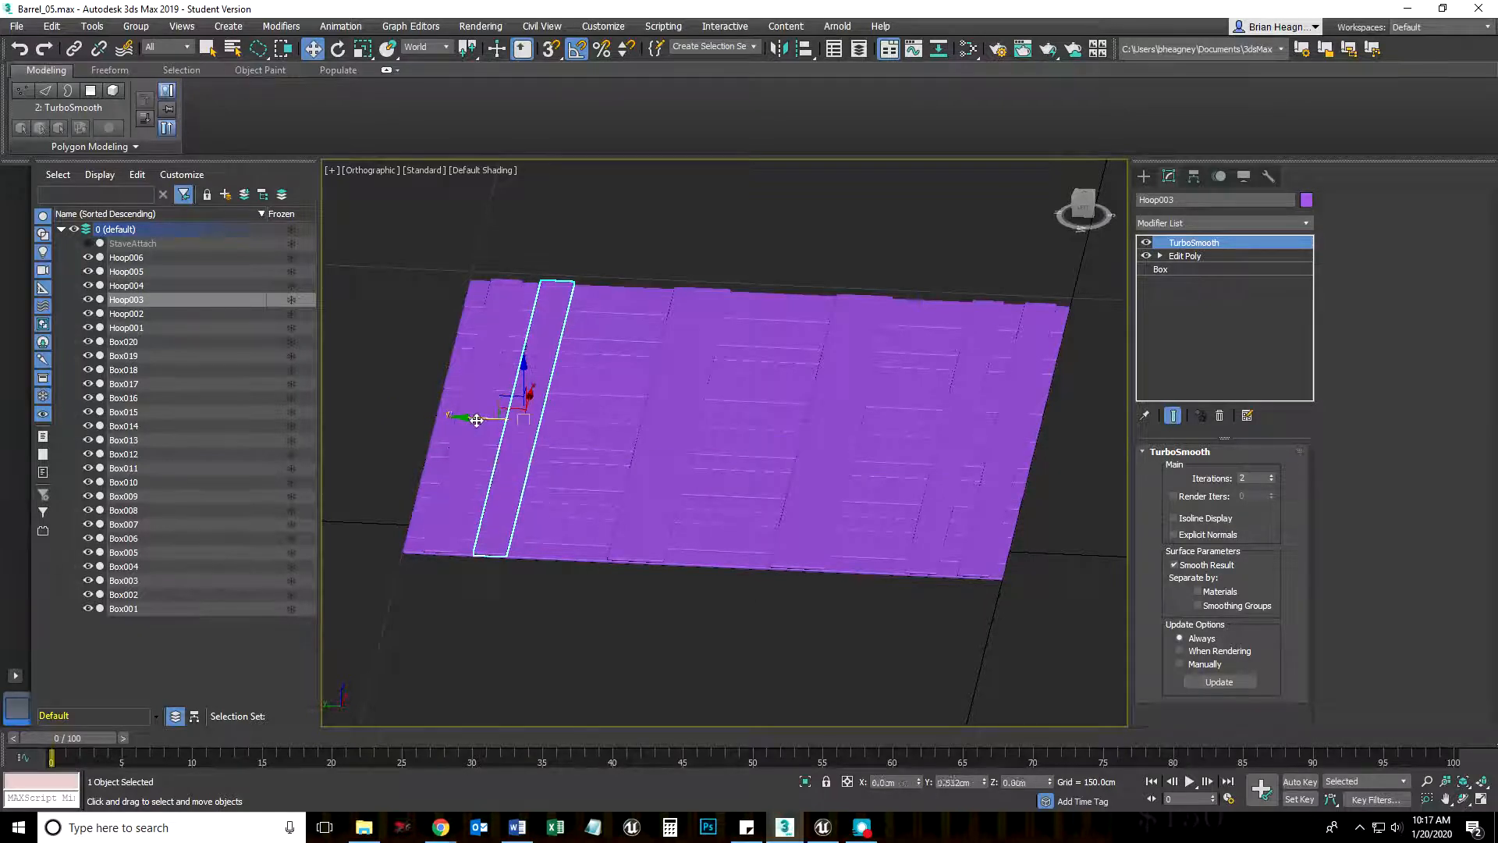
{"action": "left_click", "coordinate": [815, 460]}
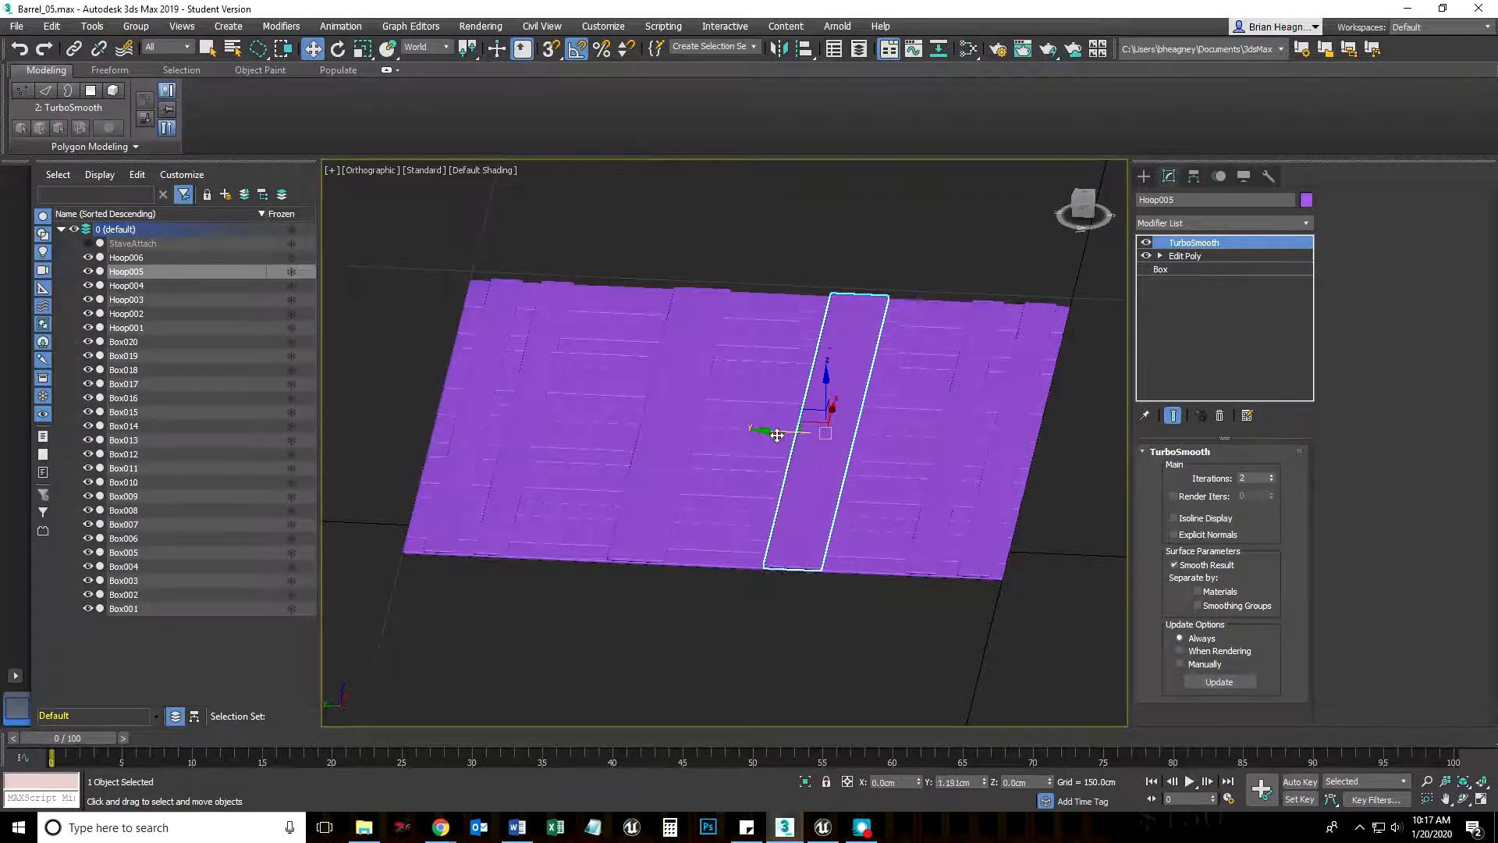
{"action": "left_click", "coordinate": [799, 579]}
Step: Examine the shaded hoops and staves from other angles, up close and as a whole
{"action": "middle_click_drag", "start_coordinate": [713, 626], "coordinate": [644, 644], "text": "alt"}
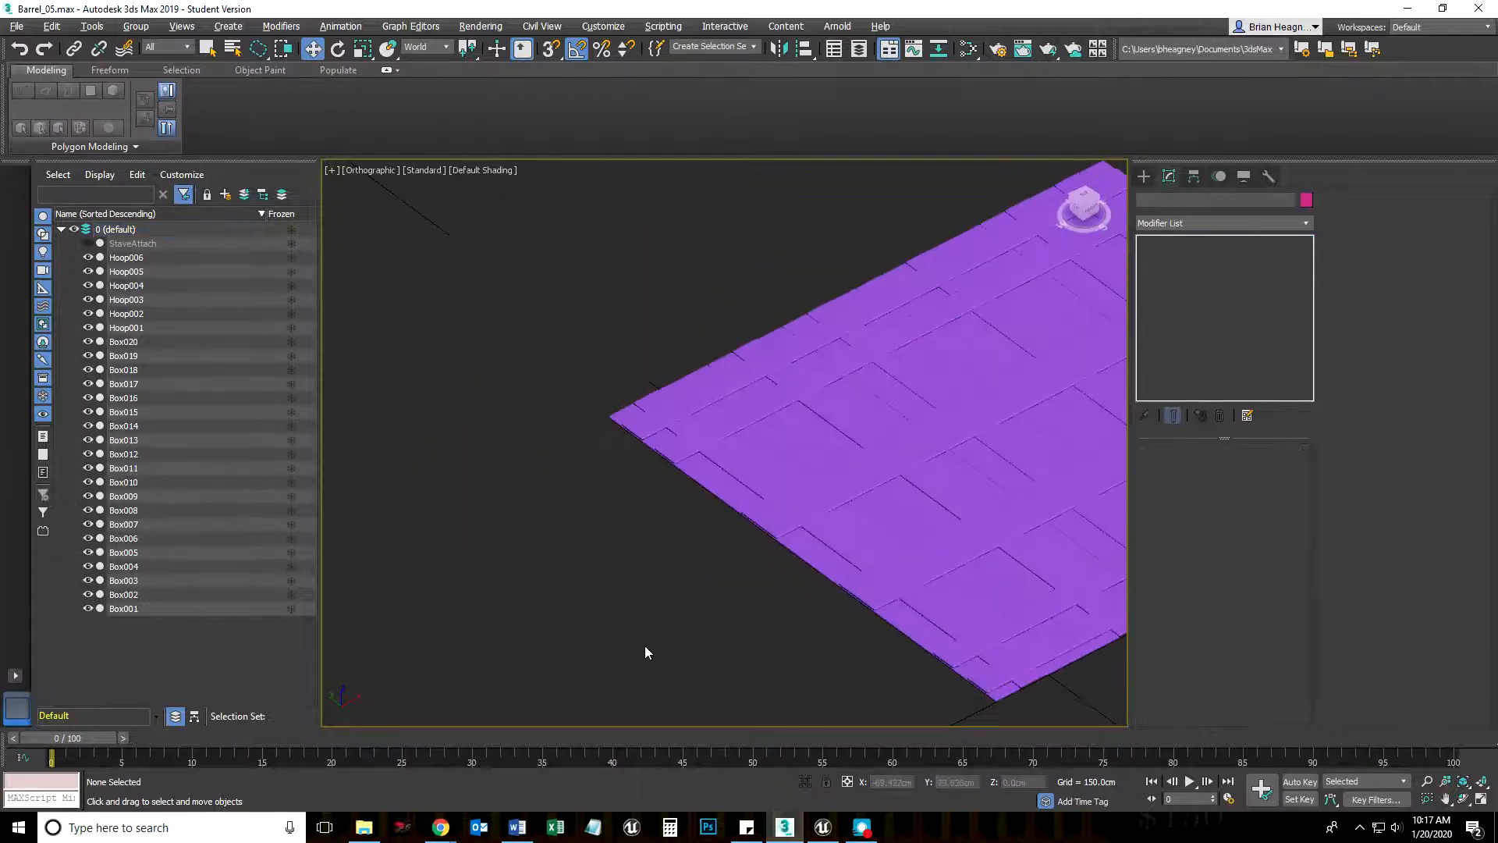
{"action": "scroll", "coordinate": [695, 639], "scroll_direction": "down", "scroll_amount": 4}
{"action": "scroll", "coordinate": [792, 578], "scroll_direction": "up", "scroll_amount": 8}
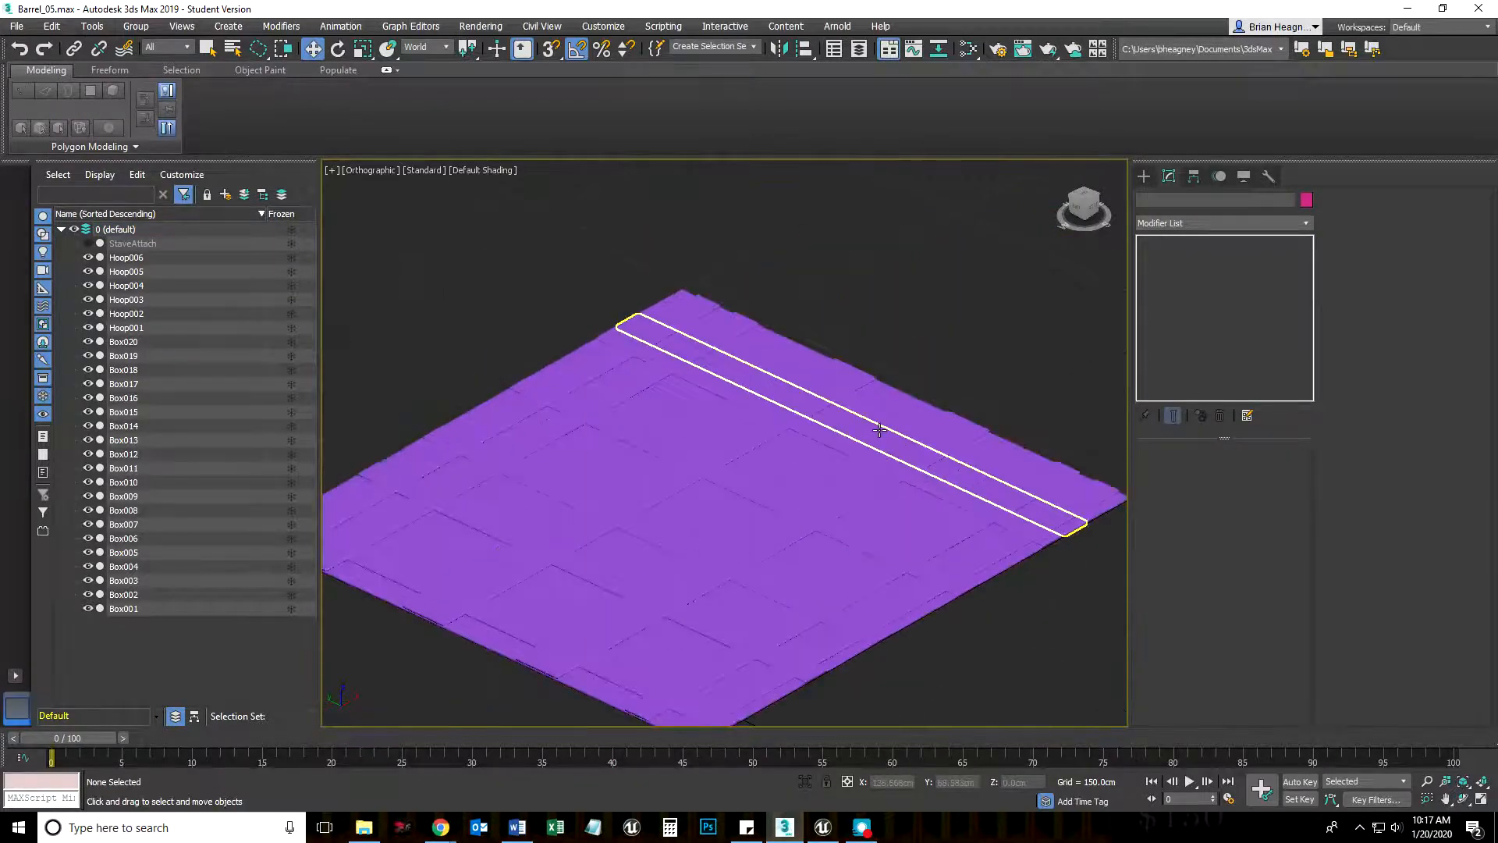
{"action": "scroll", "coordinate": [916, 390], "scroll_direction": "down", "scroll_amount": 3}
{"action": "middle_click_drag", "start_coordinate": [972, 643], "coordinate": [969, 610]}
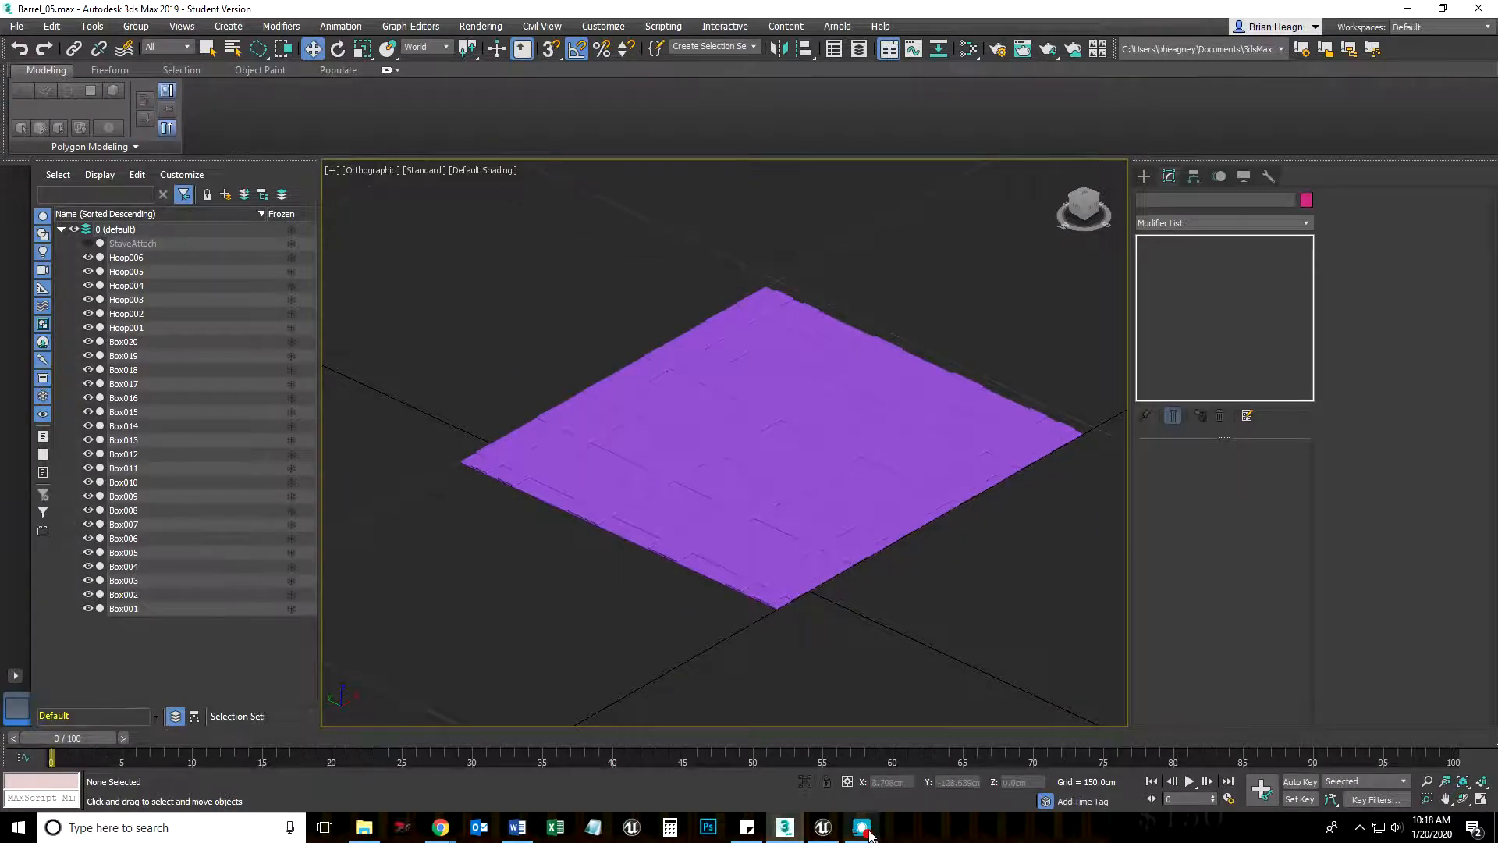
{"action": "left_click", "coordinate": [862, 832]}
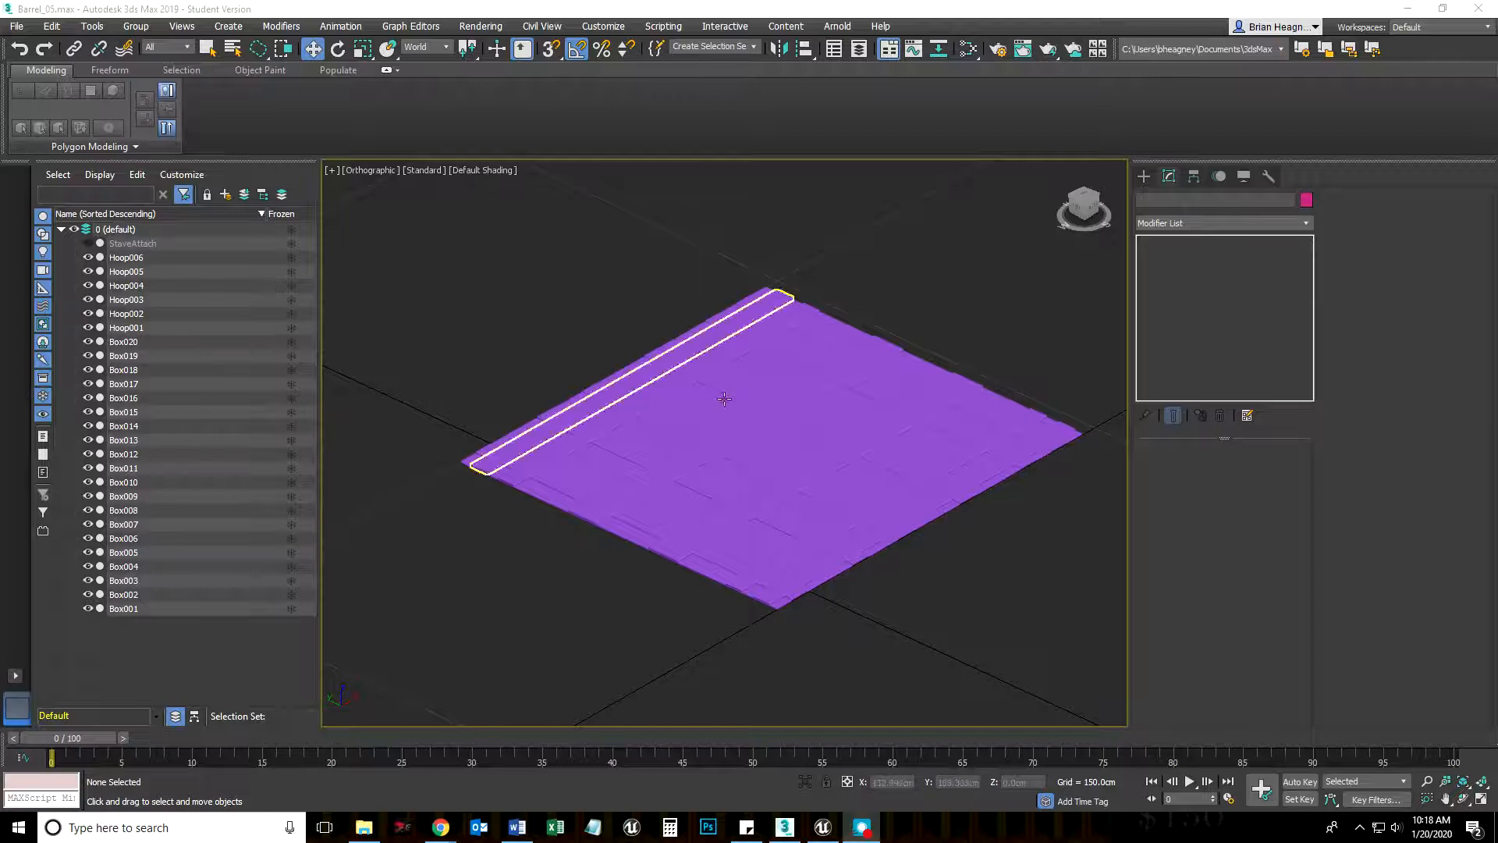
{"action": "left_click", "coordinate": [11, 28]}
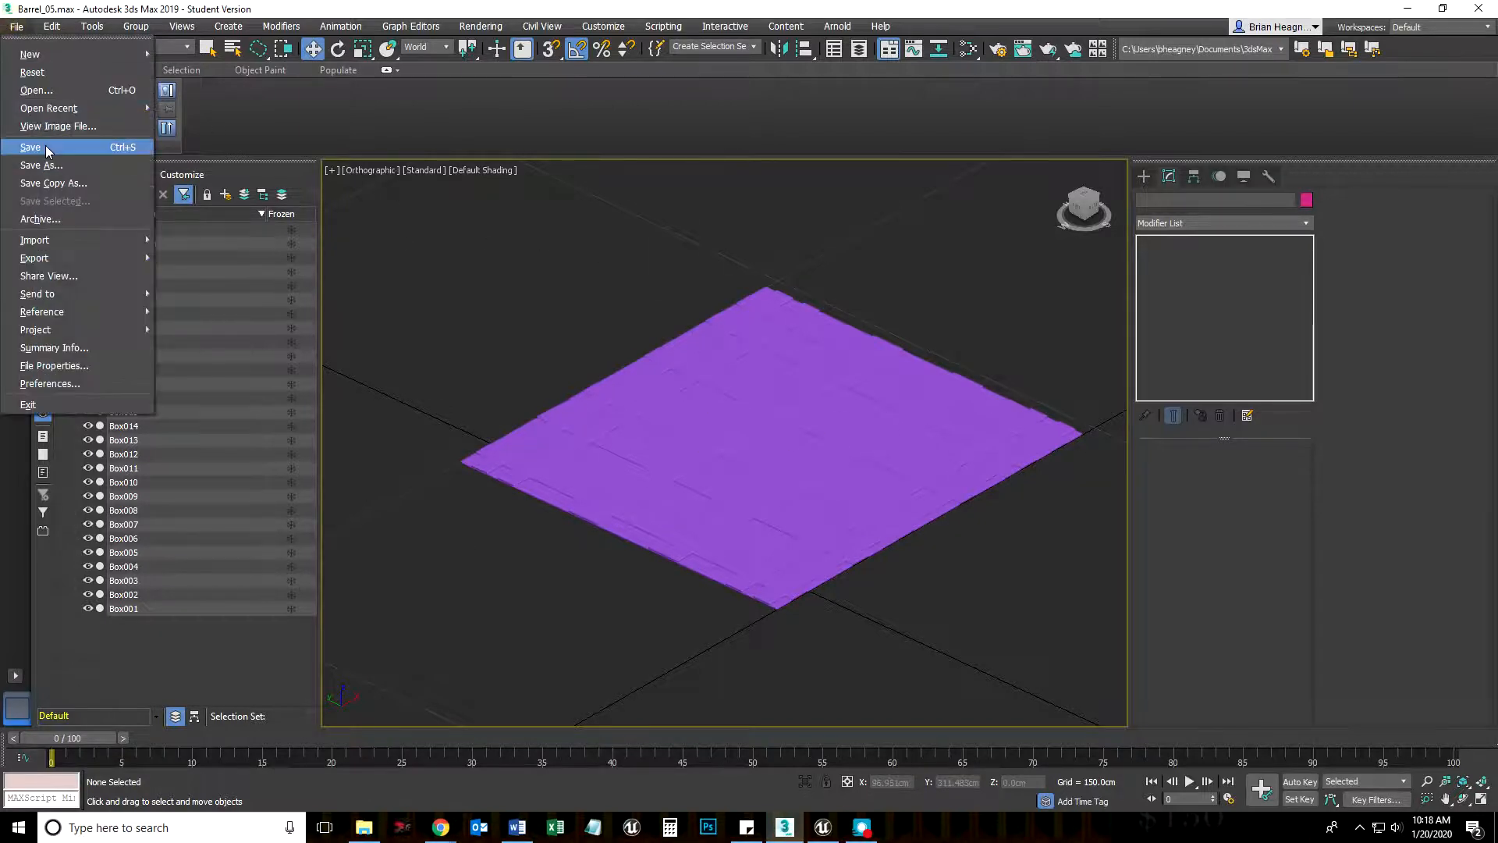
{"action": "left_click", "coordinate": [47, 170]}
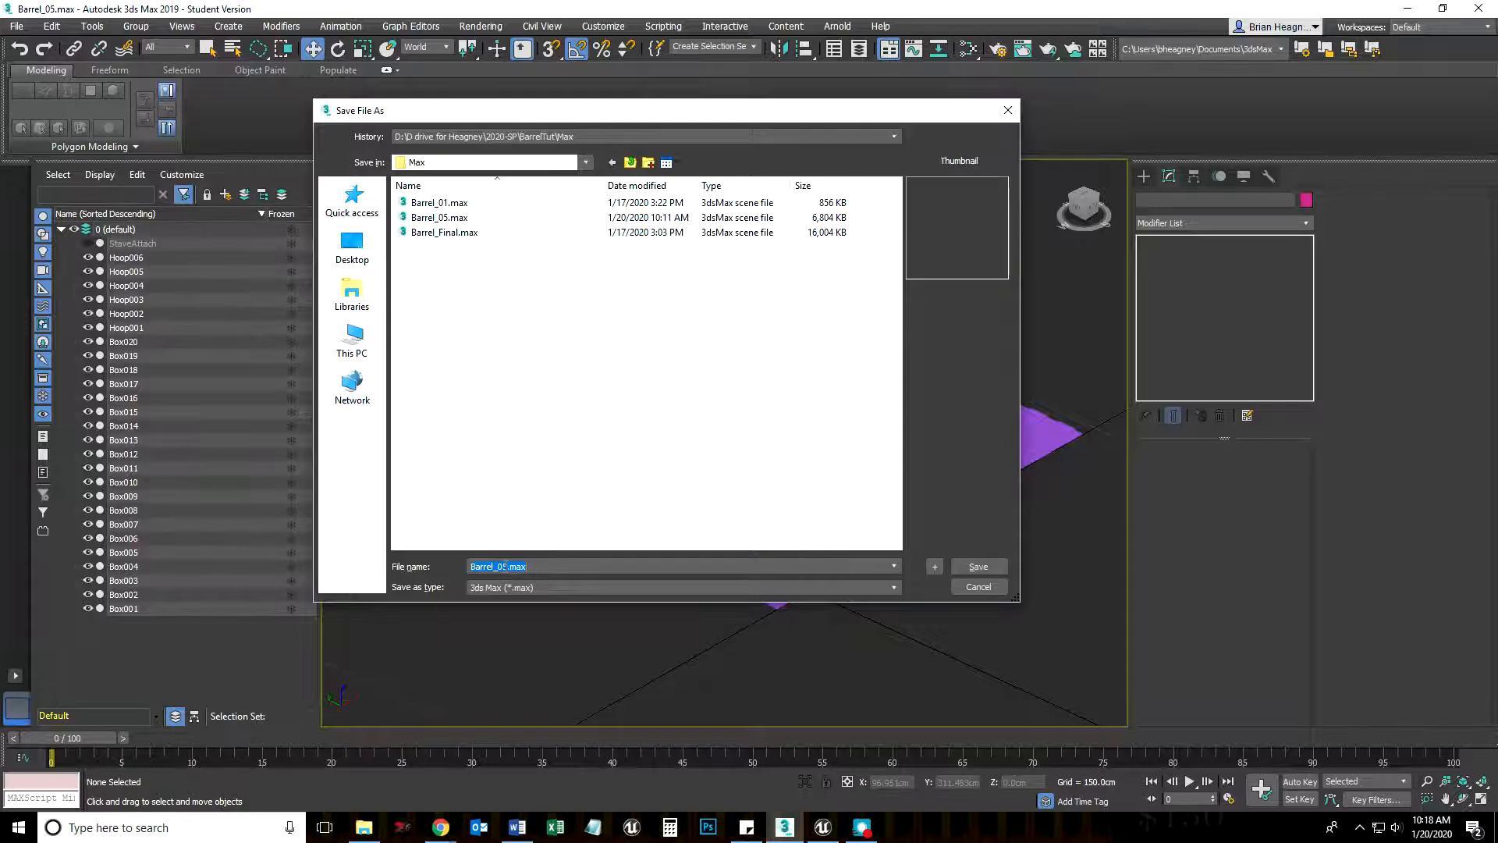
{"action": "left_click", "coordinate": [990, 586]}
Step: Save the barrel scene under its current file name, Barrel_05.max
{"action": "left_click", "coordinate": [17, 26]}
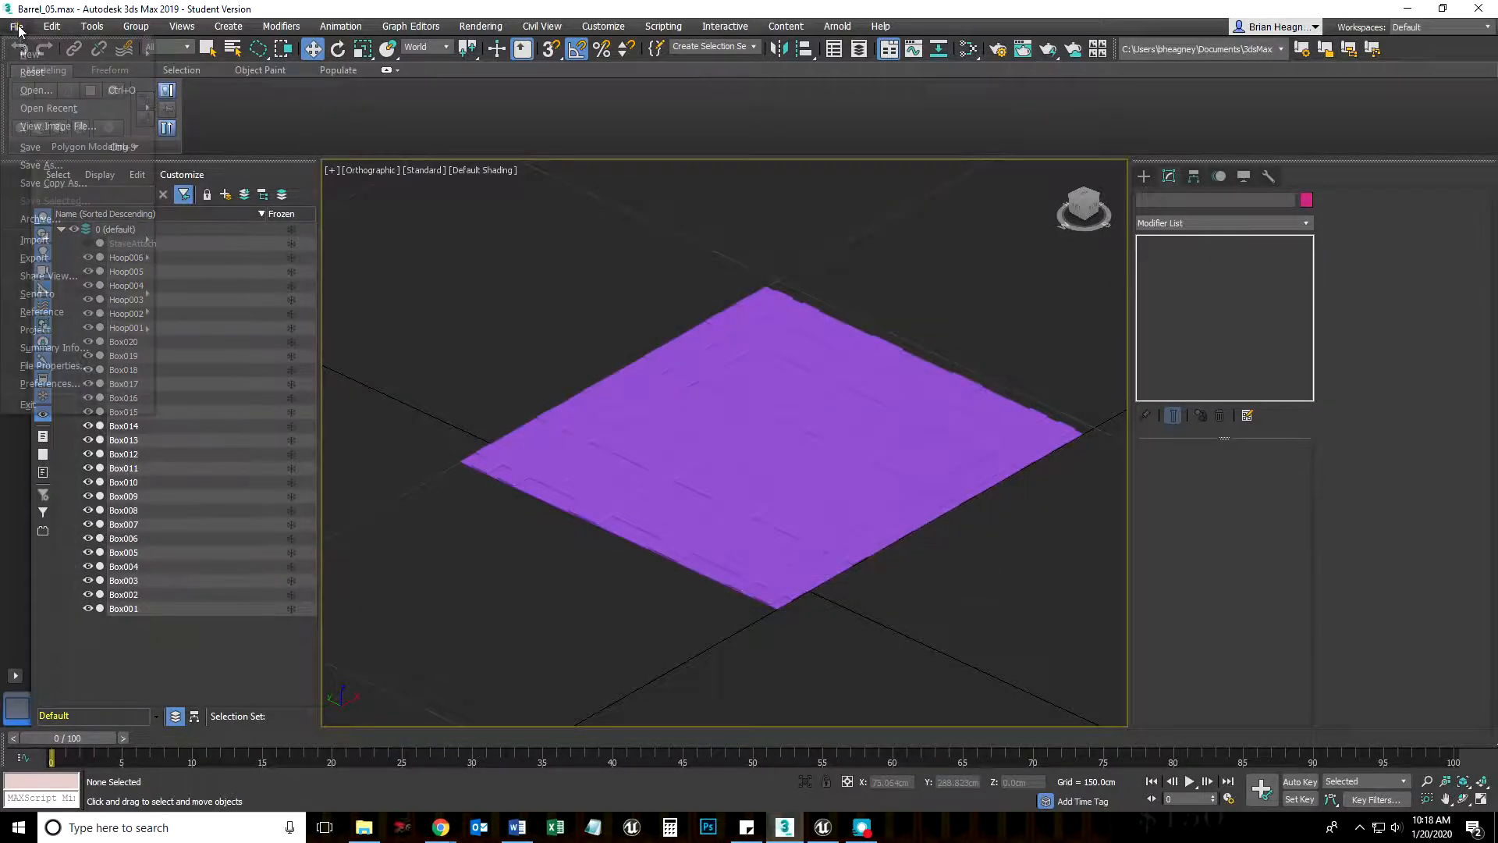
{"action": "left_click", "coordinate": [48, 148]}
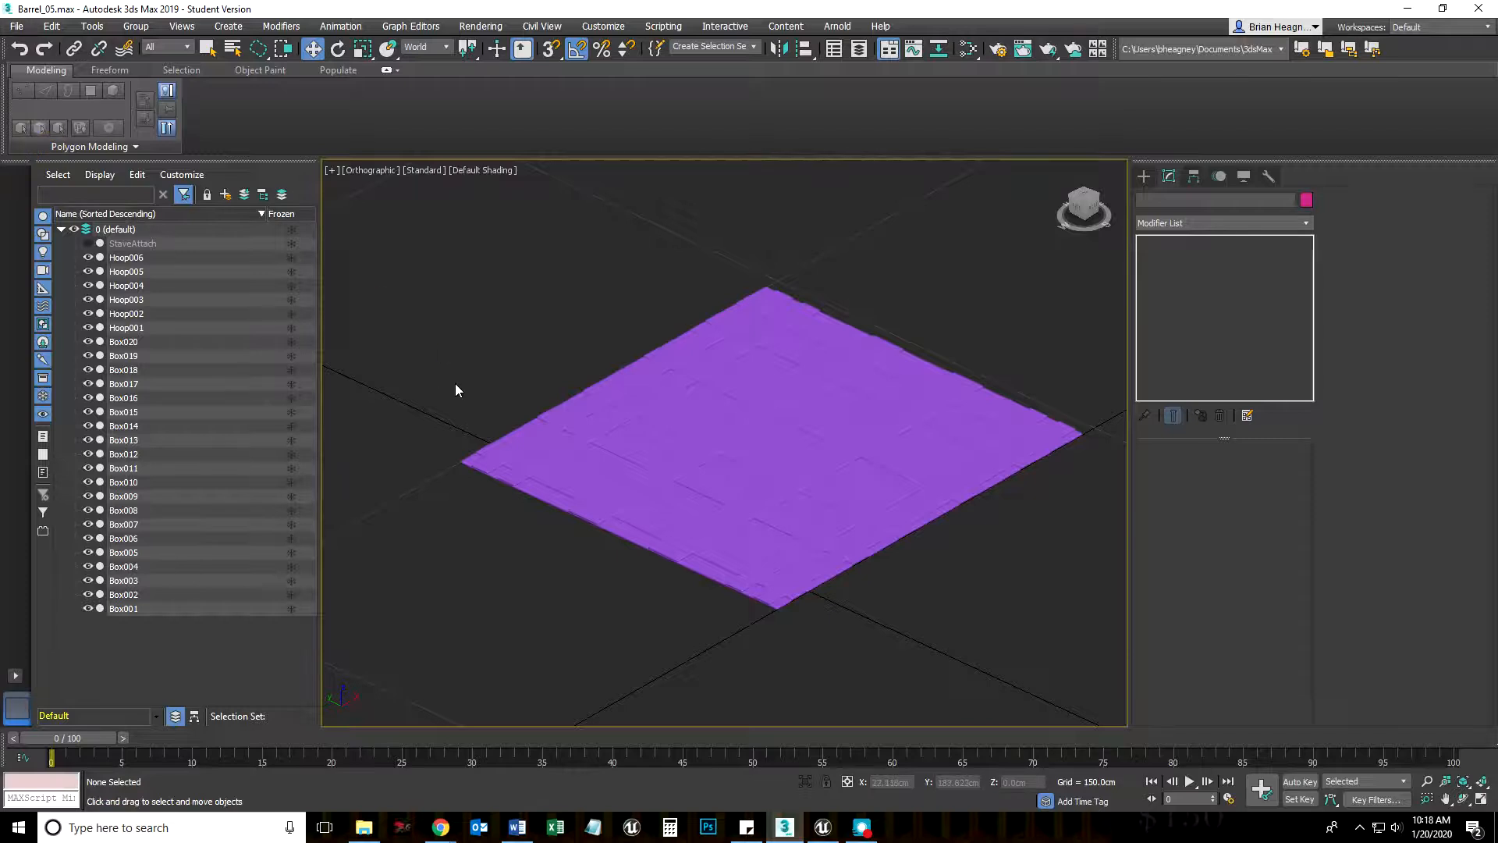